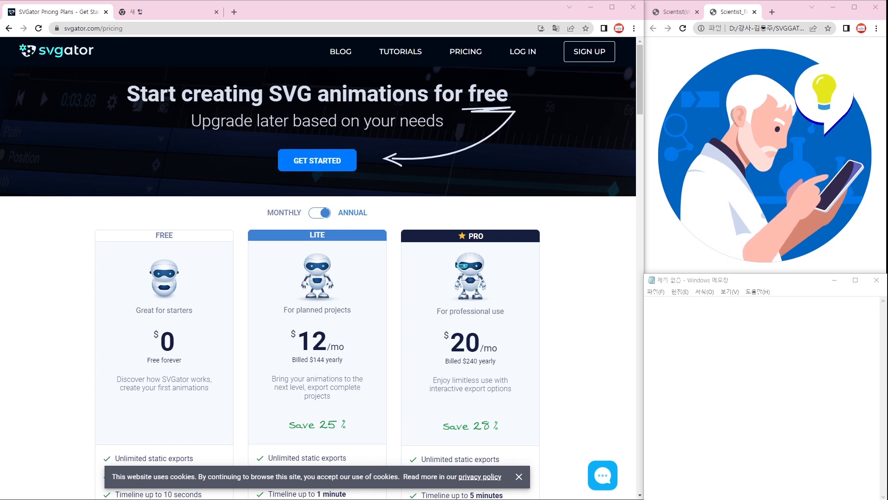
- Compare the static Scientist drawing with its finished animated version in the preview window
click(725, 13)
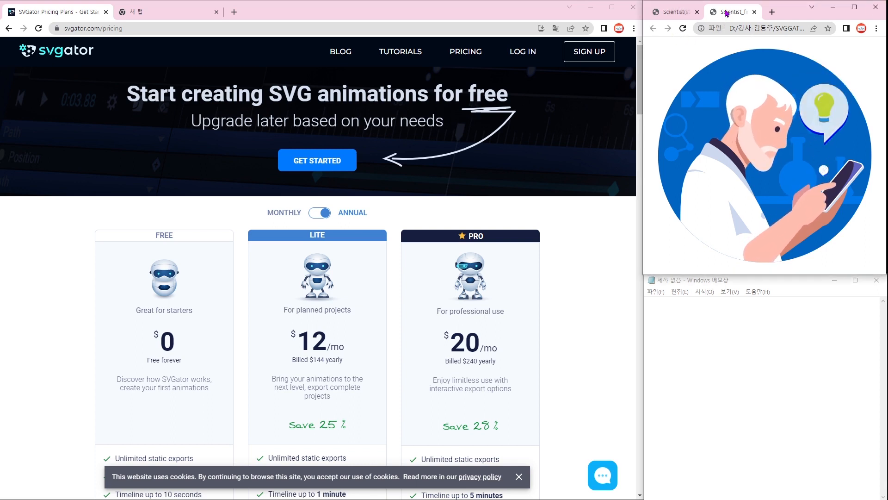
click(669, 14)
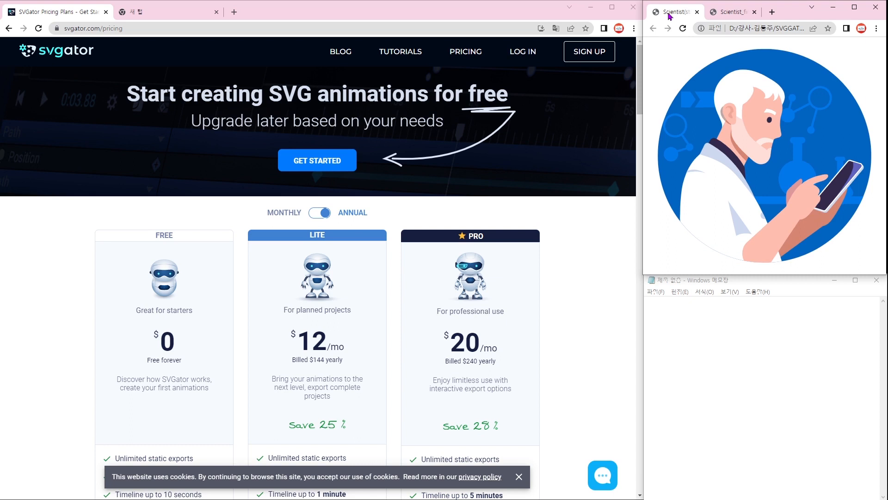
click(731, 15)
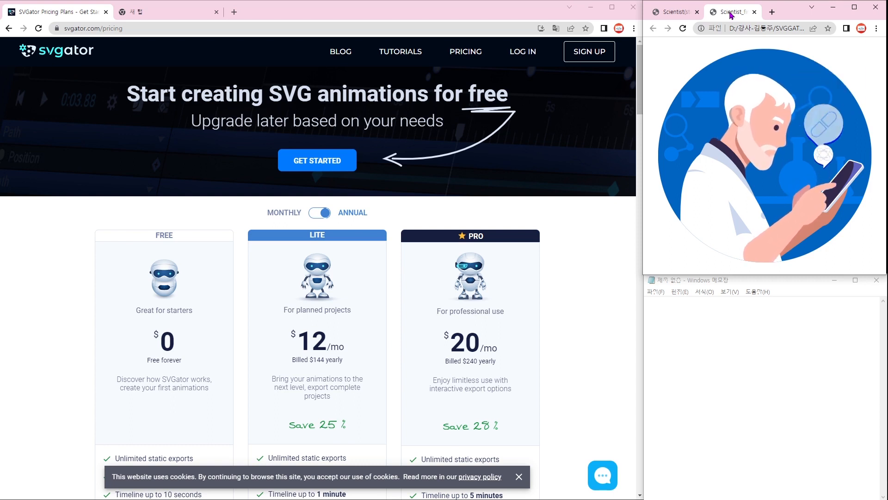
click(148, 30)
click(105, 31)
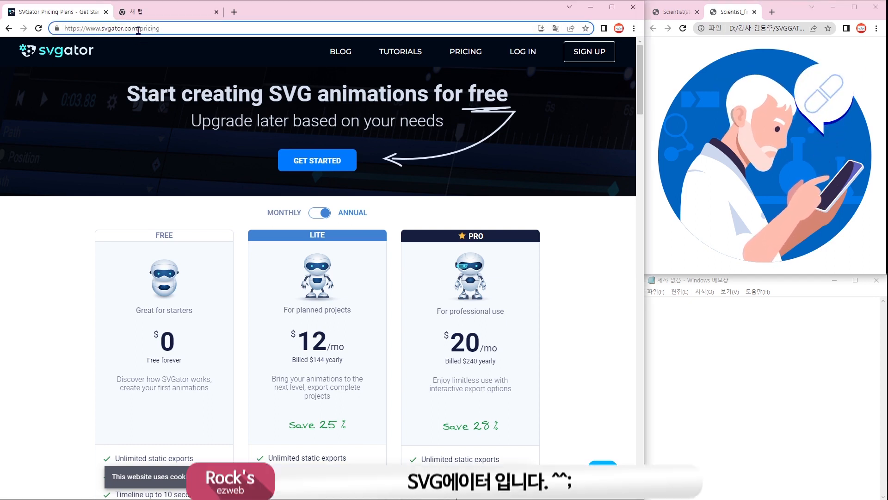
drag(137, 29, 1, 31)
key(ctrl+c)
click(733, 350)
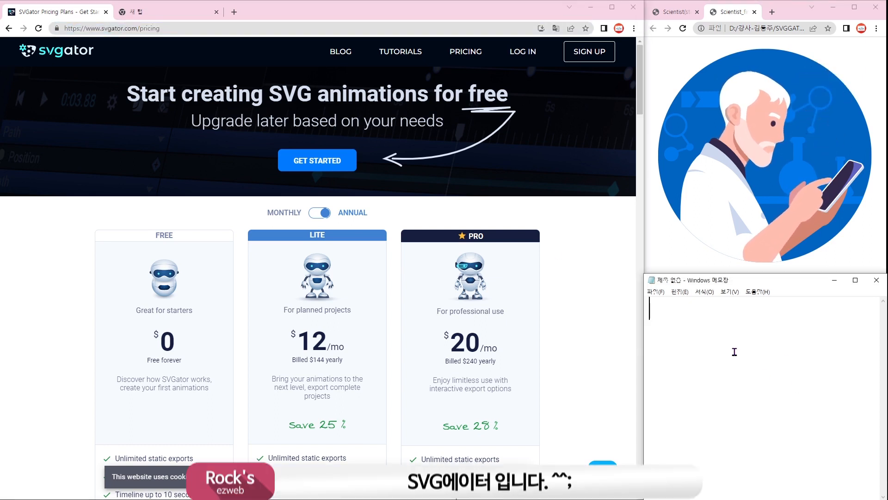
key(ctrl+v)
click(190, 30)
key(ctrl+v)
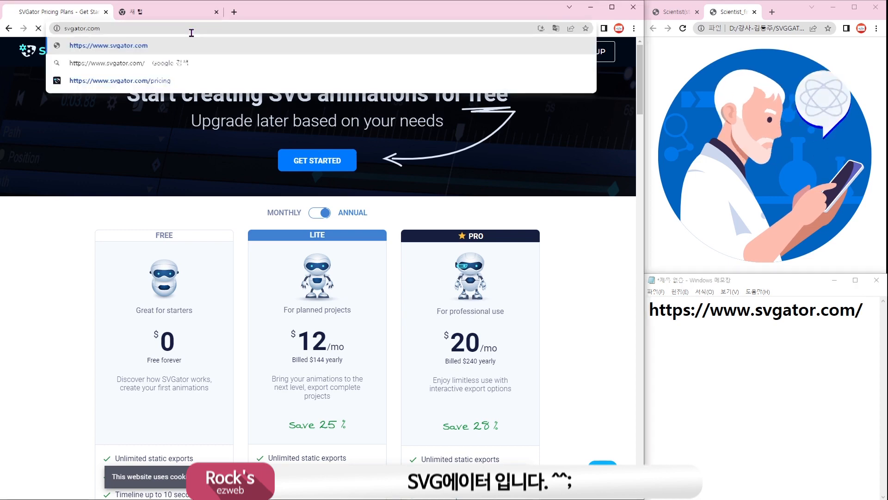
key(Return)
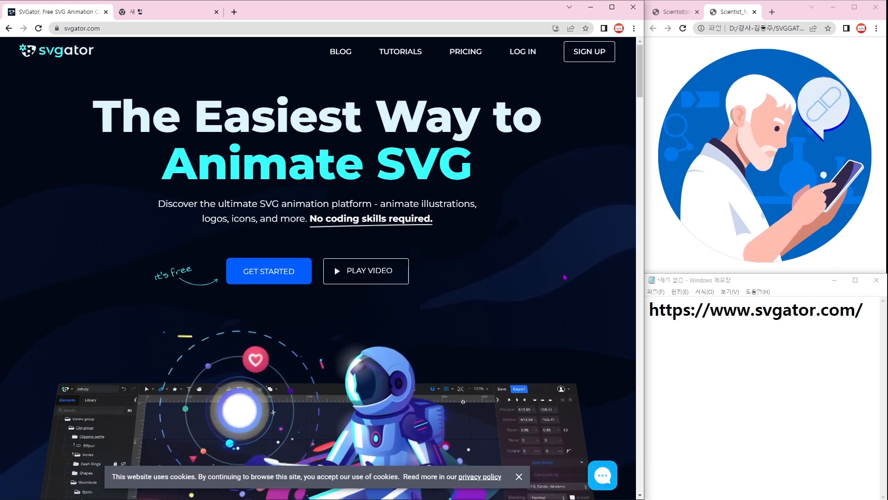
scroll(564, 276, down, 3)
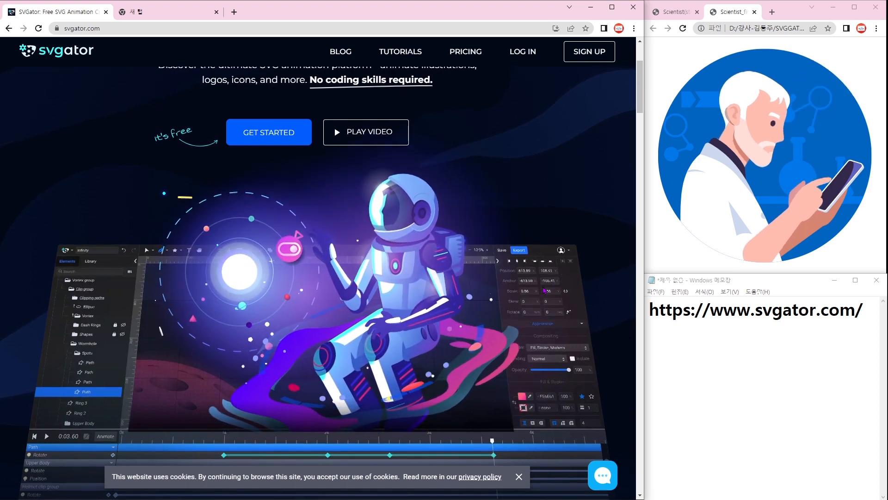
scroll(551, 286, down, 5)
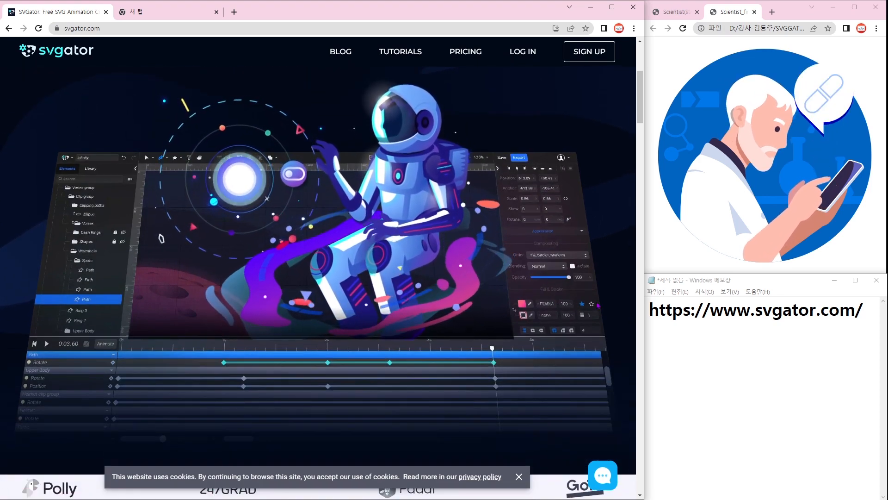
scroll(467, 295, up, 2)
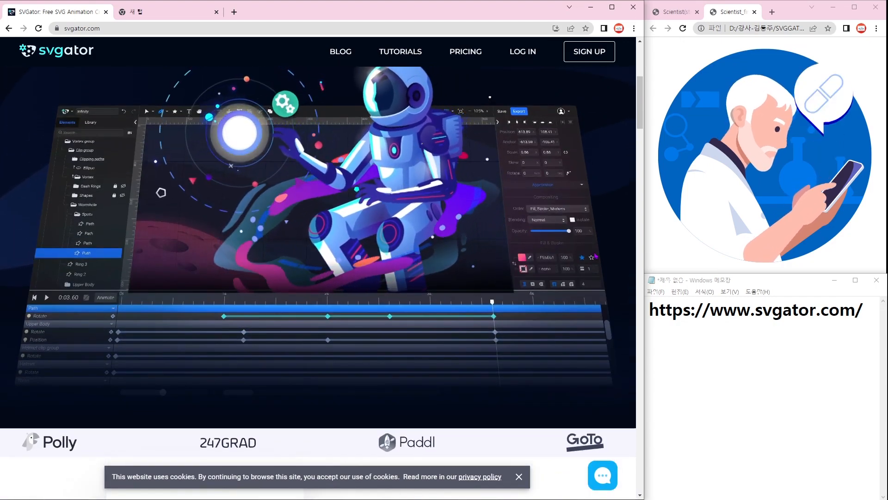
scroll(596, 256, up, 6)
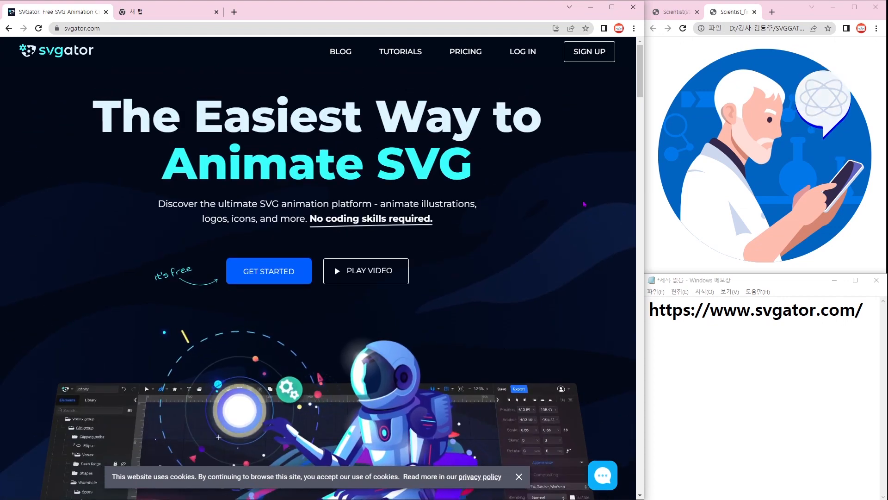
- Open the pricing page and review the Free plan's monthly animation exports and timeline length limit
click(467, 52)
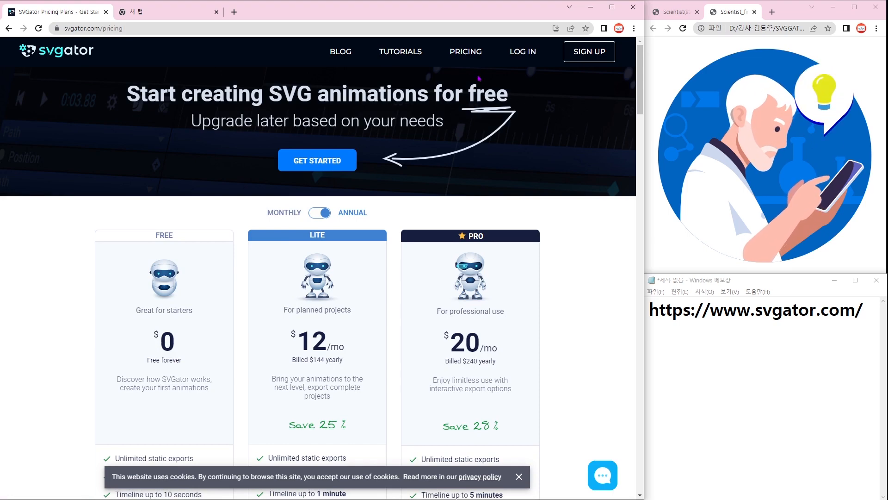
double_click(472, 94)
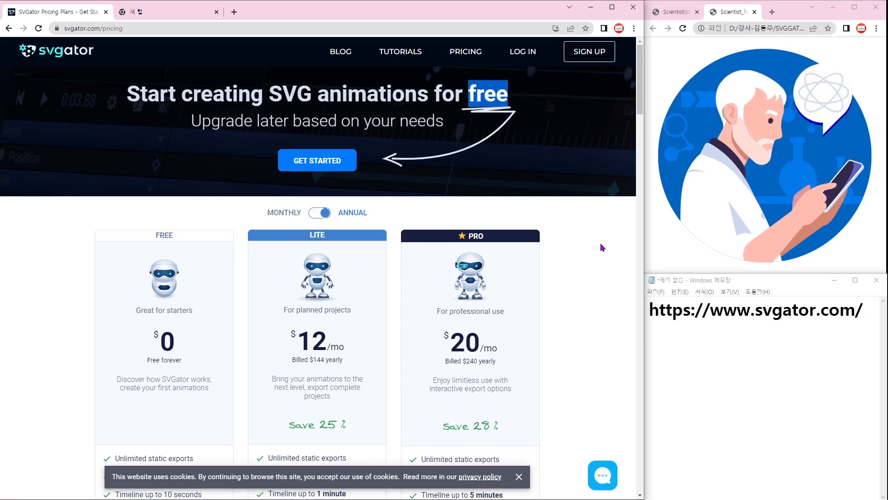
scroll(603, 252, down, 5)
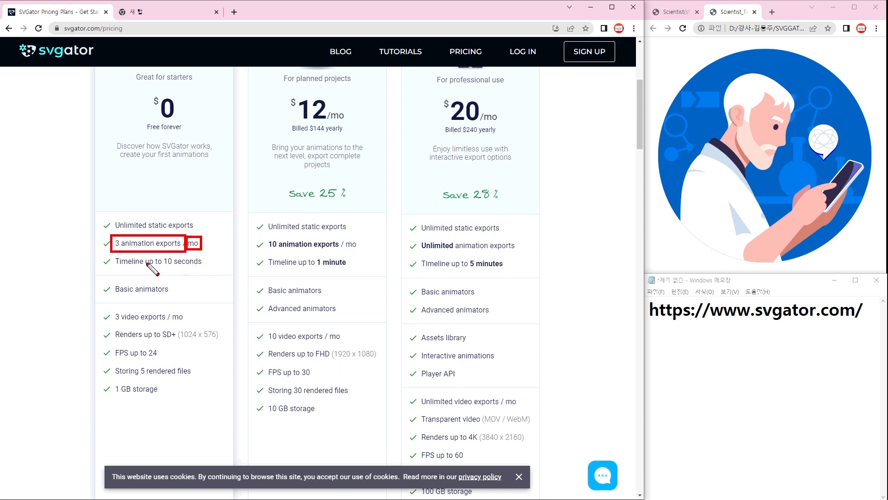
drag(227, 277, 222, 276)
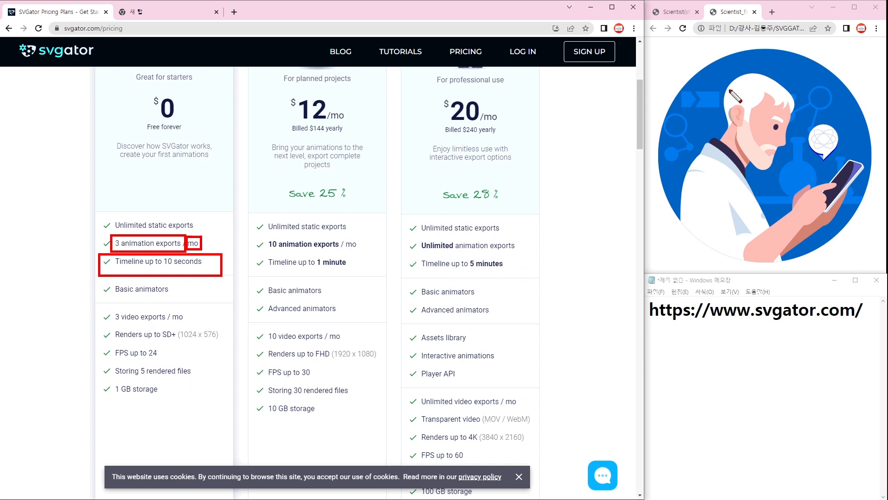
key(Escape)
- View the static Scientist preview once more and return to the finished animated one
click(739, 11)
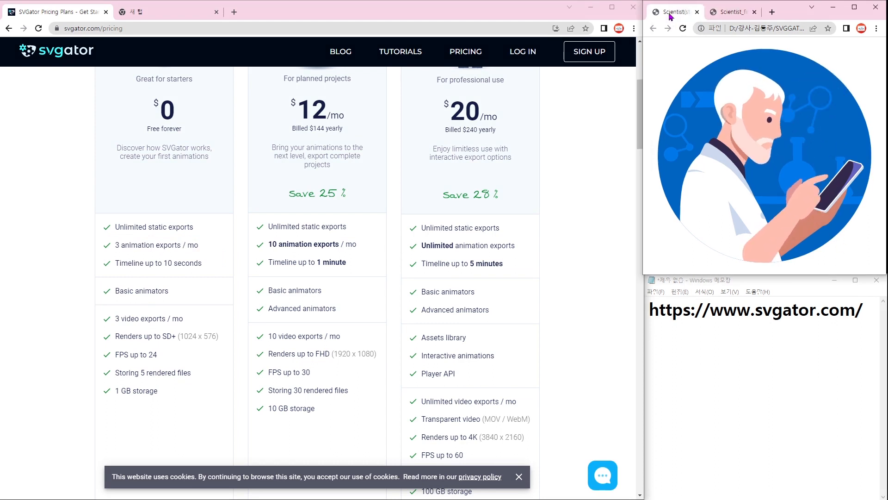
click(732, 13)
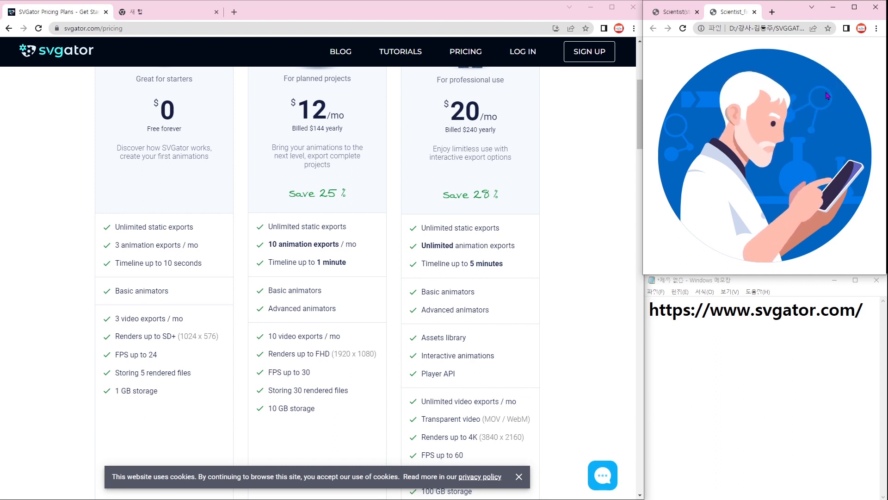
- Check the free account registration page, go back to pricing, and log in to the existing account
scroll(602, 116, up, 5)
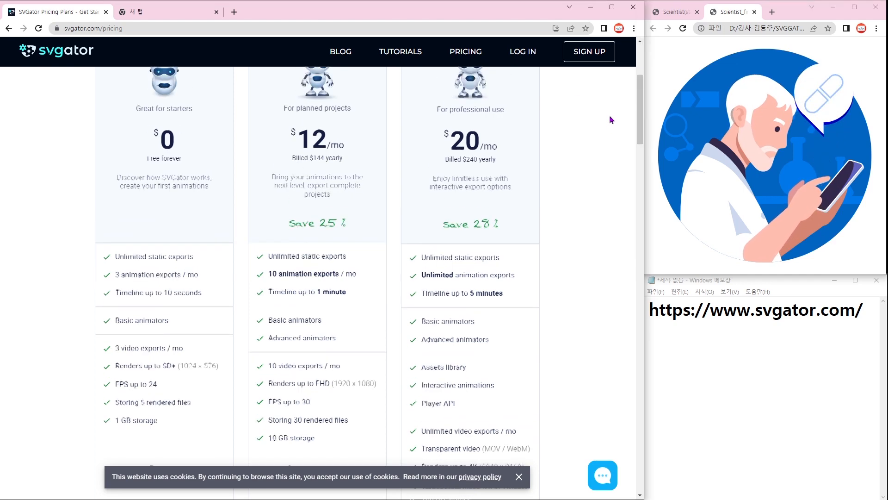
click(593, 54)
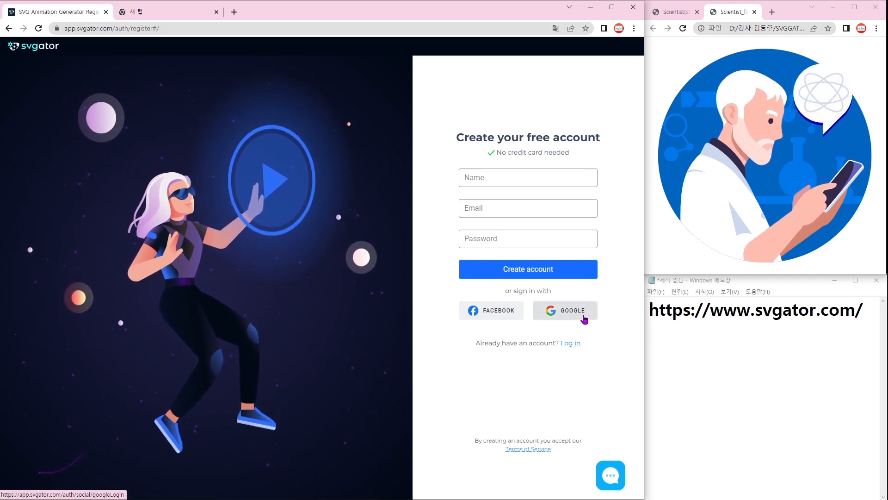
click(10, 29)
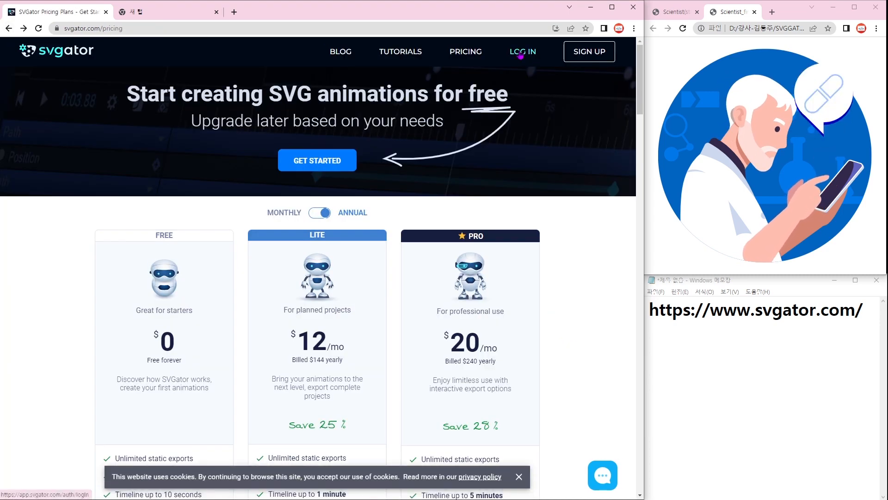
click(521, 54)
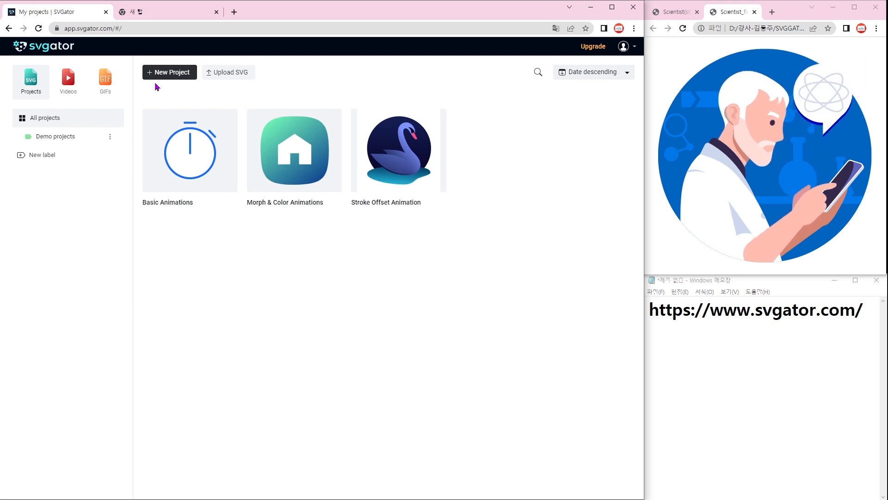
- Start a new project by uploading the existing SVG file Scientist(static).svg
click(174, 74)
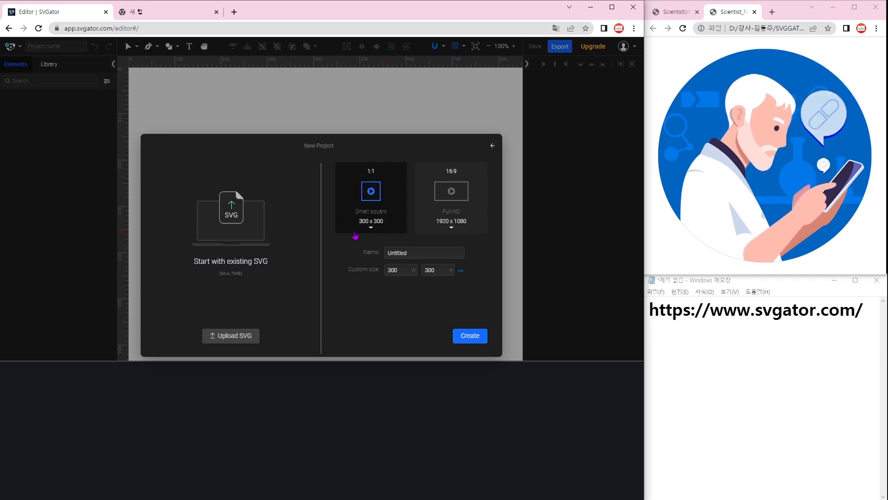
click(371, 229)
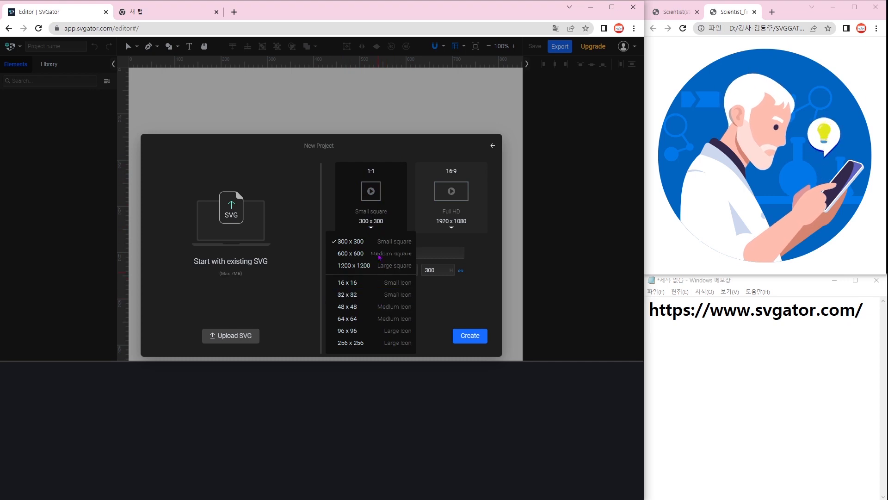
click(442, 309)
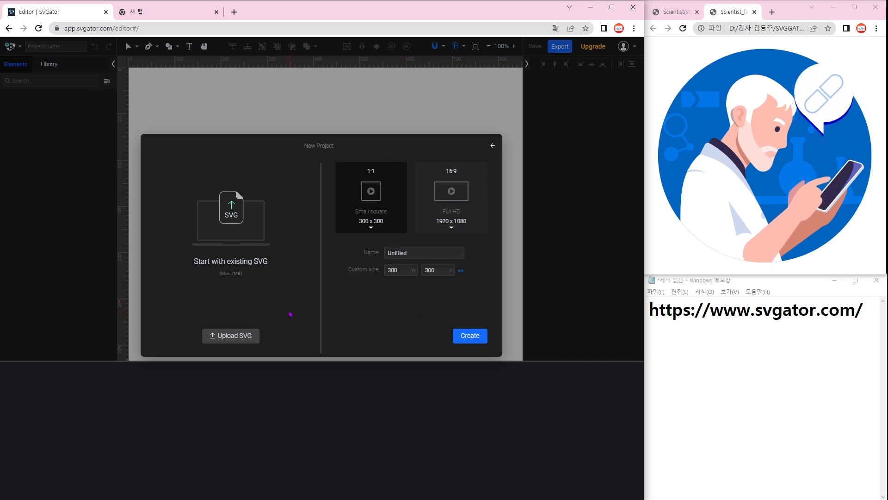
click(673, 14)
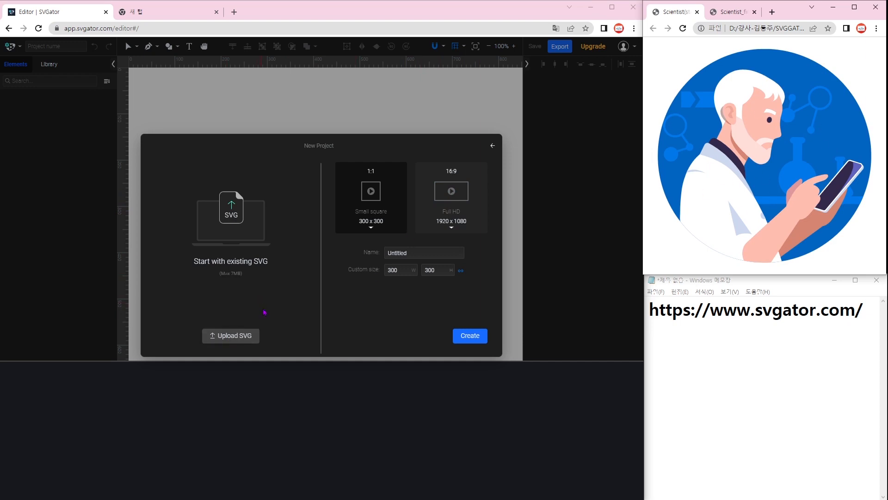
click(246, 335)
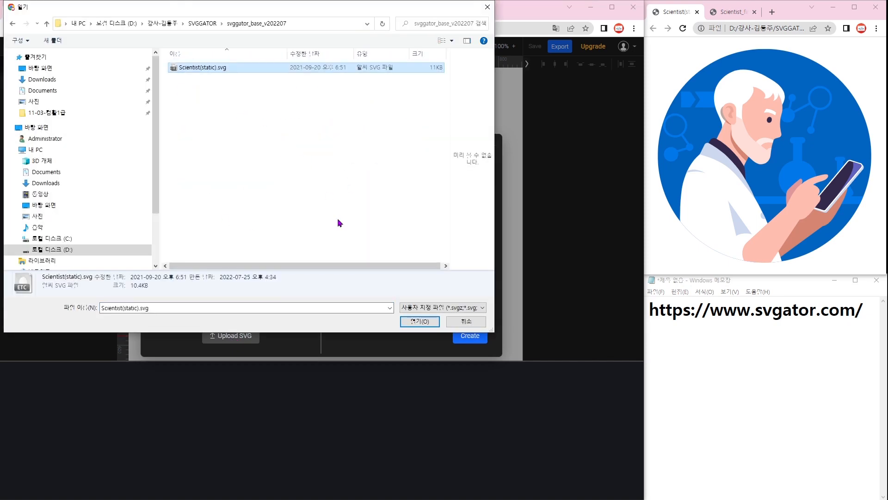
click(418, 321)
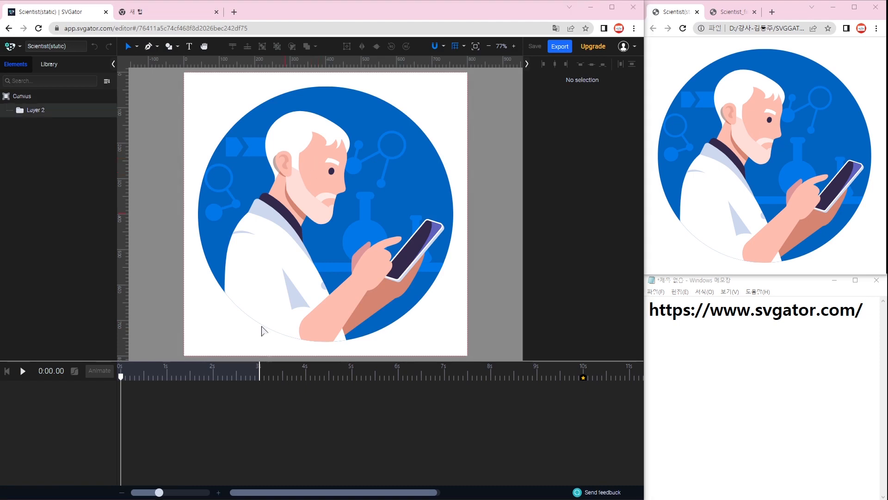
- Select the r Arm group in the Scientist artwork and examine the element tree and the drawing tools
click(341, 308)
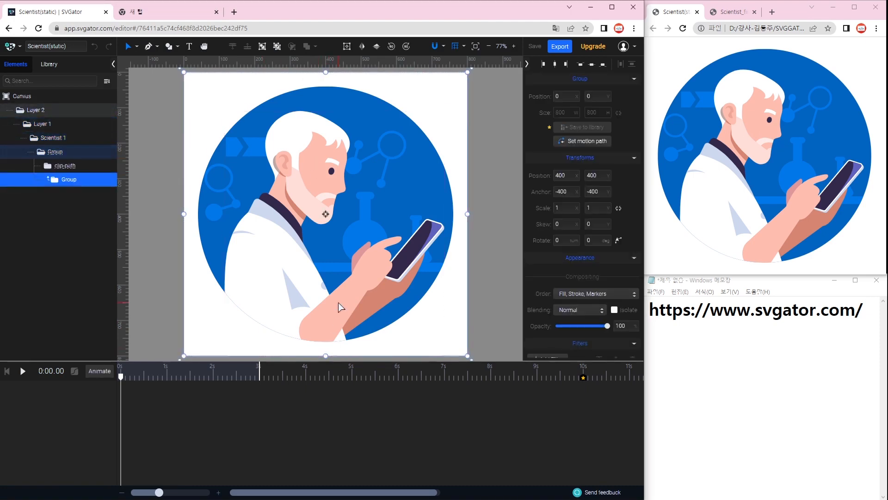
double_click(341, 307)
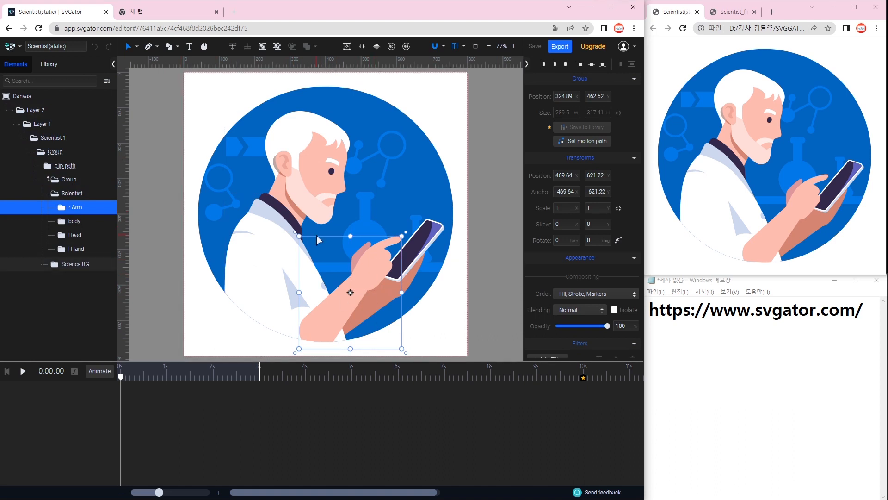
mouse_move(1, 87)
mouse_down()
mouse_move(15, 198)
mouse_move(111, 281)
mouse_up()
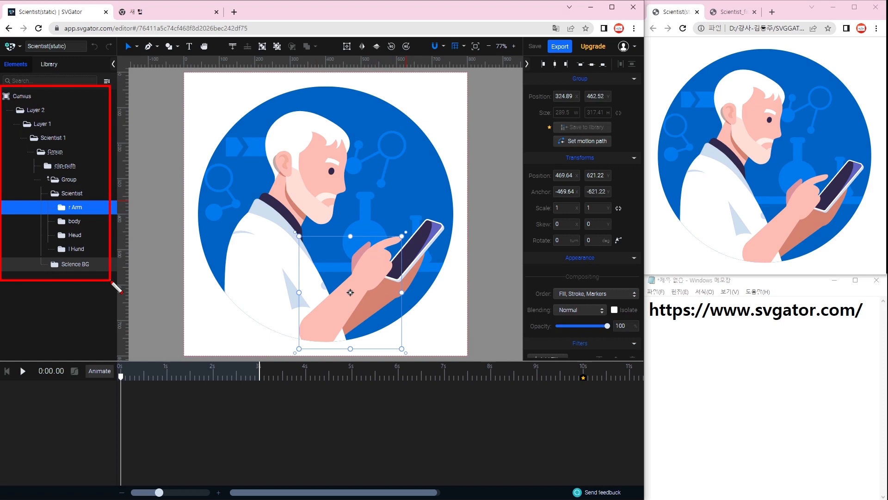
drag(119, 33, 218, 59)
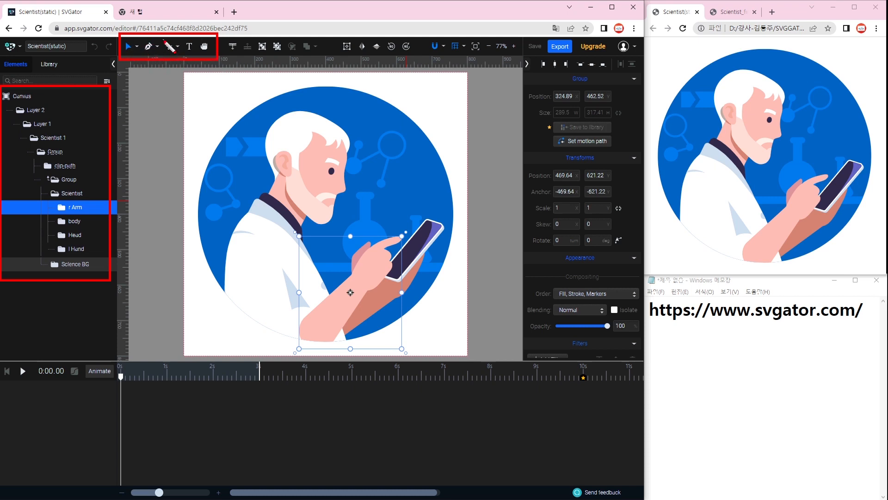
drag(180, 57, 179, 55)
key(Escape)
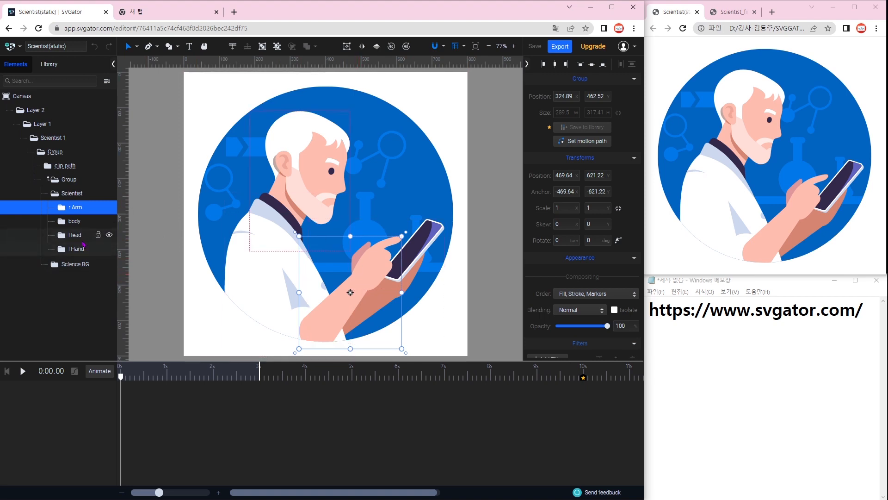
- Select the head group on the canvas, reselect the r Arm group, and collapse its Transforms properties
click(305, 152)
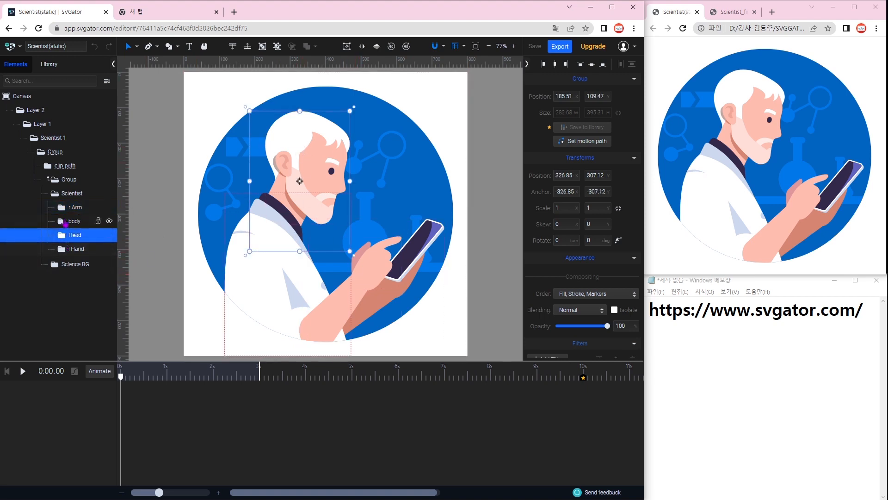
click(349, 240)
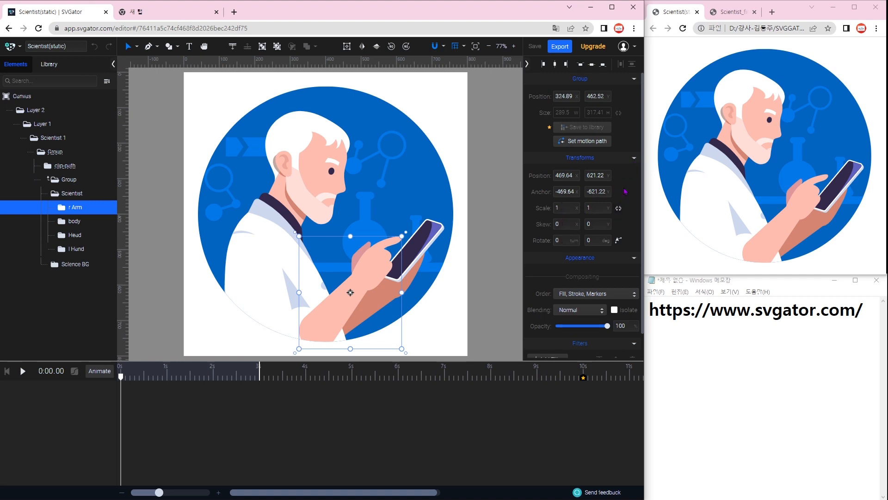
click(636, 162)
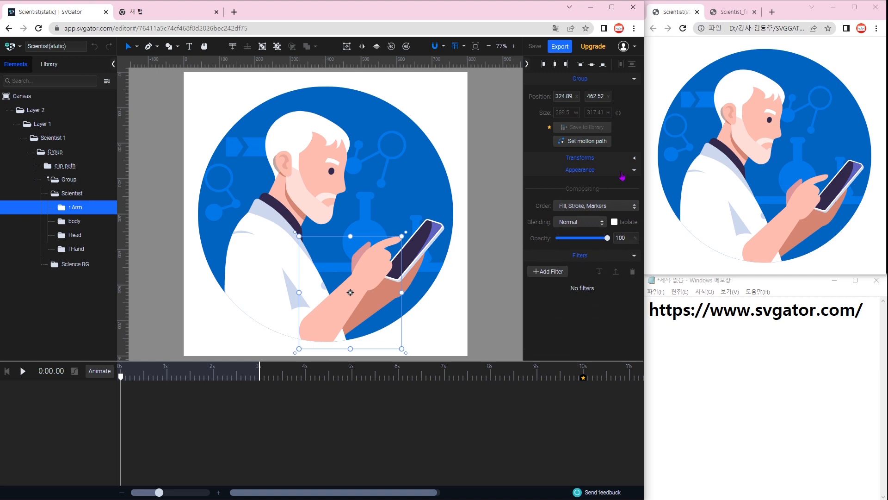
- Examine the hand path inside the r Arm group, collapse the group in the element tree, and reselect it on the canvas
click(637, 173)
click(636, 174)
double_click(360, 273)
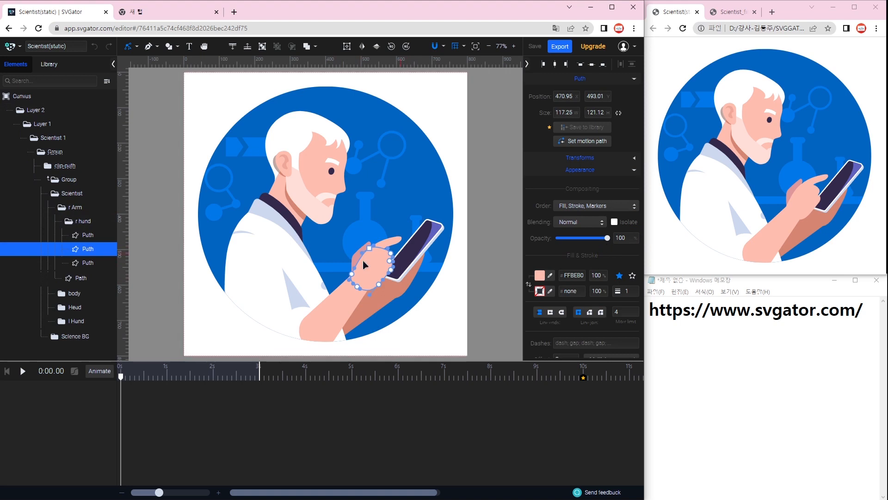
click(76, 208)
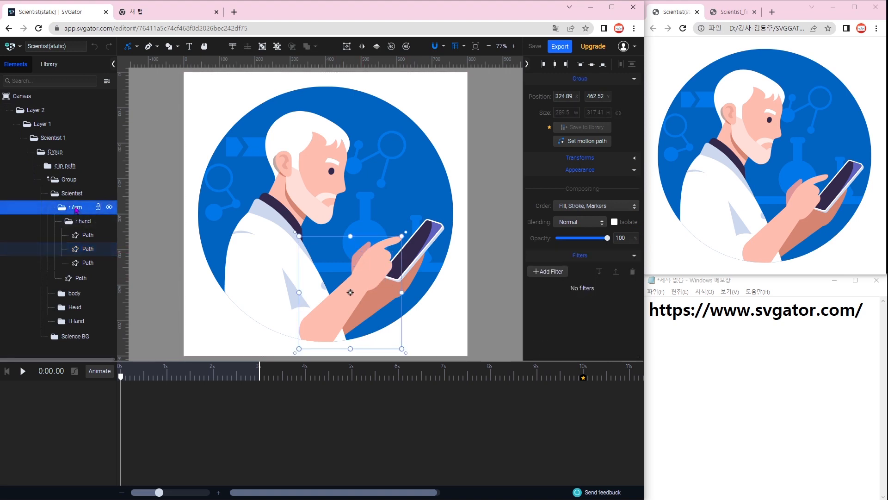
double_click(74, 208)
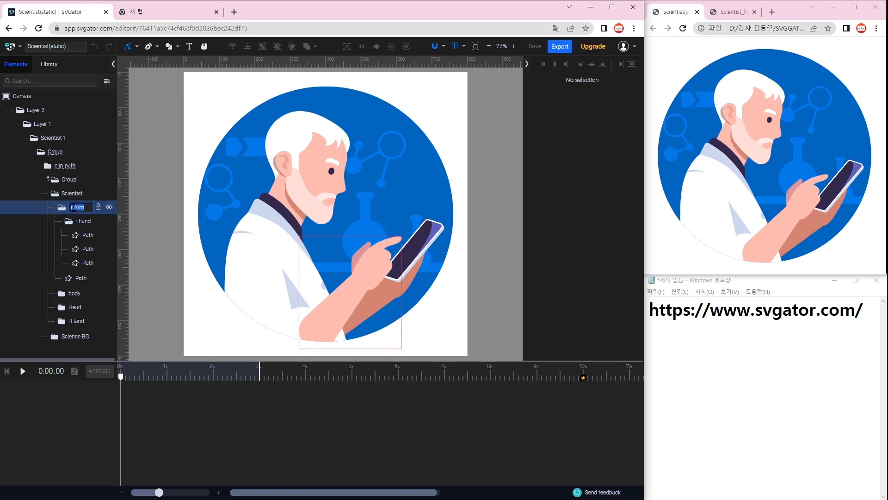
click(64, 209)
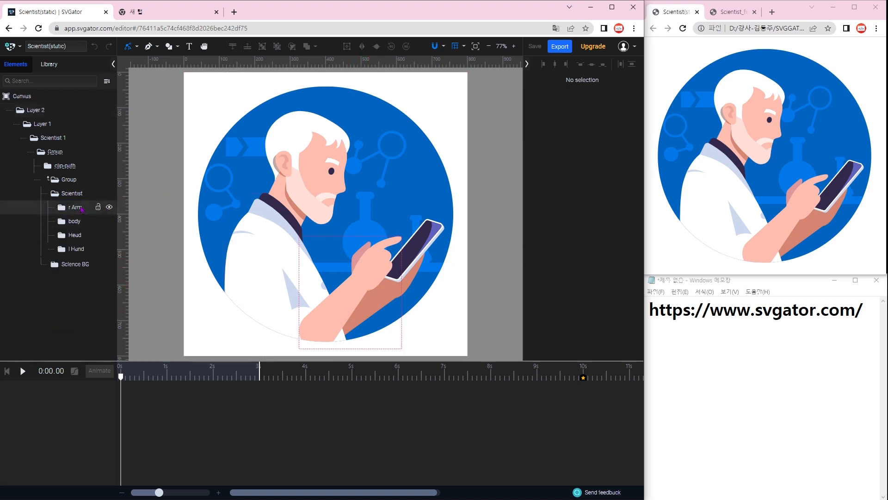
click(332, 263)
- Display the finished Scientist animation in the preview browser for reference, and briefly select the Scientist 1 group
click(729, 12)
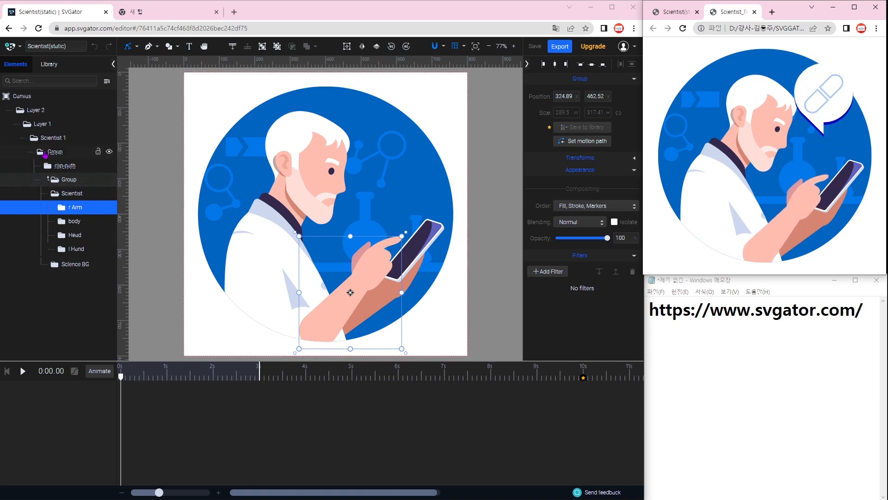
click(53, 140)
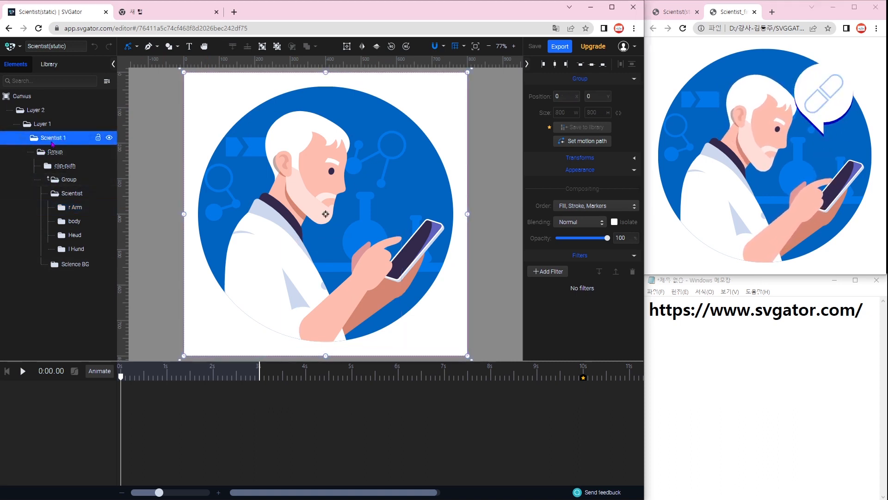
click(209, 96)
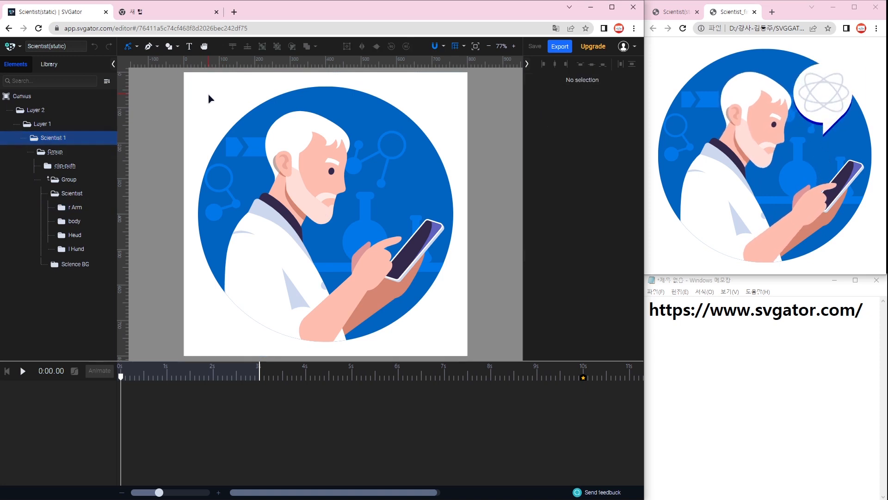
- Switch from the Node tool to the Transform tool
click(131, 47)
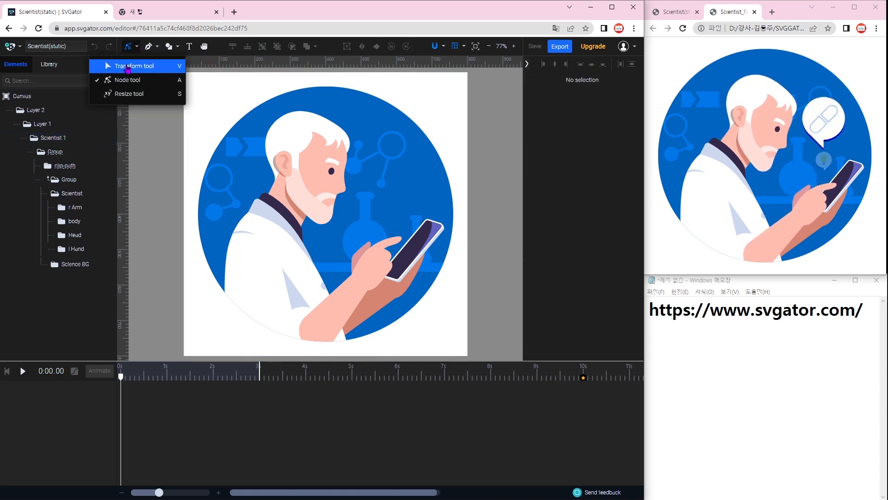
click(126, 68)
click(137, 47)
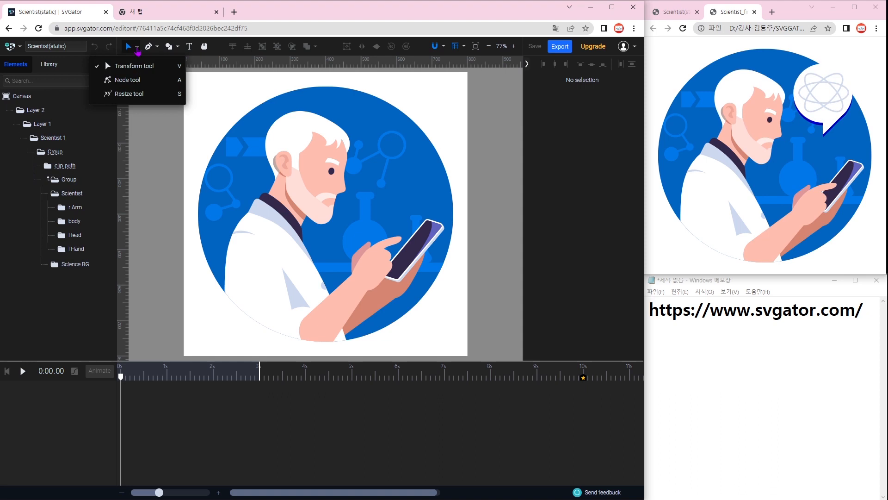
click(132, 66)
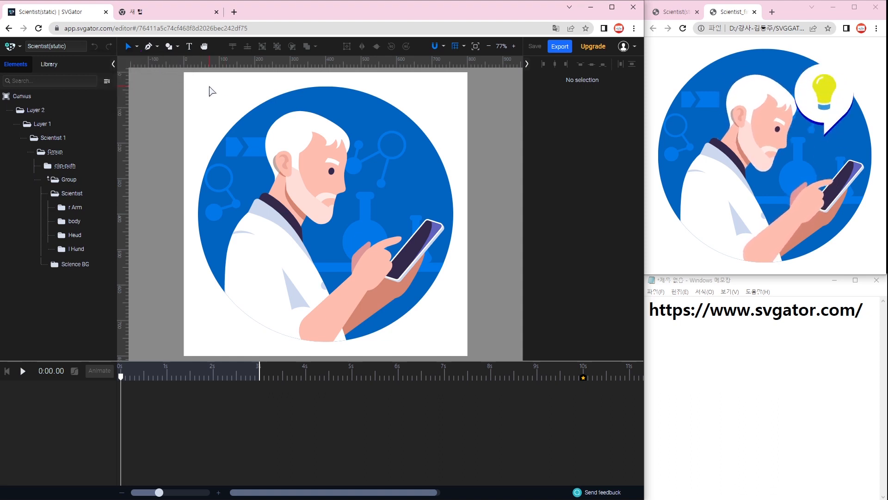
- Select the Canvas element and give it a solid white background colour, FFFFFF
click(28, 98)
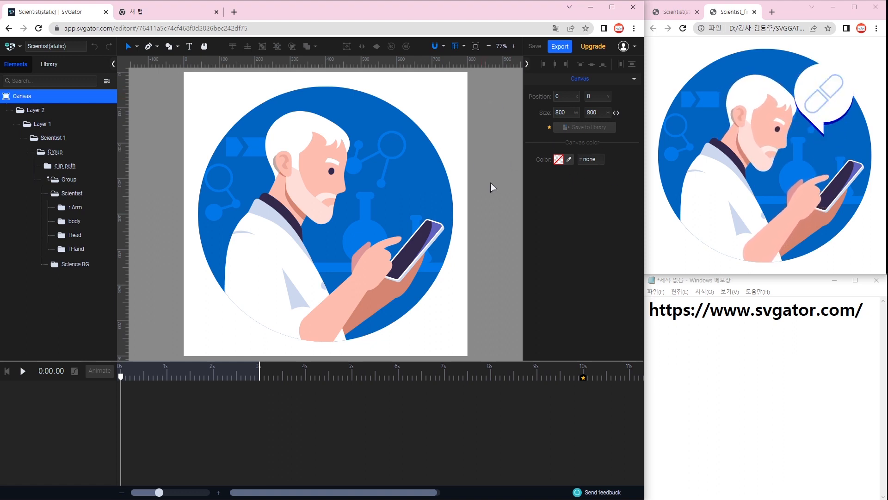
click(559, 159)
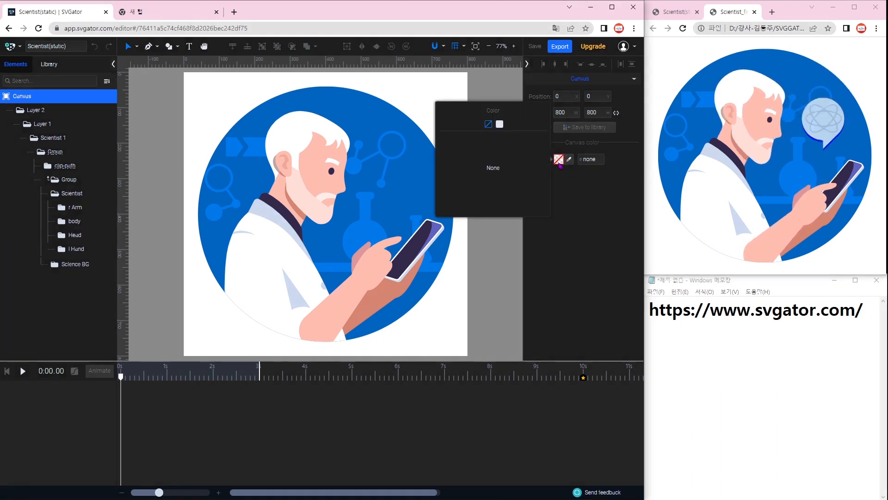
click(499, 125)
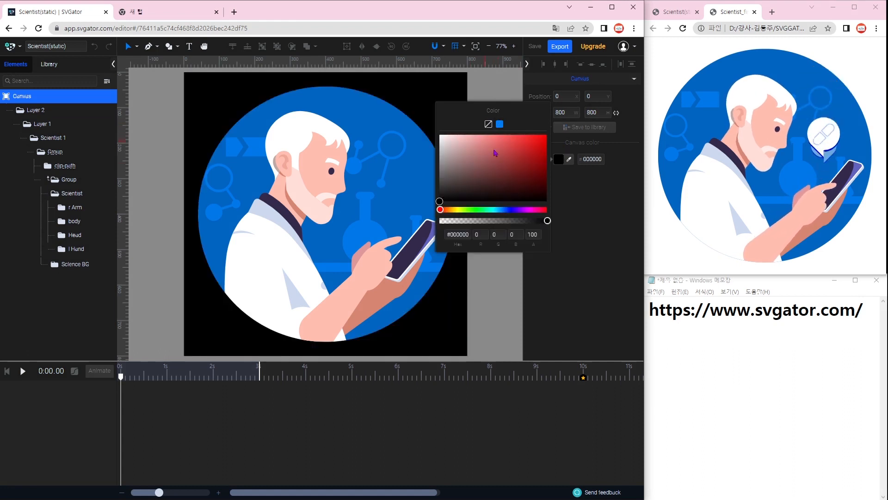
drag(531, 149, 470, 165)
click(439, 135)
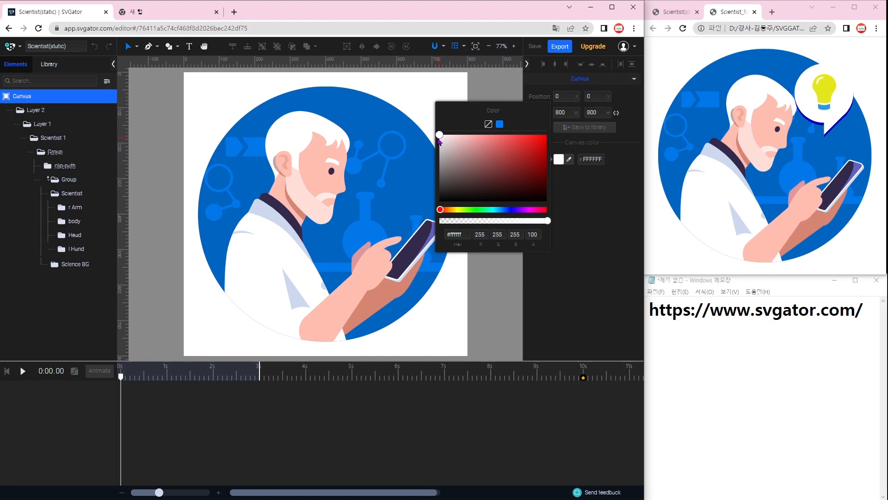
drag(443, 136, 440, 135)
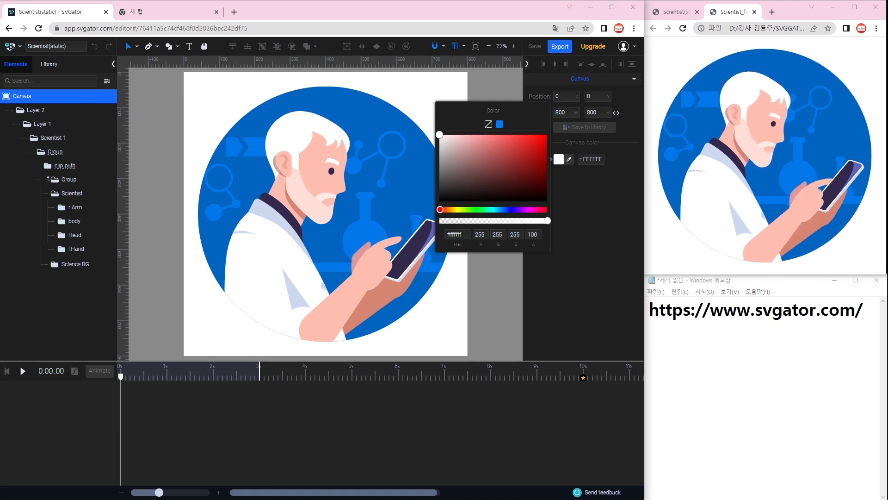
- Switch to Notepad and replace its text with the colour code 1C91FF
click(756, 338)
key(ctrl+a)
text(1C91FF)
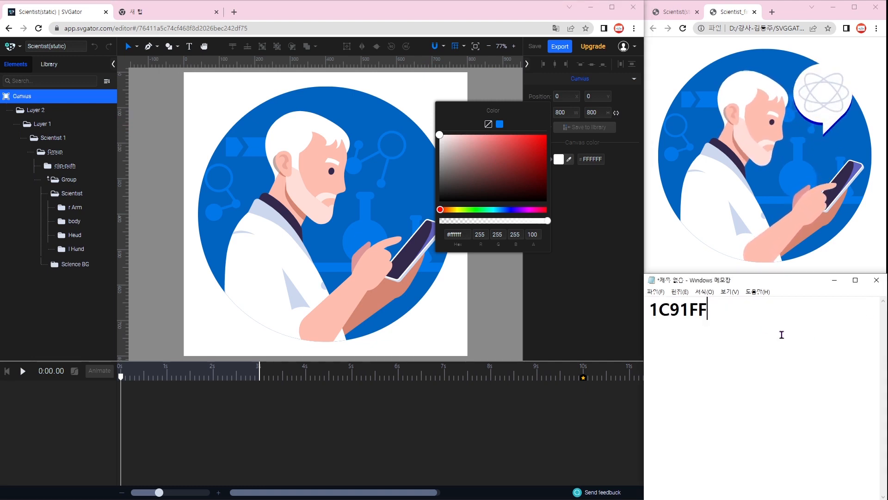
key(Escape)
- Set the canvas background colour to hex 1C91FF and close the colour picker
click(457, 235)
double_click(456, 236)
text(1C91FF)
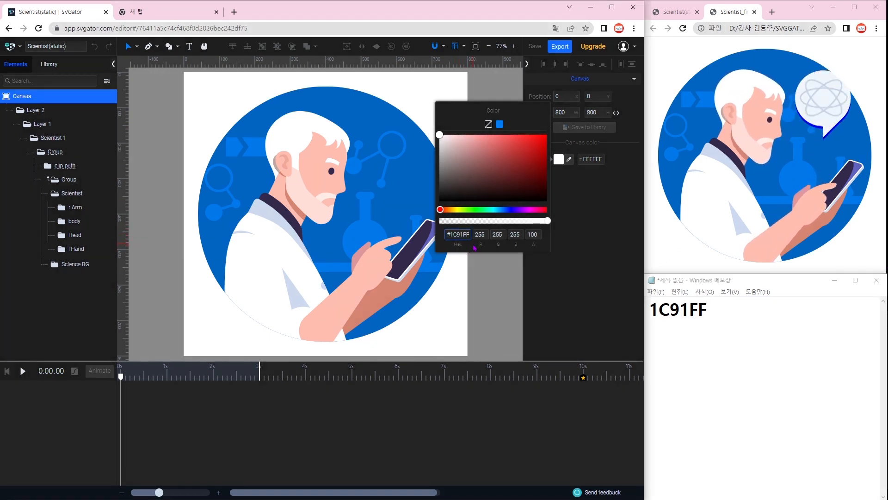
key(Return)
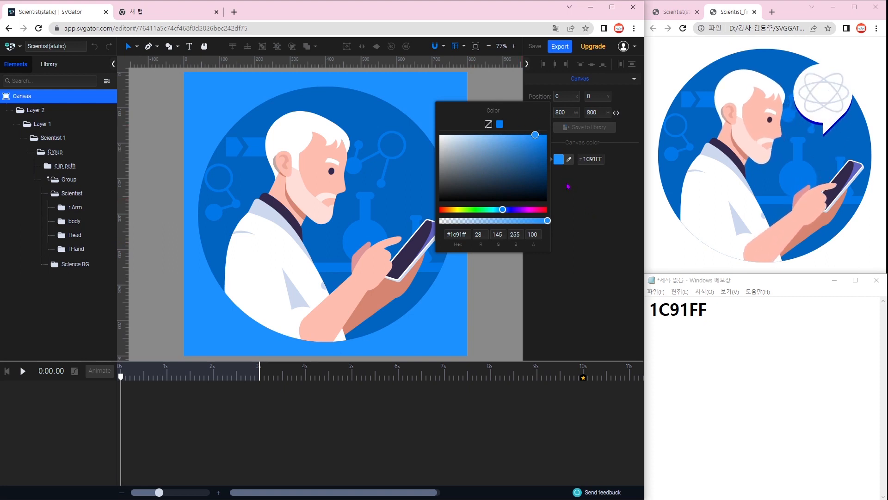
click(558, 160)
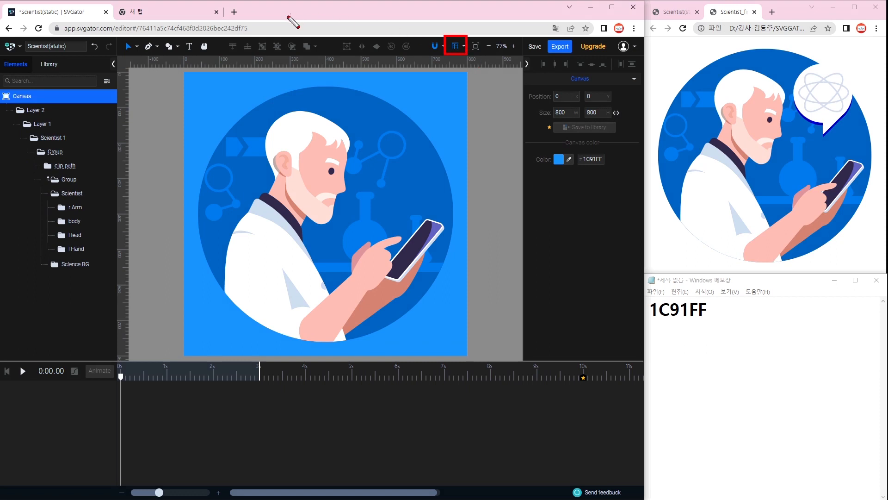
- Close the empty browser tab and turn on the Front Grid over the artwork
key(Escape)
click(216, 13)
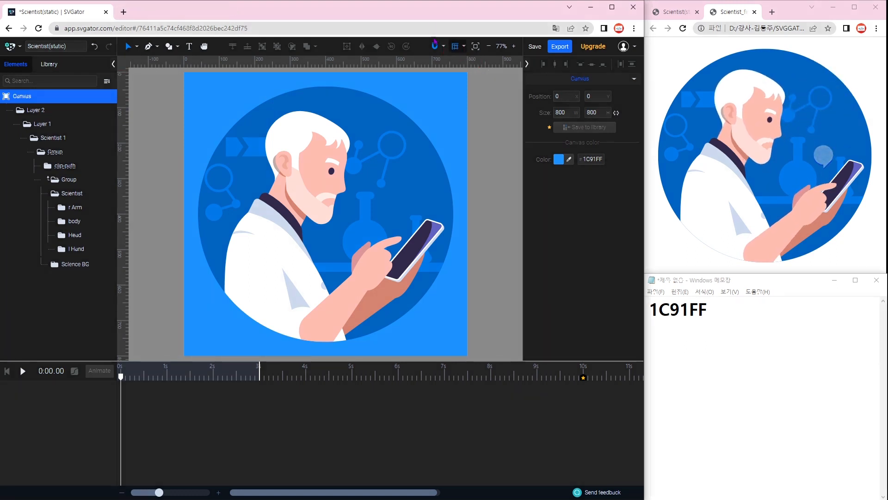
click(464, 47)
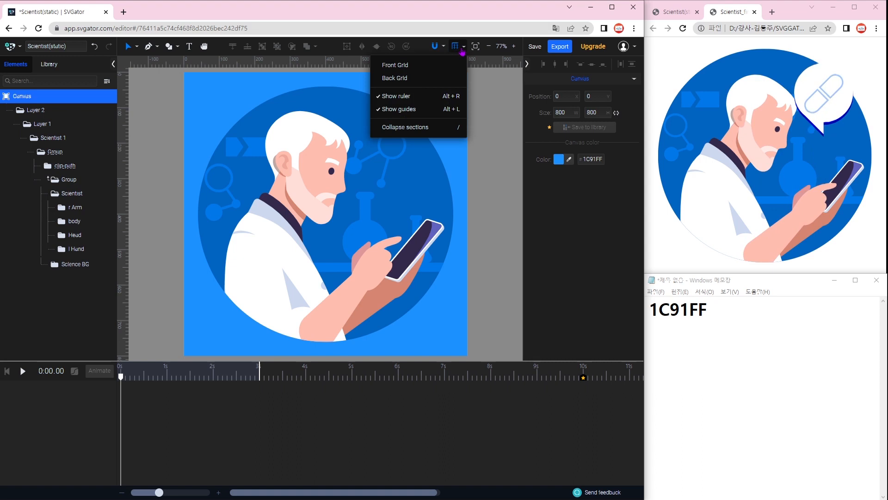
click(429, 65)
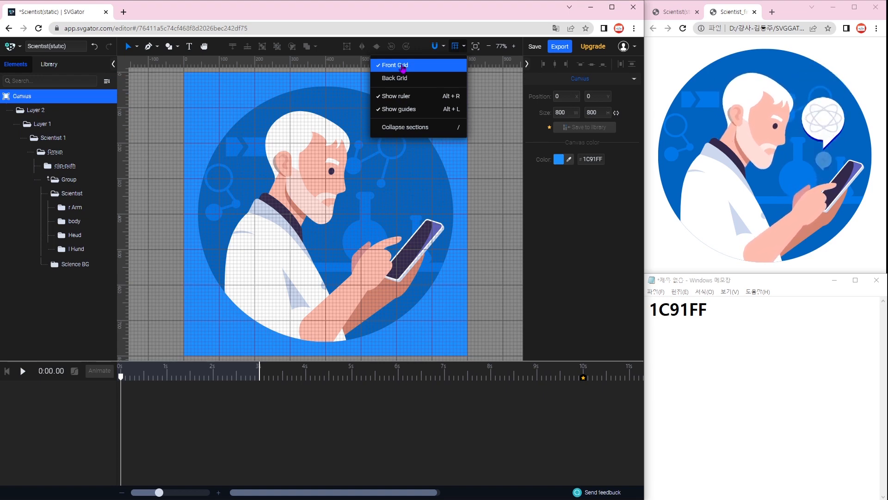
- Try hiding and showing the grid, ruler and guides together, and display the Back Grid behind the artwork
mouse_move(444, 50)
click(459, 49)
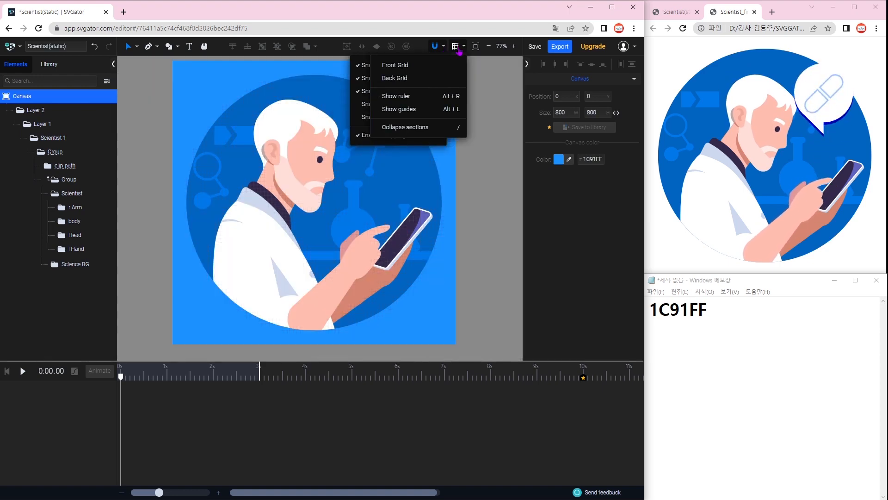
click(460, 50)
click(420, 65)
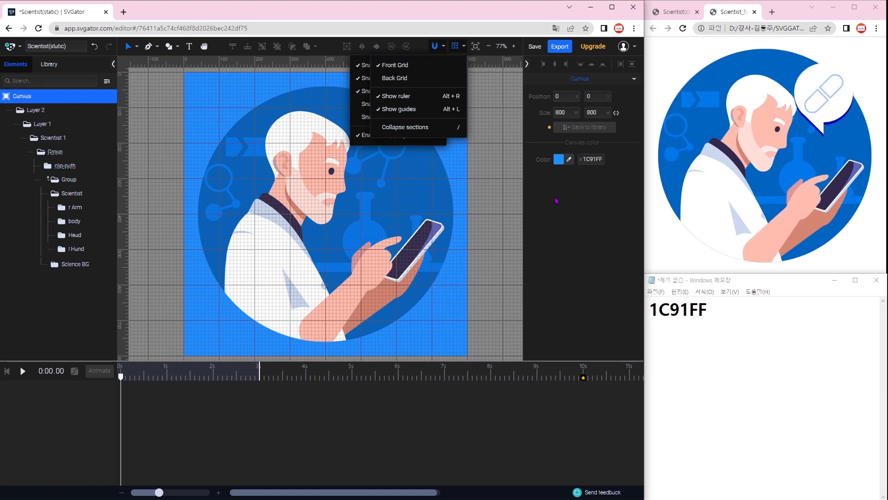
click(455, 48)
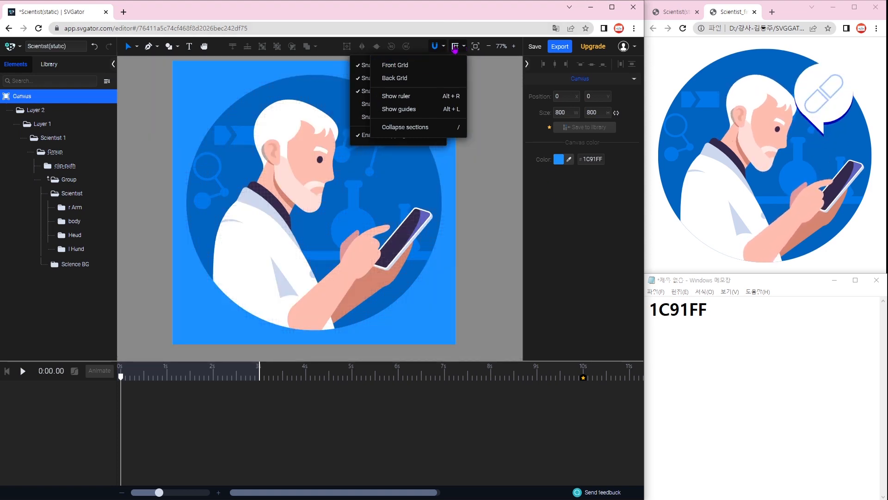
click(455, 49)
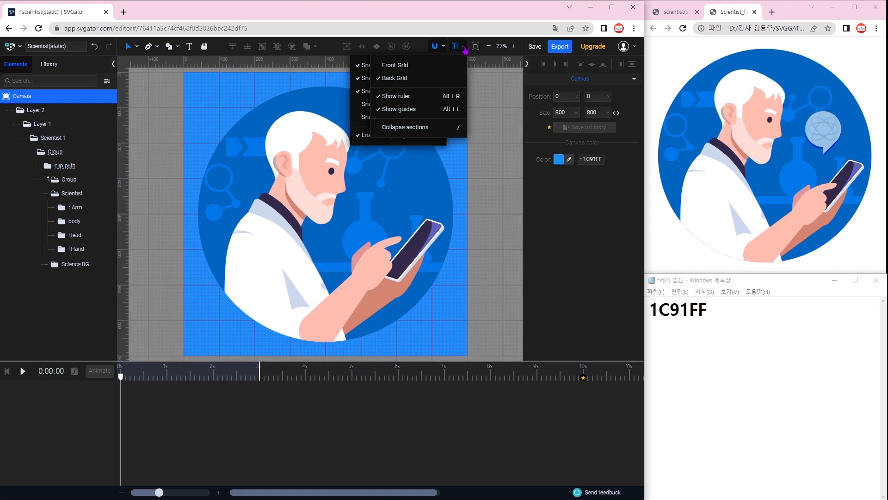
- Switch the grid display back to Front Grid and clear the canvas selection
click(465, 47)
click(465, 48)
click(419, 65)
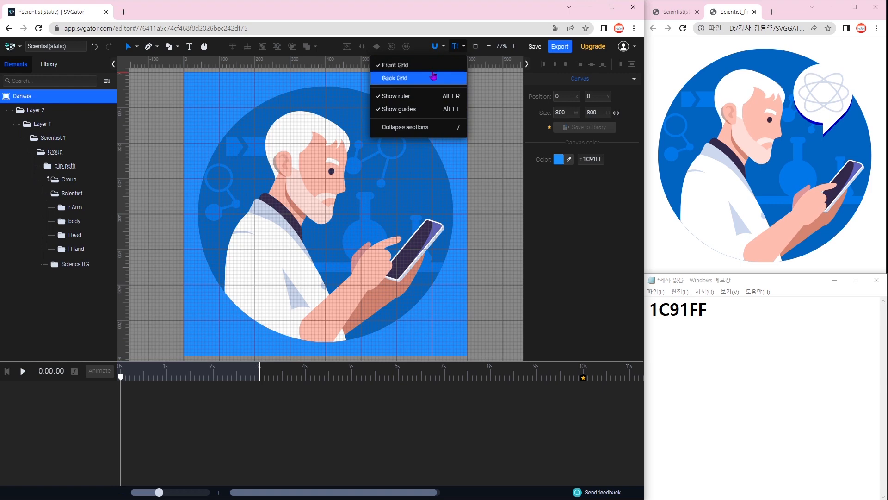
click(491, 76)
click(464, 48)
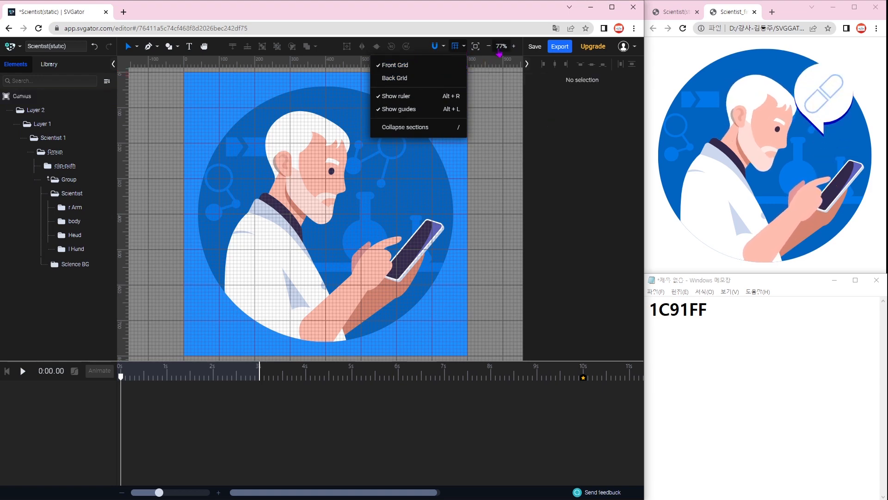
click(464, 48)
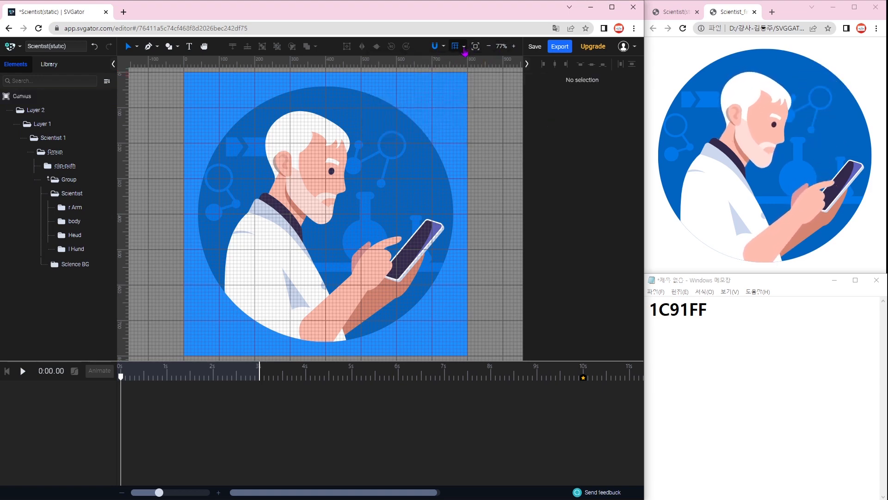
click(464, 48)
click(465, 48)
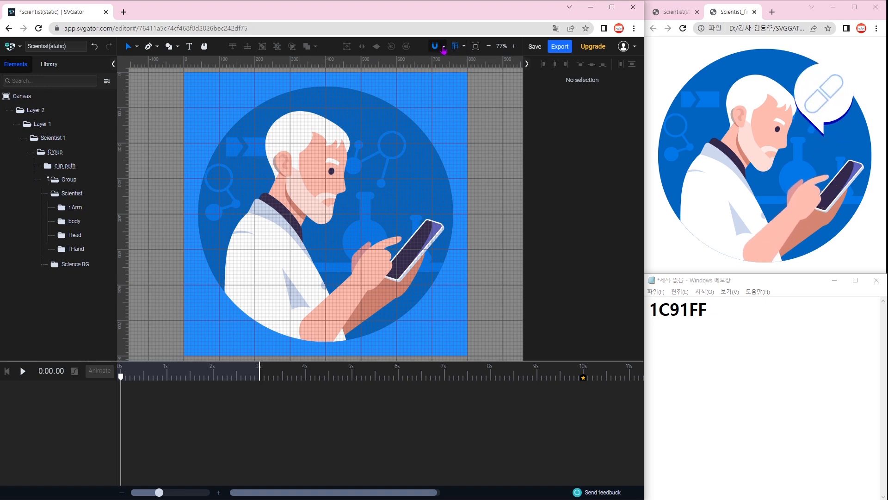
- Enable Snap to Grid in the snapping options
click(444, 47)
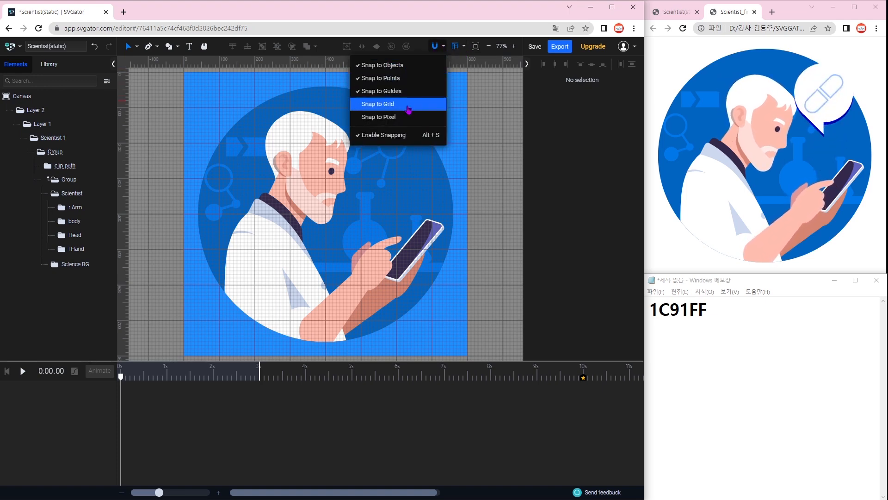
click(382, 105)
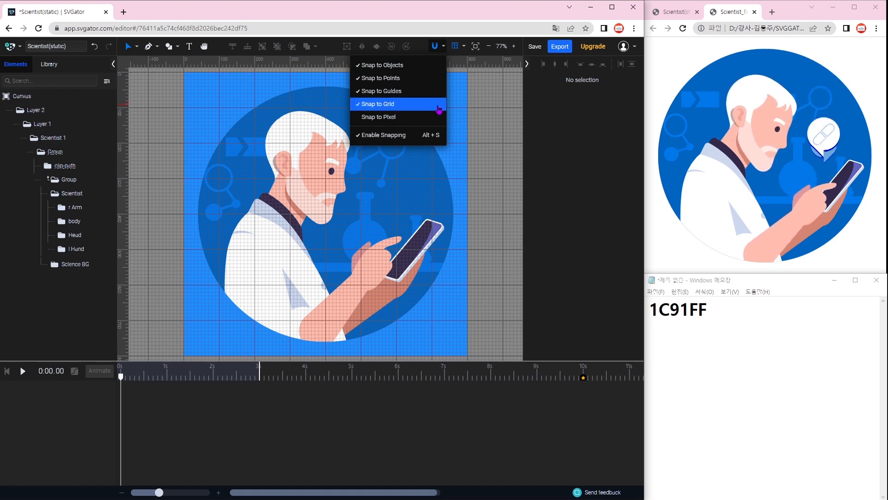
click(445, 48)
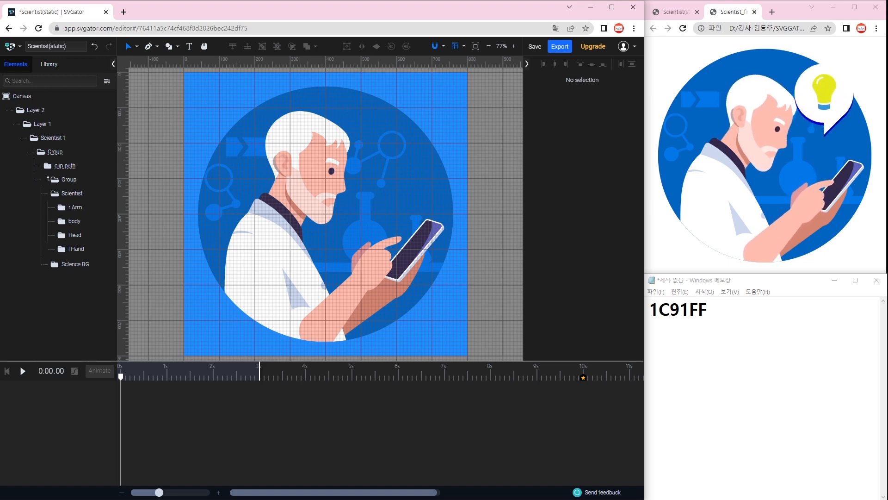
- Draw a circle about 197 px across beside the scientist's head with the Ellipse tool, then return to the Transform tool
click(170, 46)
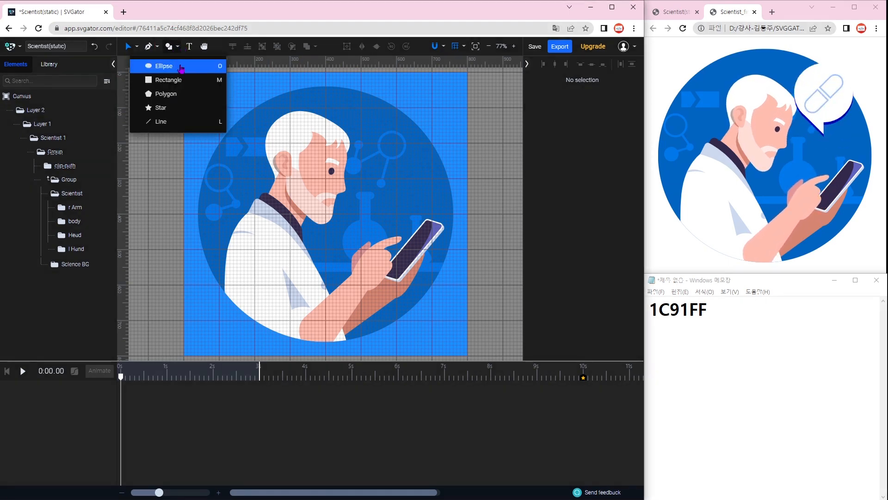
click(180, 67)
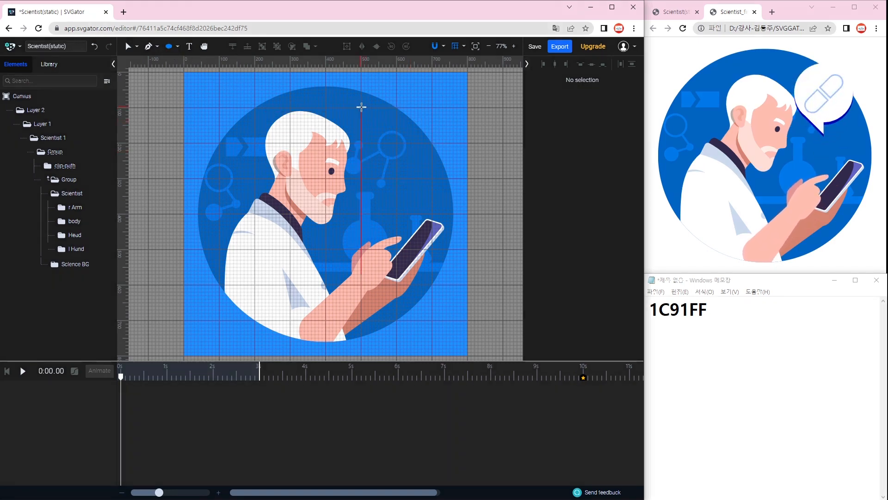
drag(360, 106, 423, 186)
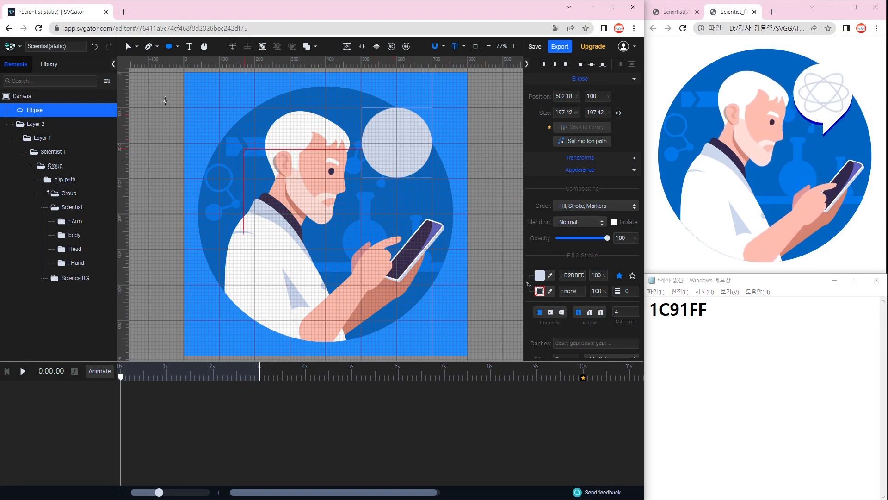
click(137, 47)
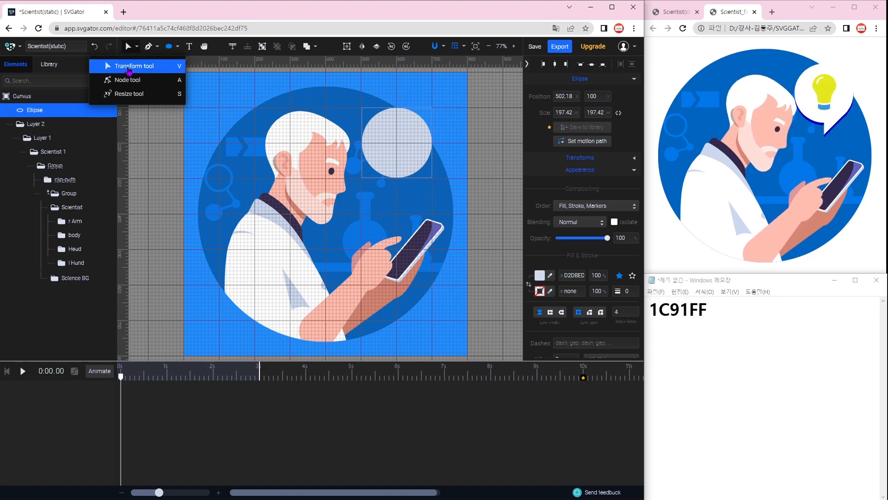
click(136, 68)
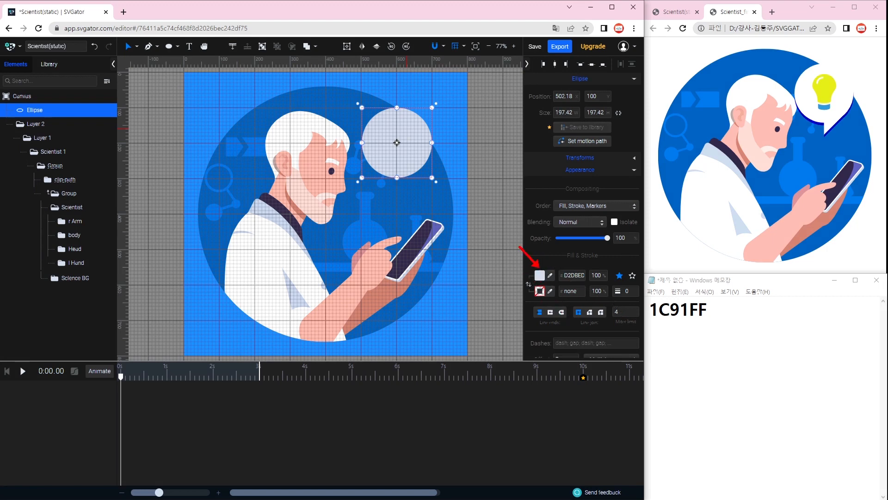
- Set the circle's fill colour to white, FFFFFF
click(540, 276)
click(424, 237)
drag(424, 240, 413, 230)
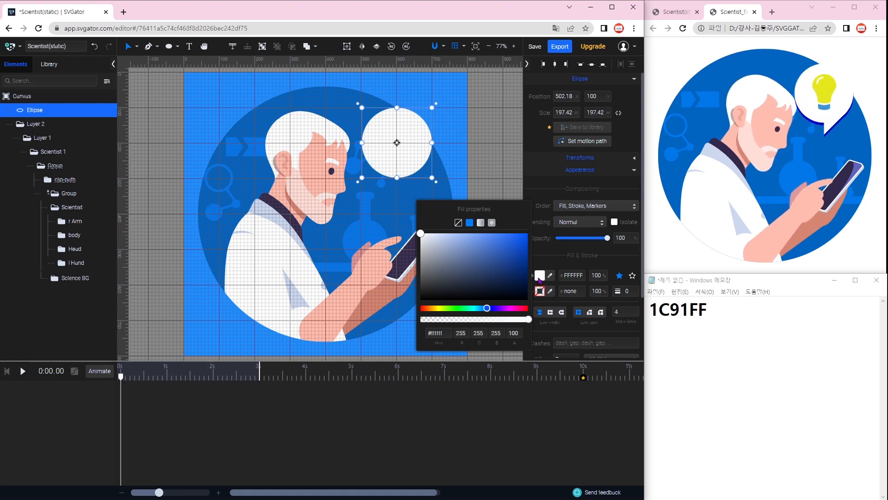
click(539, 279)
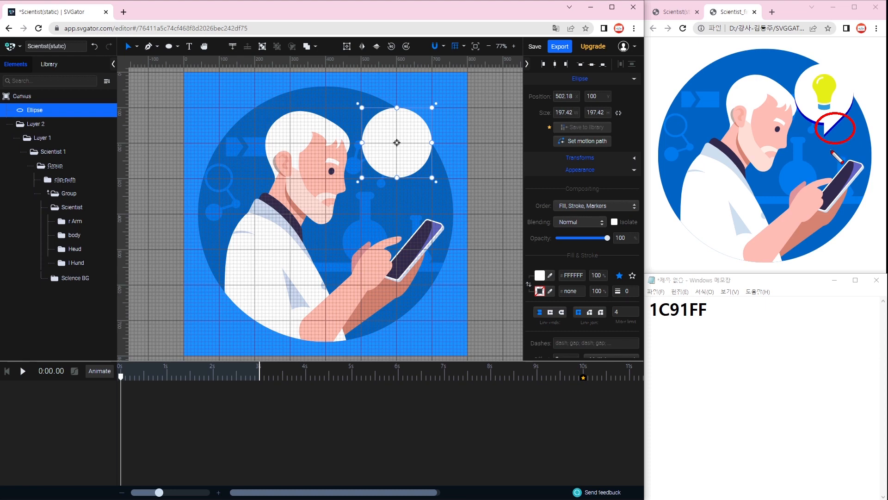
key(Escape)
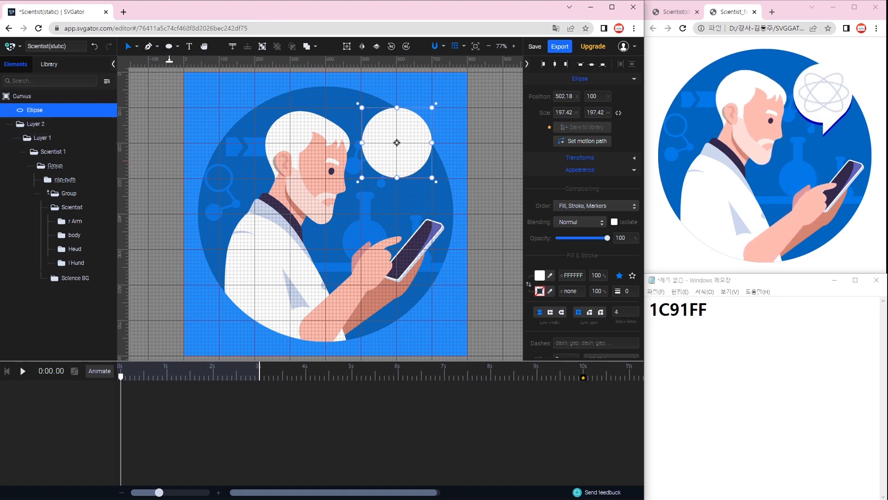
- Draw a square about 69 px wide over the lower-right quarter of the white circle with the Rectangle tool
click(177, 47)
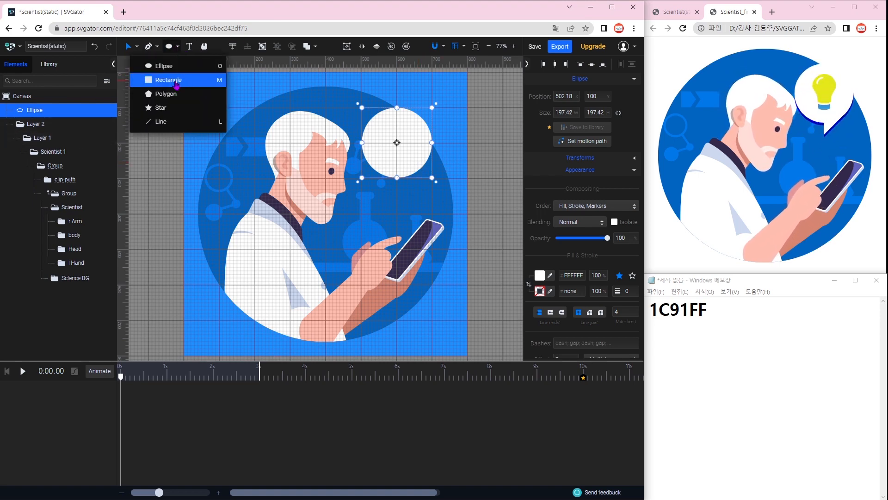
click(173, 79)
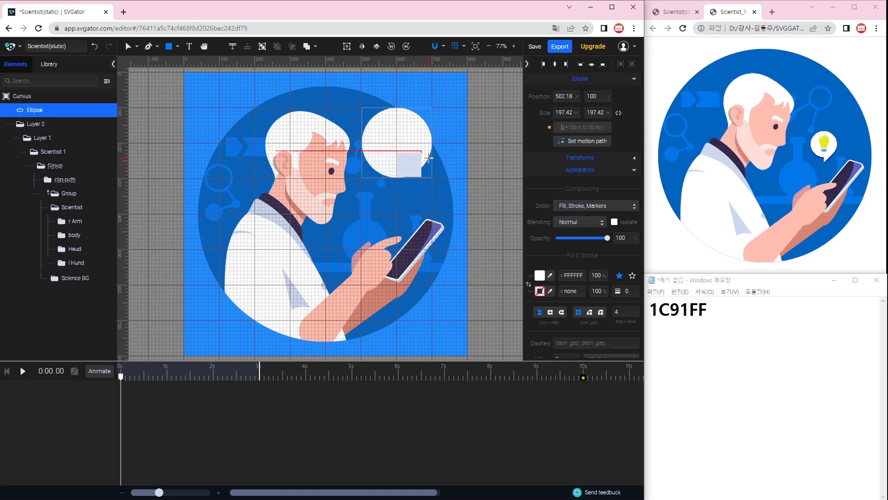
drag(430, 158, 425, 156)
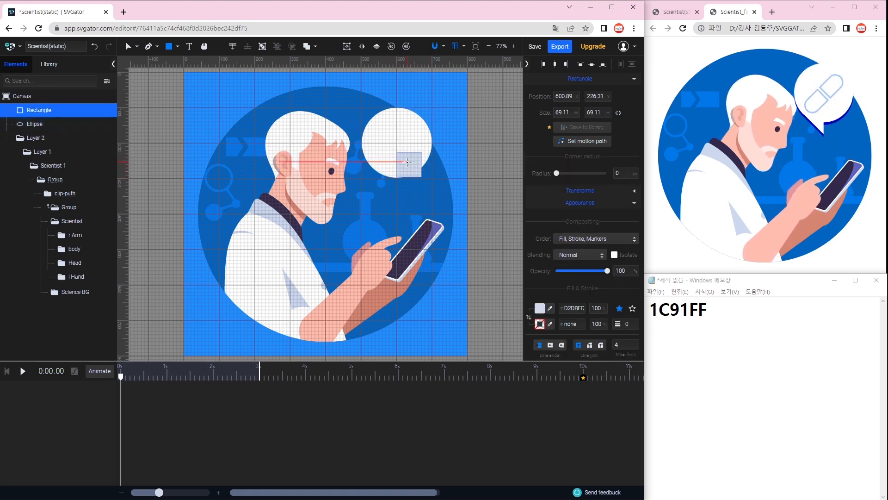
- Move the square straight down to about Y 268.7 so its upper-right corner meets the circle's edge
click(129, 47)
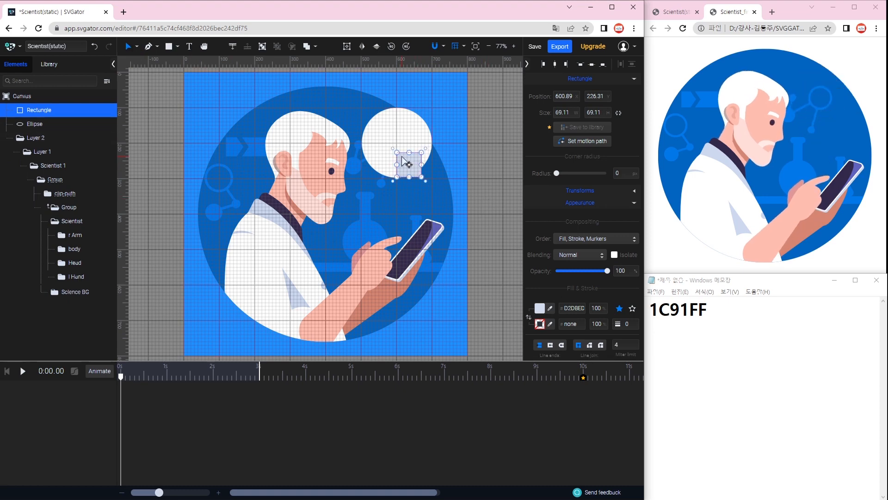
drag(406, 164, 402, 175)
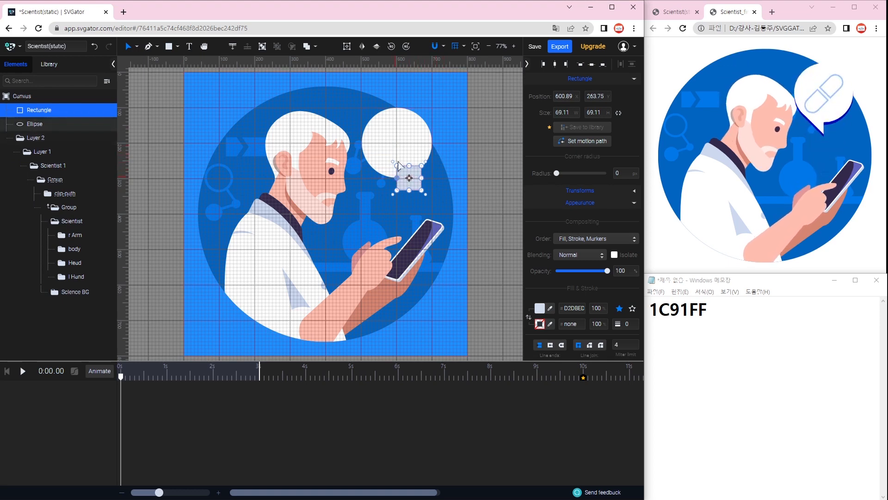
scroll(413, 168, up, 10)
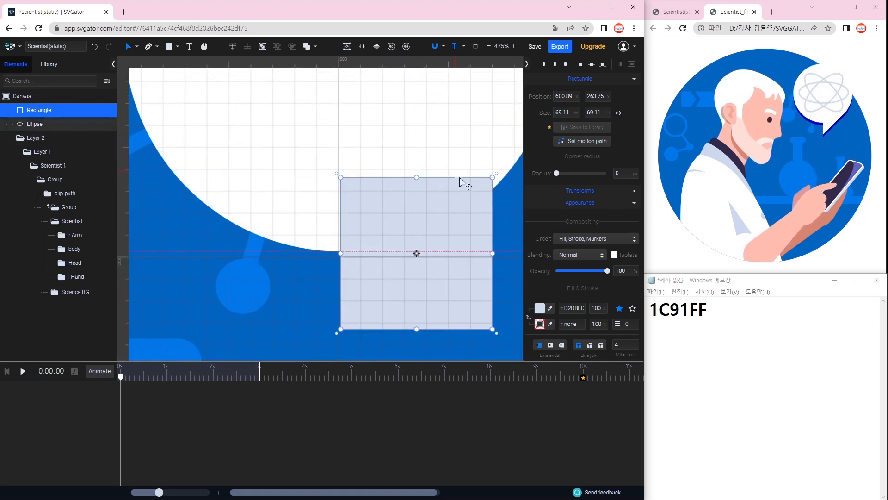
scroll(446, 166, down, 1)
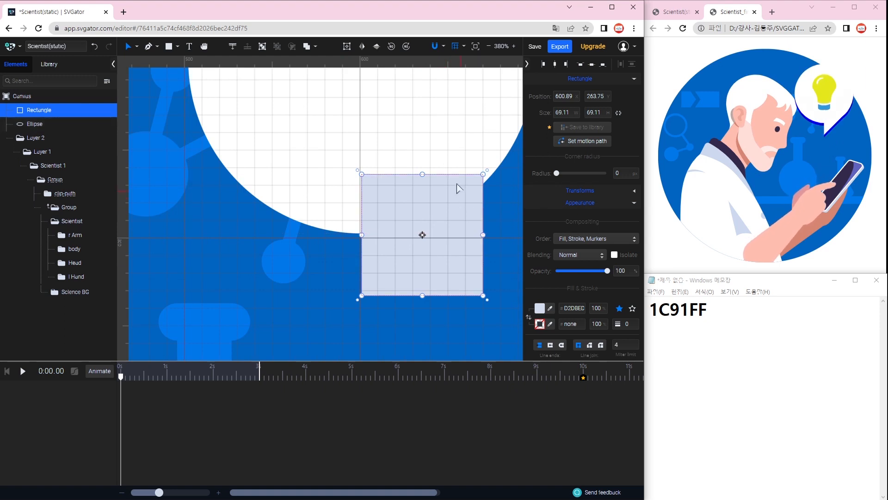
drag(452, 188, 452, 191)
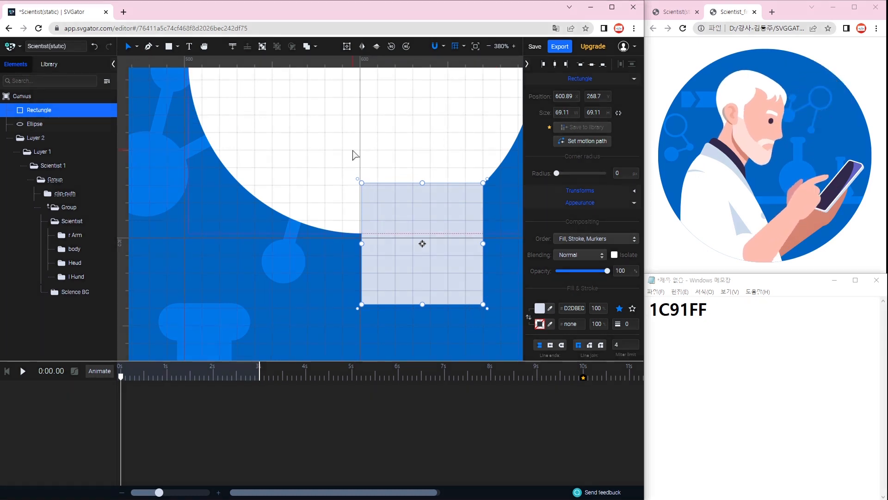
- Convert the square to a path and remove its lower-right node to make a triangular speech-bubble tail
click(138, 48)
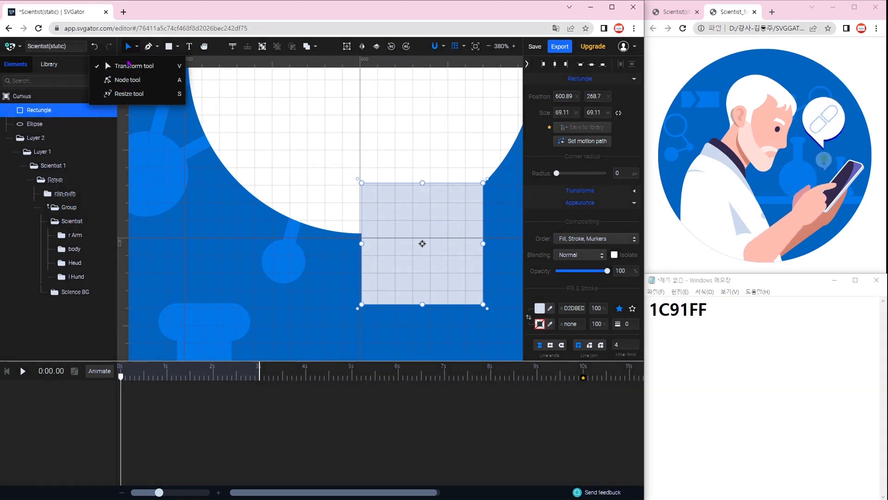
click(128, 80)
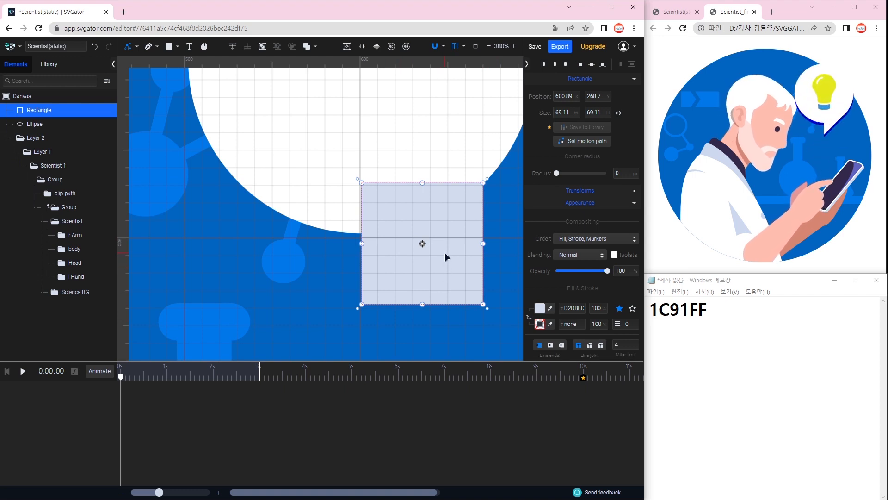
right_click(443, 227)
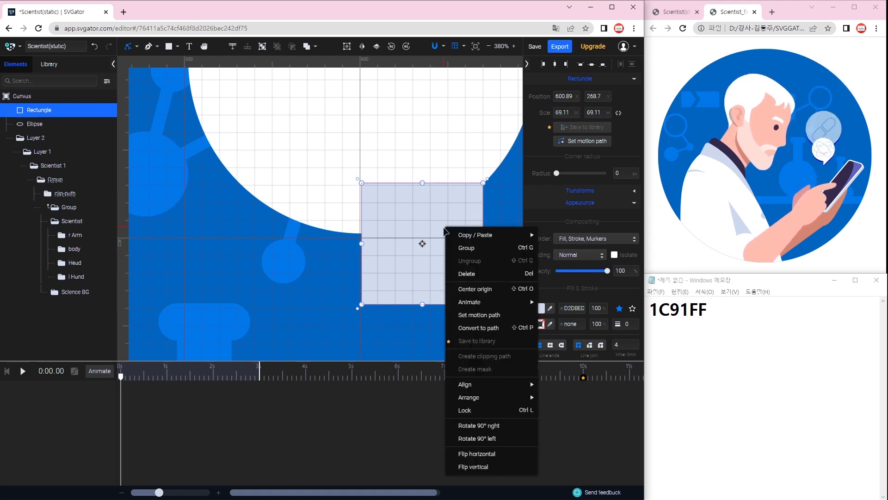
click(493, 329)
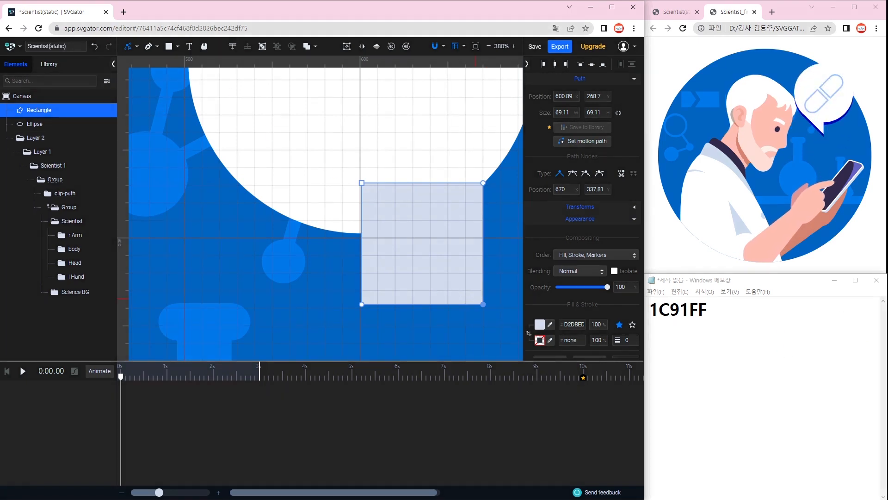
right_click(485, 307)
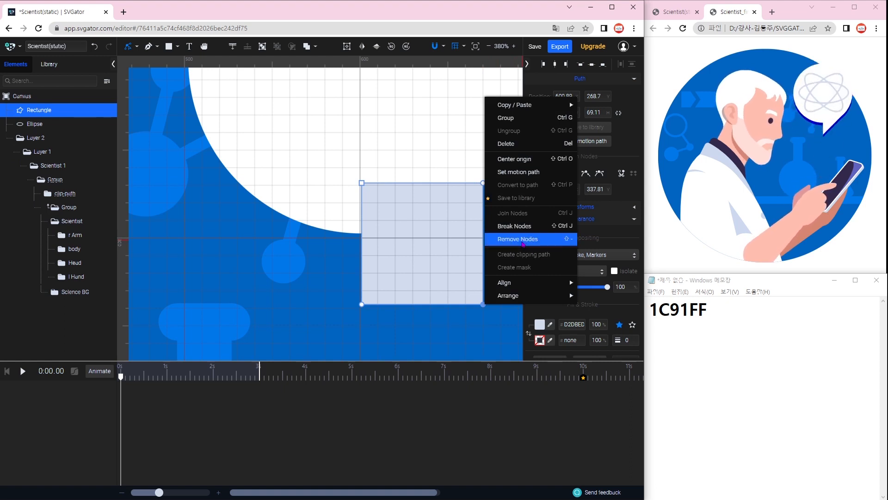
mouse_move(509, 295)
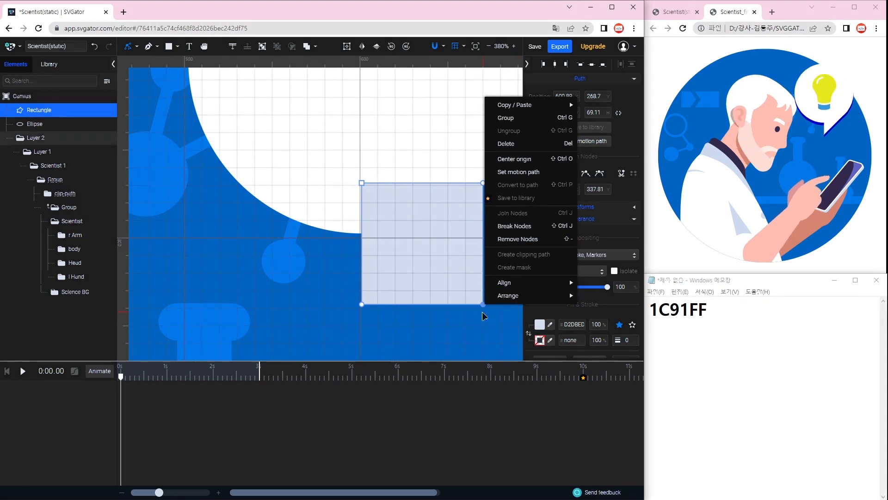
click(529, 239)
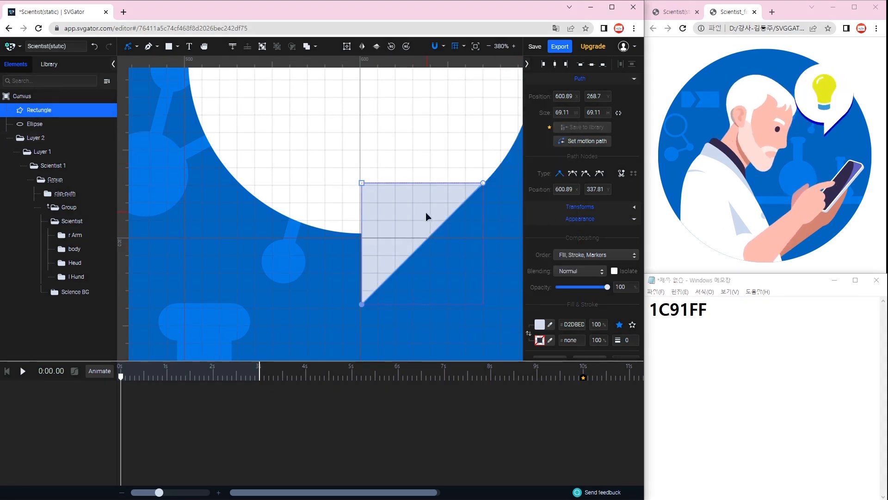
- Set the triangular tail's fill colour to white, FFFFFF
click(540, 325)
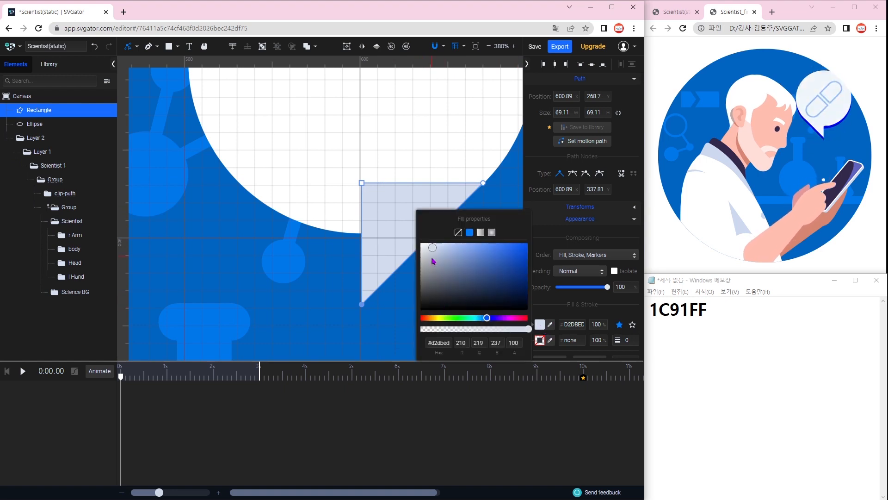
drag(431, 250, 419, 241)
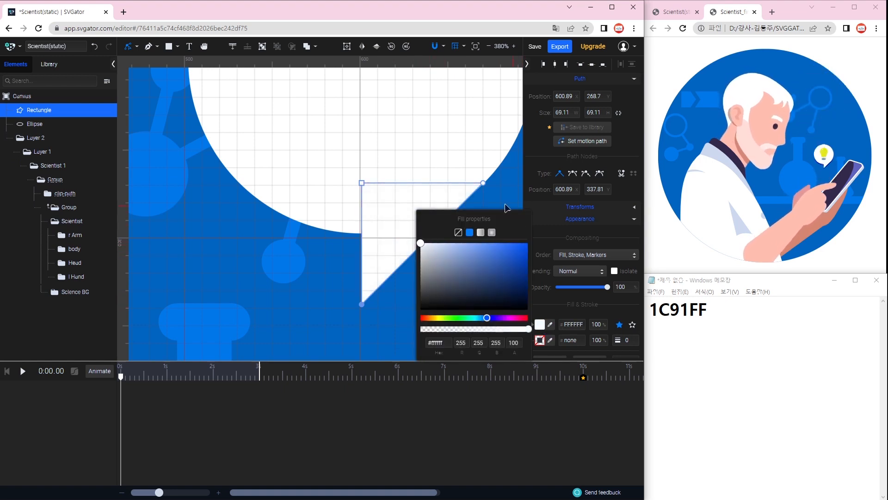
click(540, 325)
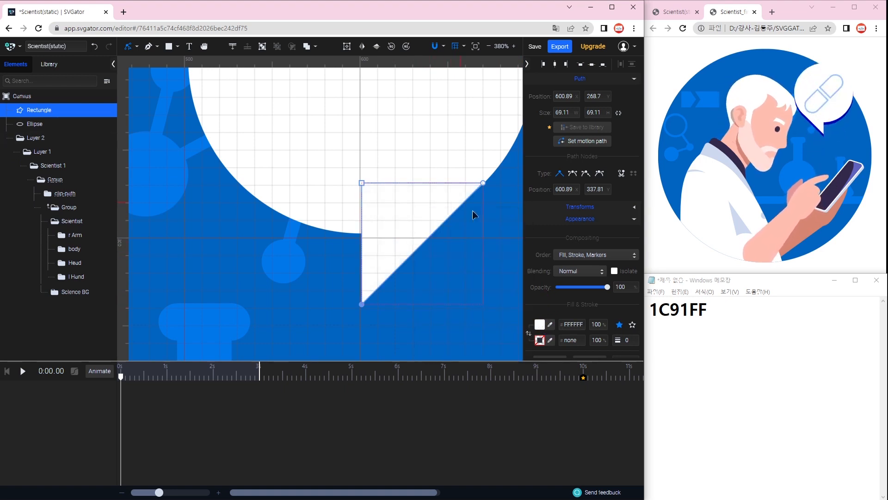
click(482, 220)
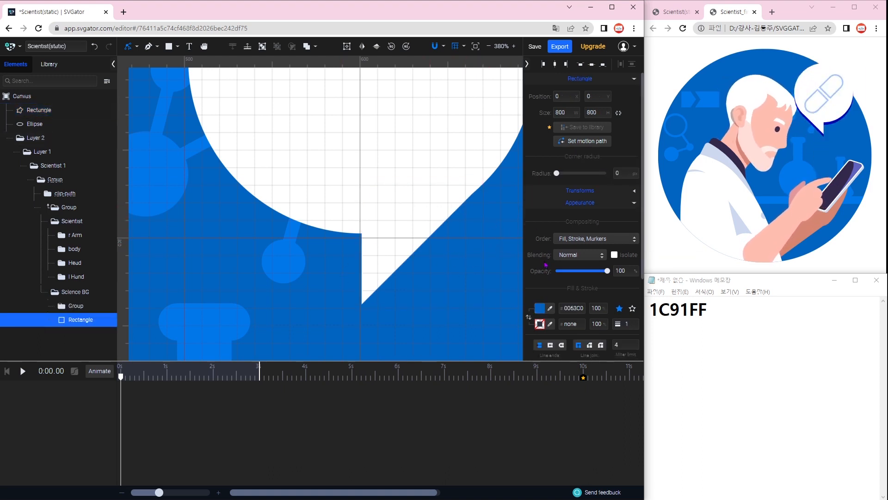
- Group the triangular tail and the white circle together
click(398, 218)
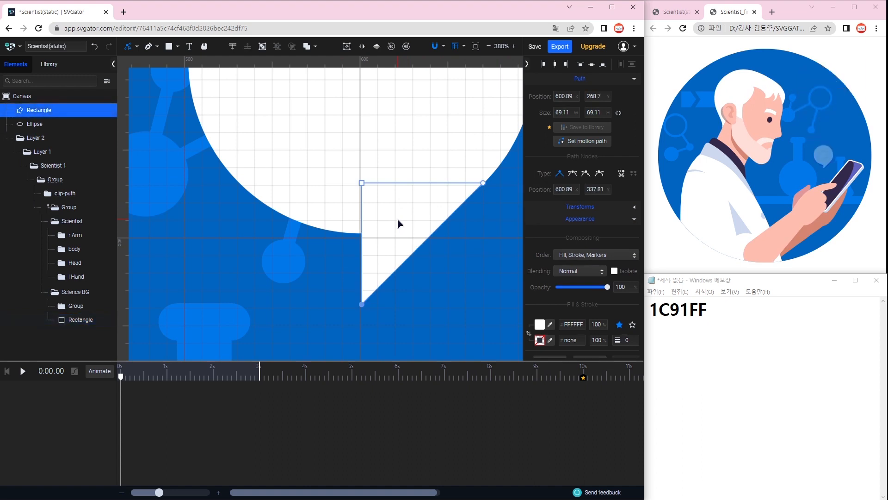
shift+click(390, 155)
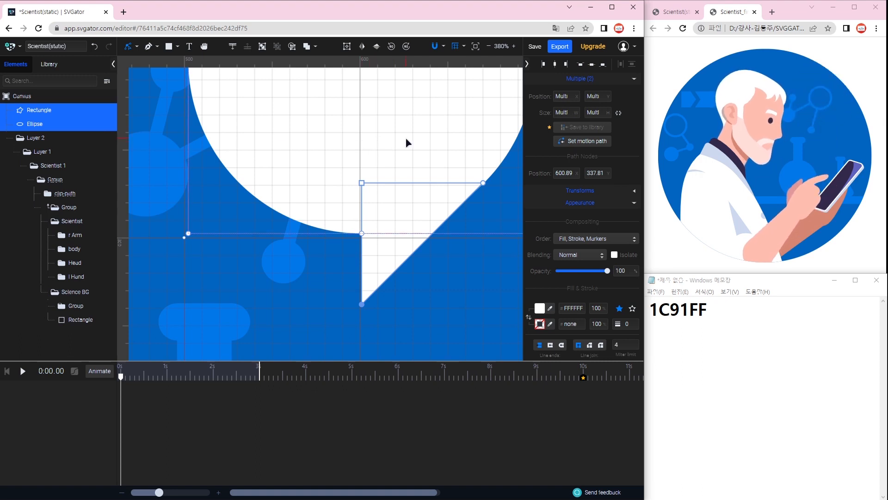
key(ctrl+g)
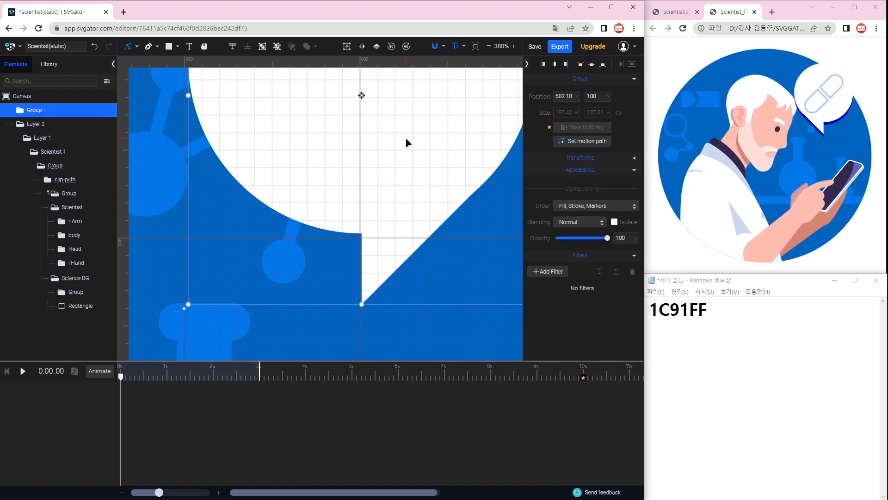
- Rename the new speech-bubble group as BULLON_BG
double_click(33, 111)
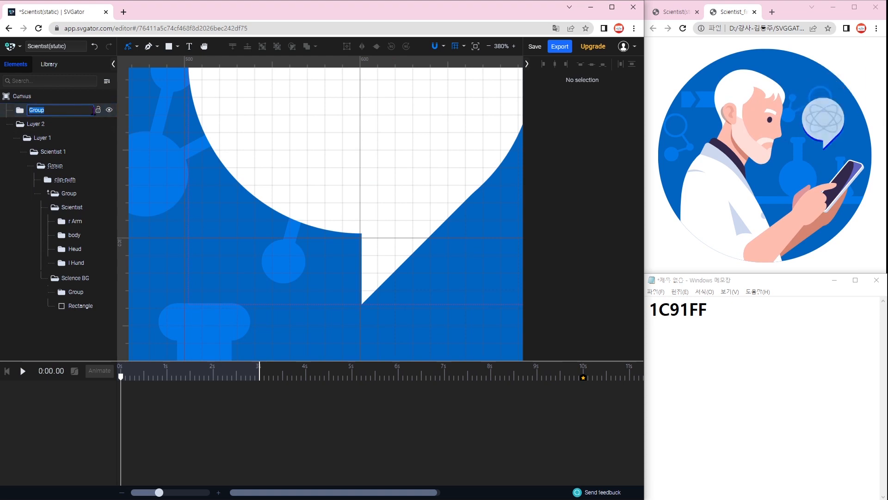
key(BackSpace)
key(BackSpace)
text(AKF)
key(BackSpace)
key(BackSpace)
key(BackSpace)
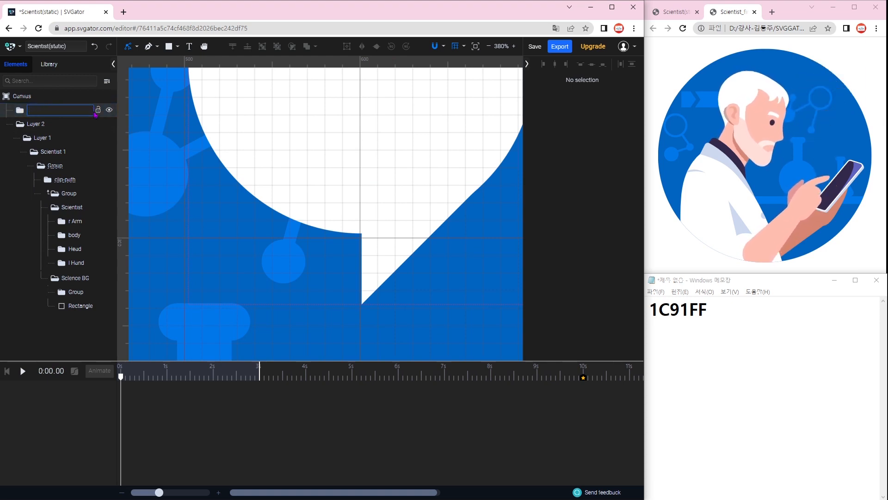
text(ㅠㅕㅠㅠ)
key(BackSpace)
key(BackSpace)
text(BULLON_BG)
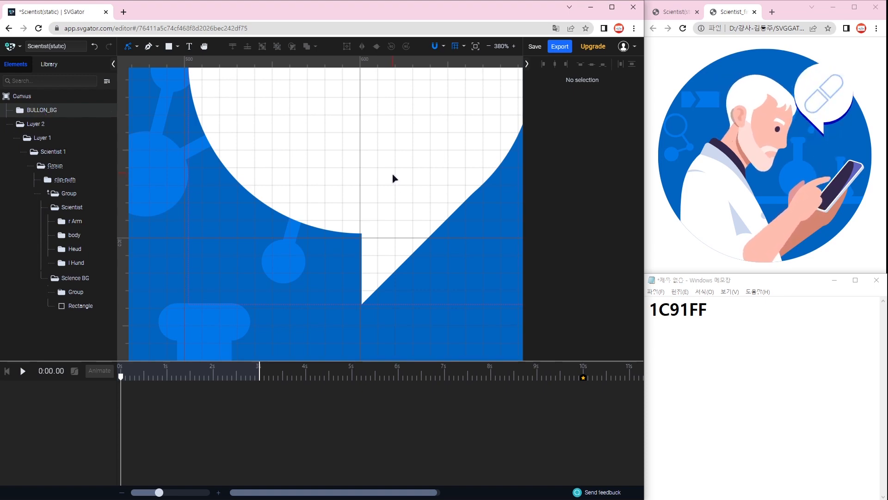
- Select the BULLON_BG group and expand it to view the shapes inside
scroll(392, 174, down, 5)
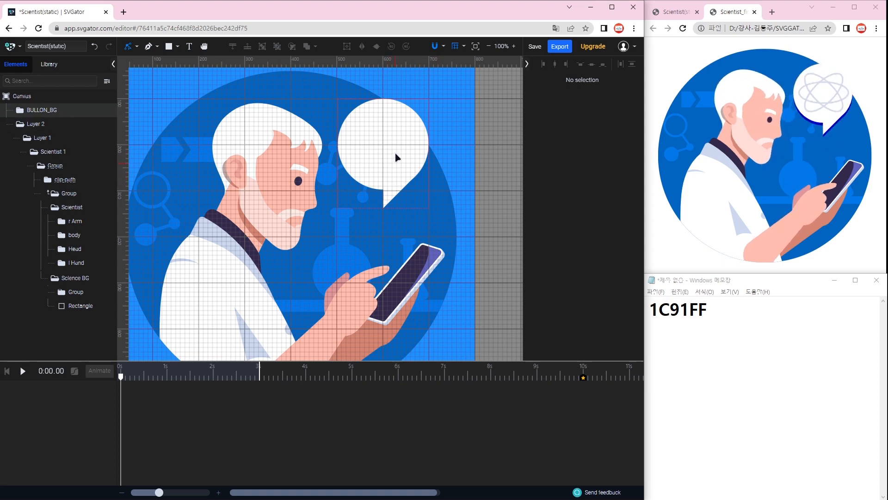
click(34, 113)
click(20, 111)
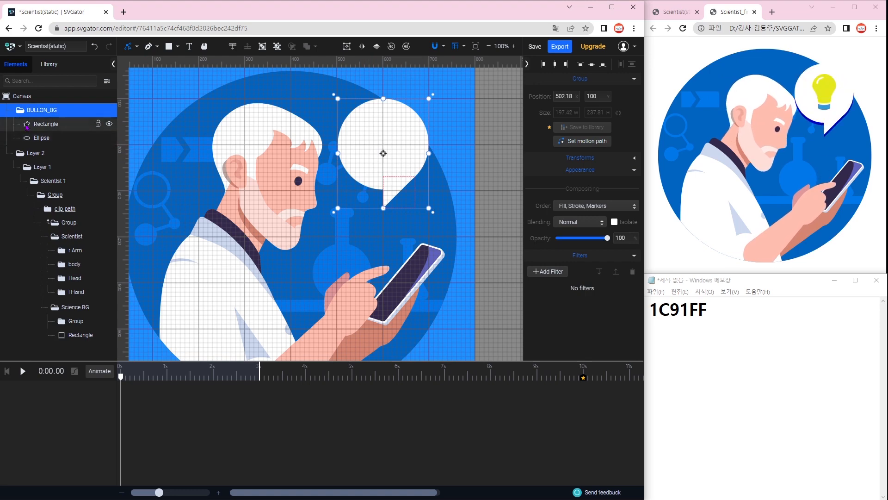
- Merge the triangular tail and the ellipse in the BULLON_BG group into one path with Union
click(51, 124)
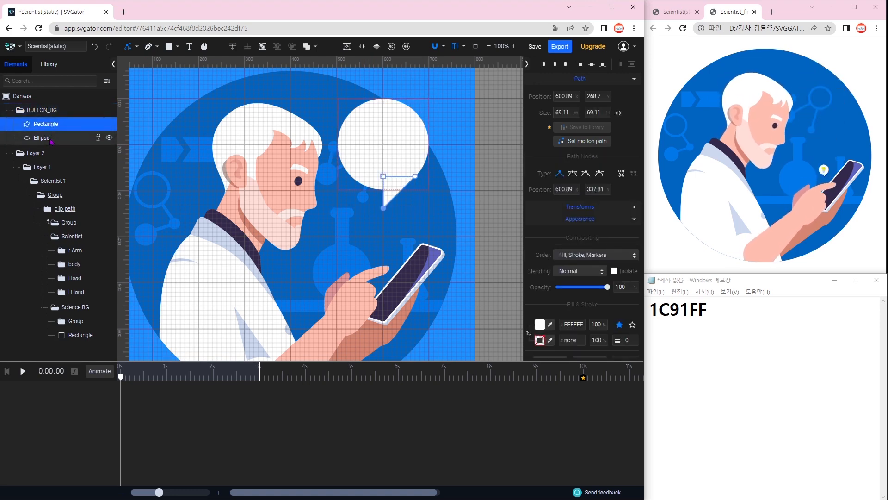
shift+click(51, 137)
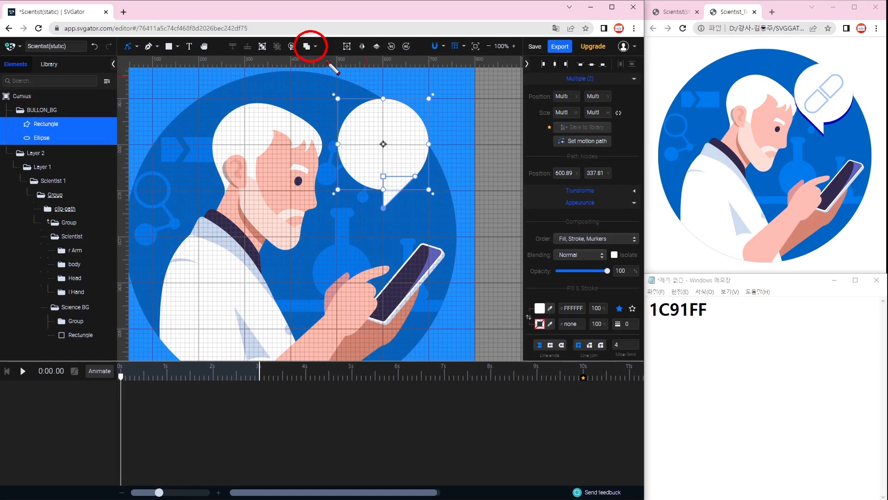
click(316, 48)
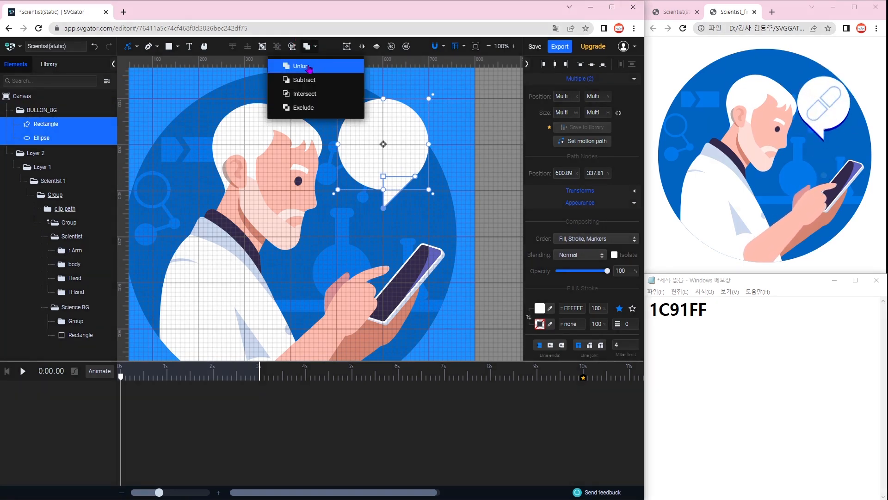
click(309, 67)
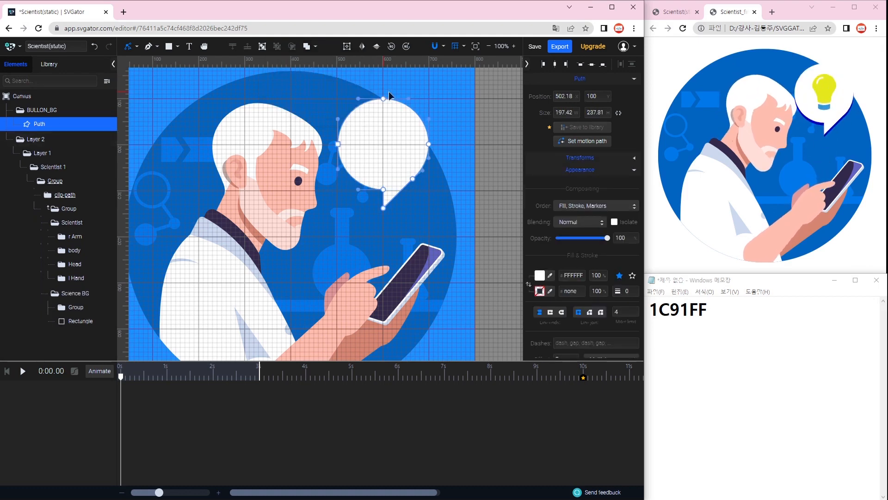
- Rename the merged speech-bubble path as BULLON BG
double_click(88, 124)
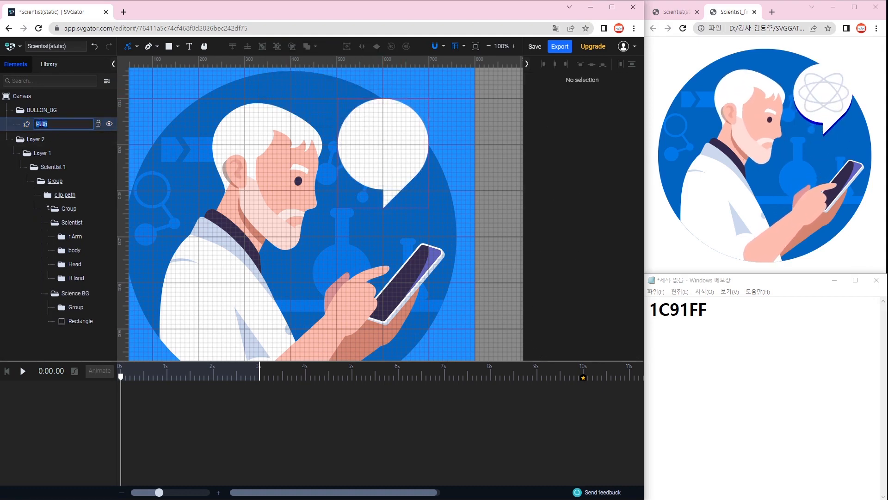
text(BUT)
text(LON BG)
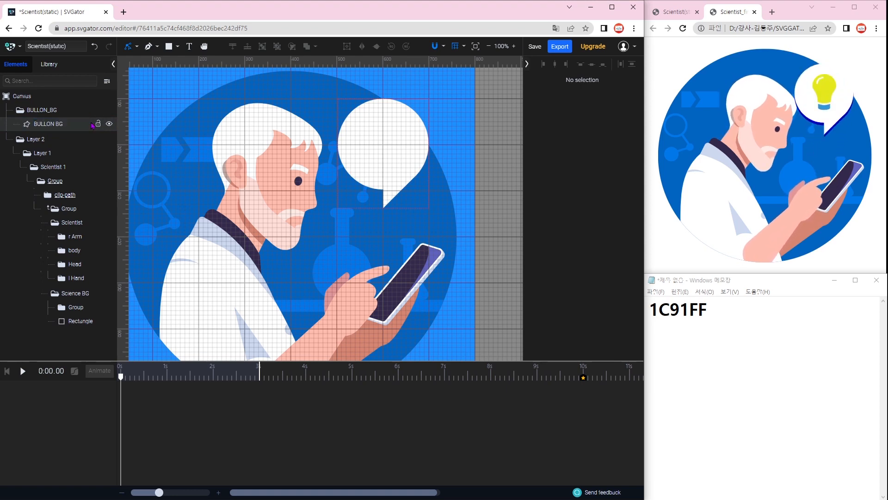
key(Return)
- Shorten the parent group's name to BULLON and save the project
double_click(77, 111)
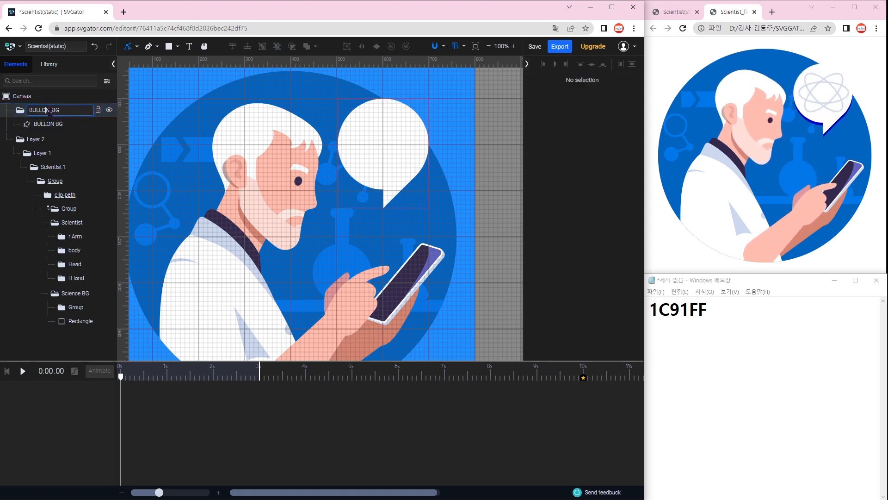
drag(77, 113, 72, 134)
key(ctrl+z)
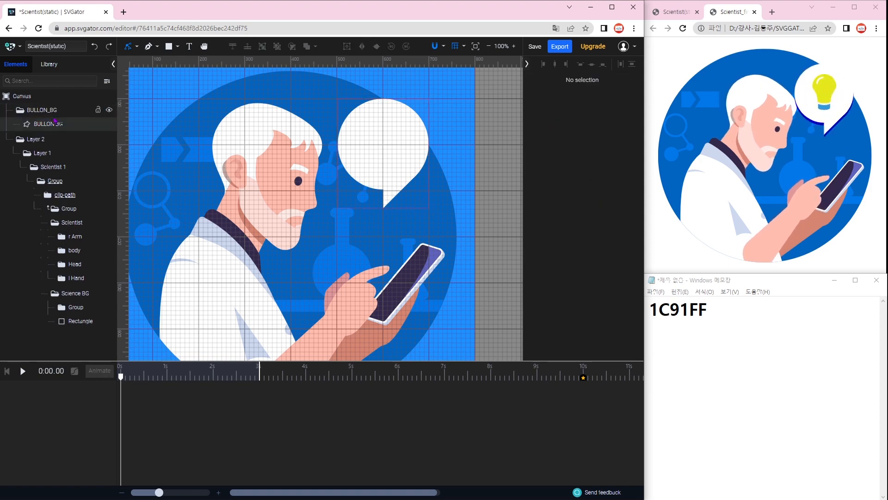
double_click(50, 110)
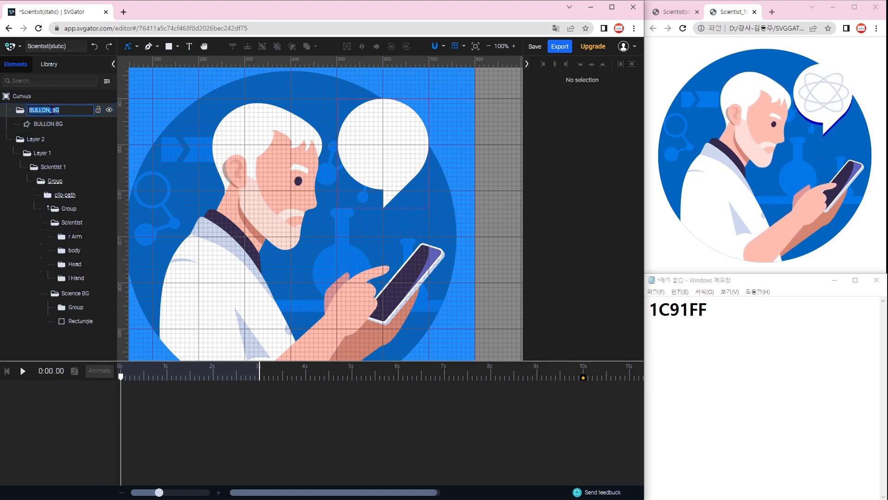
click(49, 110)
key(Delete)
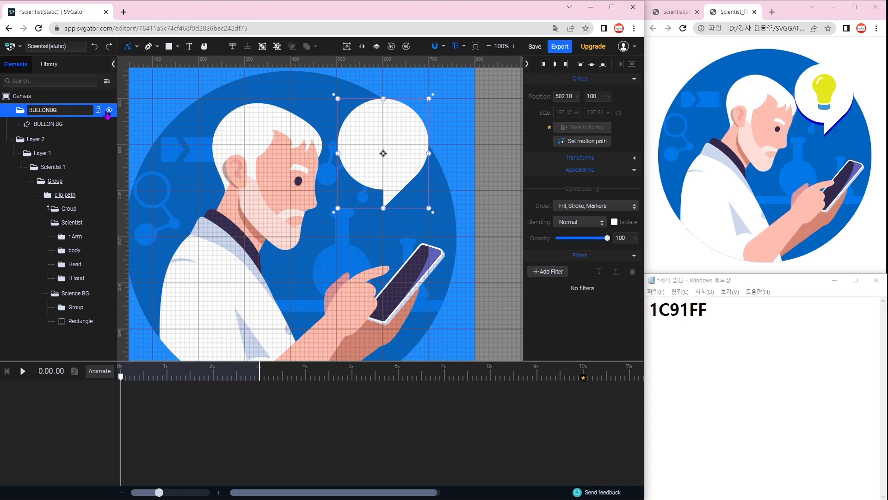
key(Return)
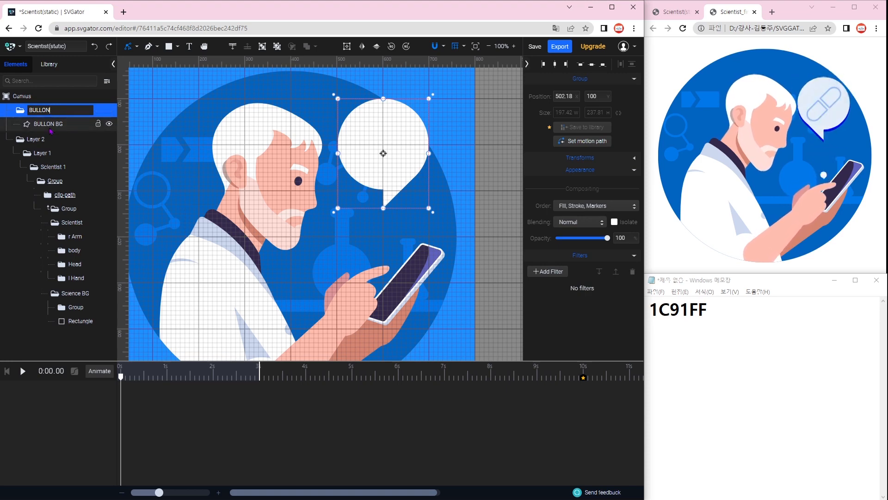
click(49, 124)
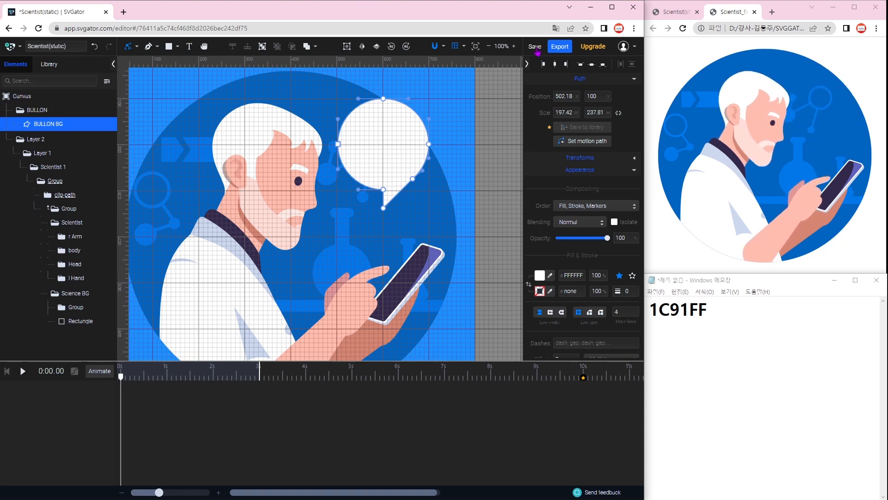
click(536, 46)
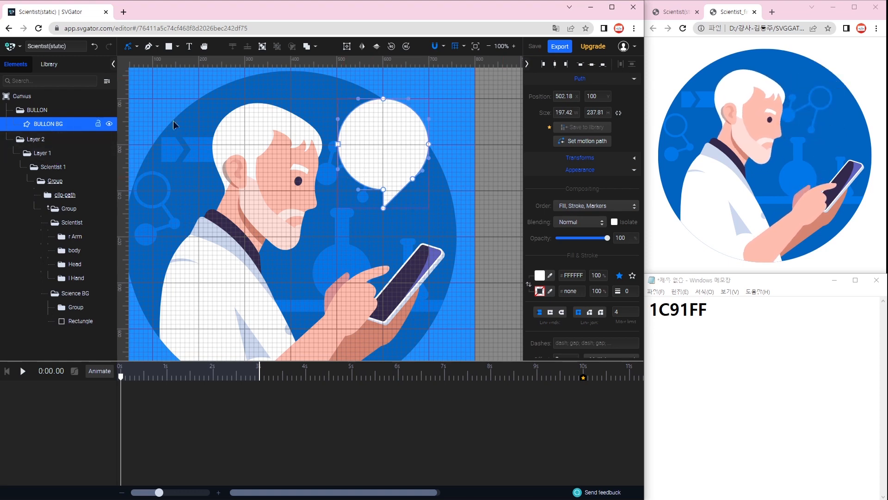
- Duplicate the BULLON BG path behind the original, with the copy shifted straight down to Y position 109.76
click(137, 46)
click(139, 66)
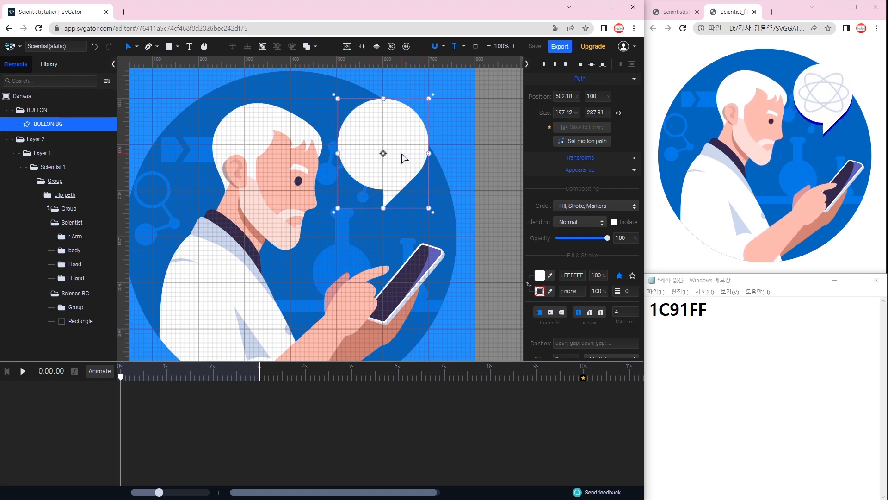
drag(399, 160, 403, 168)
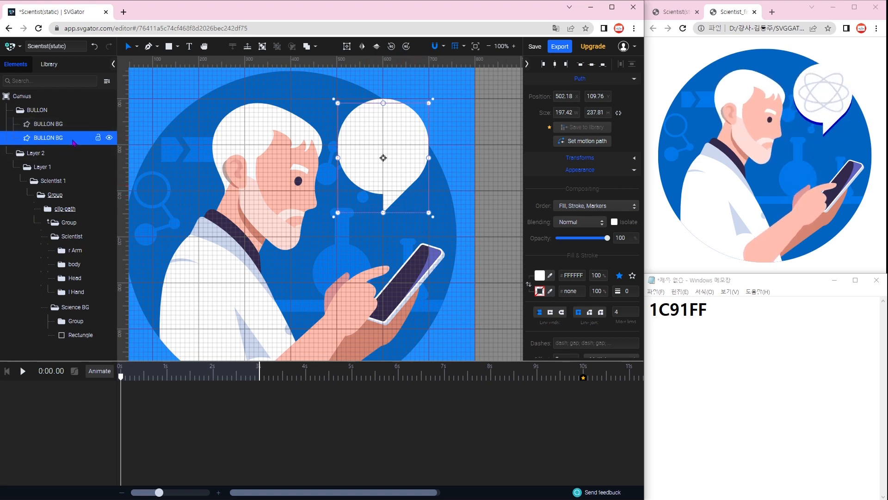
- Give the rear speech-bubble copy Multiply blending and the blue fill 0000FF to form a shadow
click(600, 223)
click(584, 253)
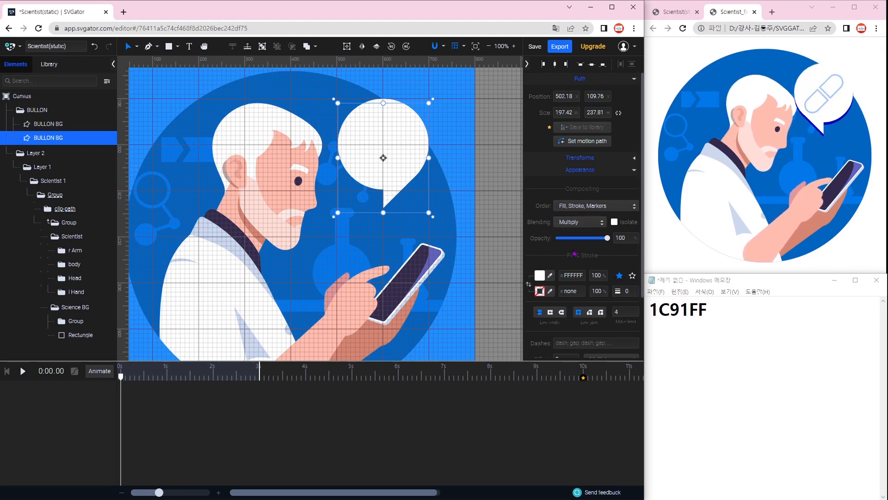
click(540, 275)
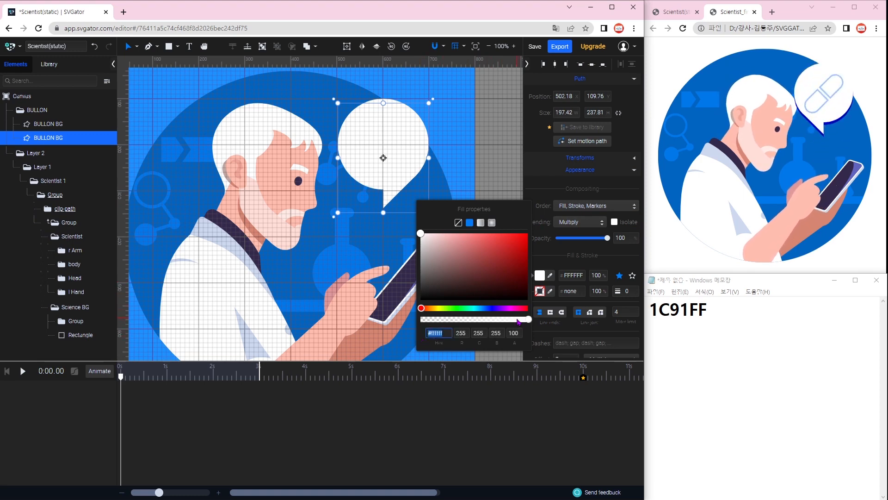
text(0000ff)
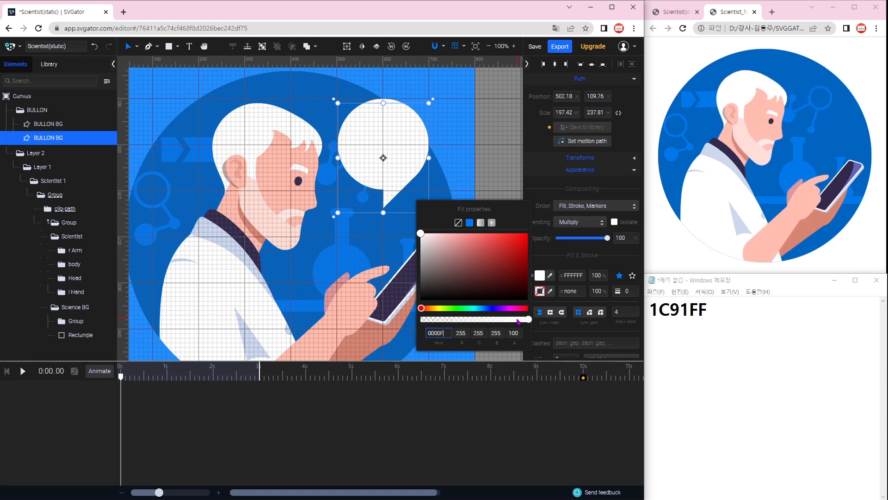
key(Return)
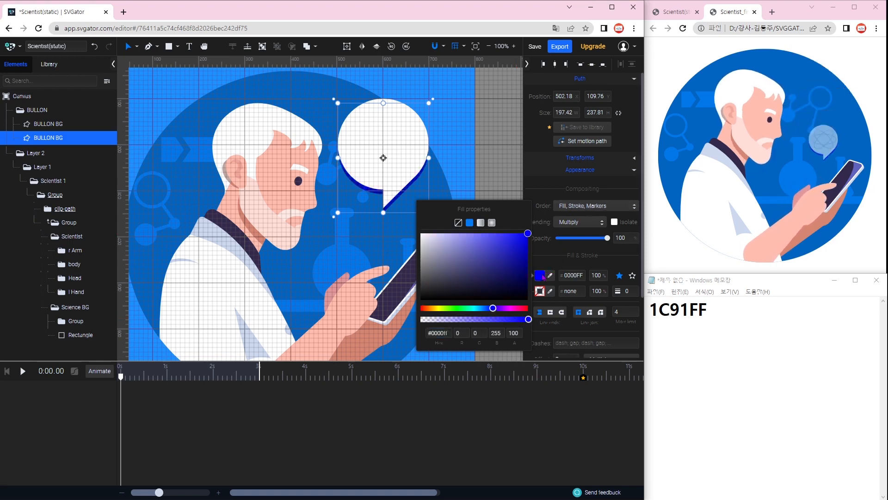
click(409, 214)
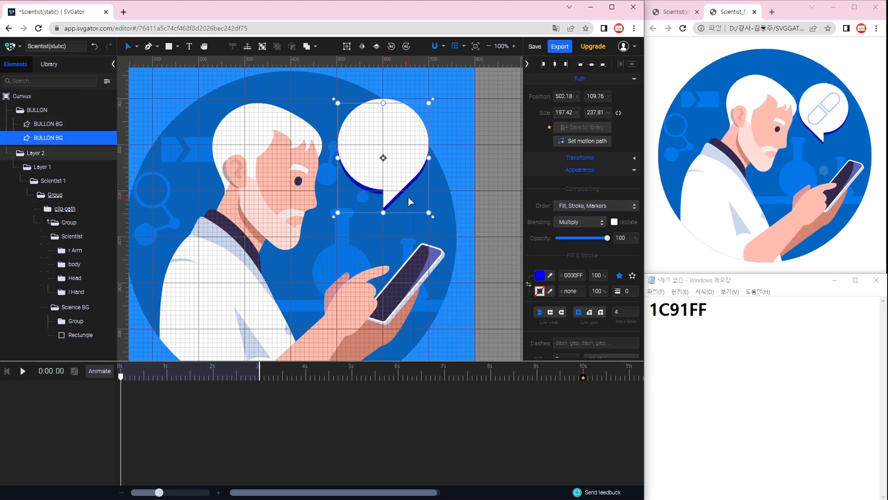
- Check the two BULLON BG paths in the element list and select their parent BULLON group
click(48, 124)
click(49, 138)
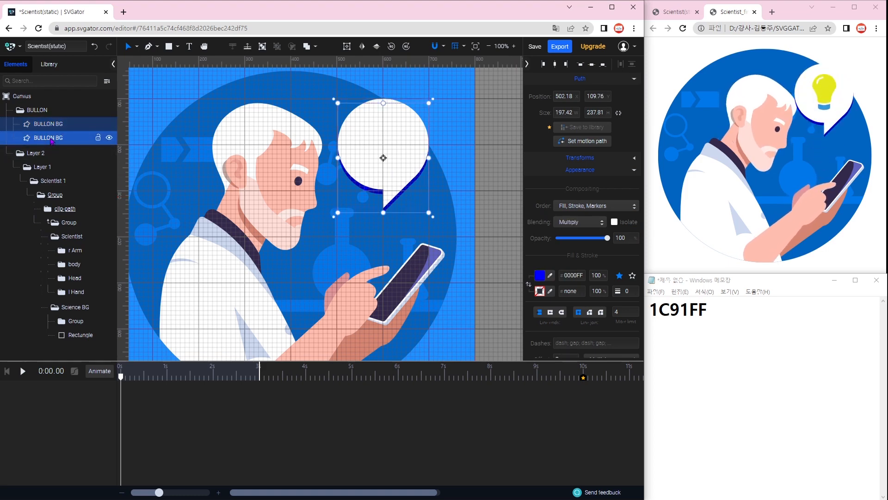
click(59, 109)
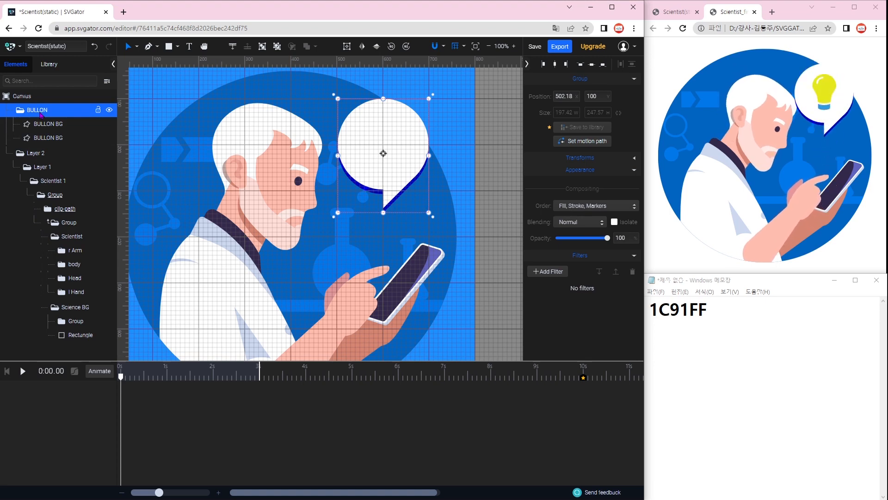
- Examine the library's Uploads section for importing assets and return to the element list
click(49, 64)
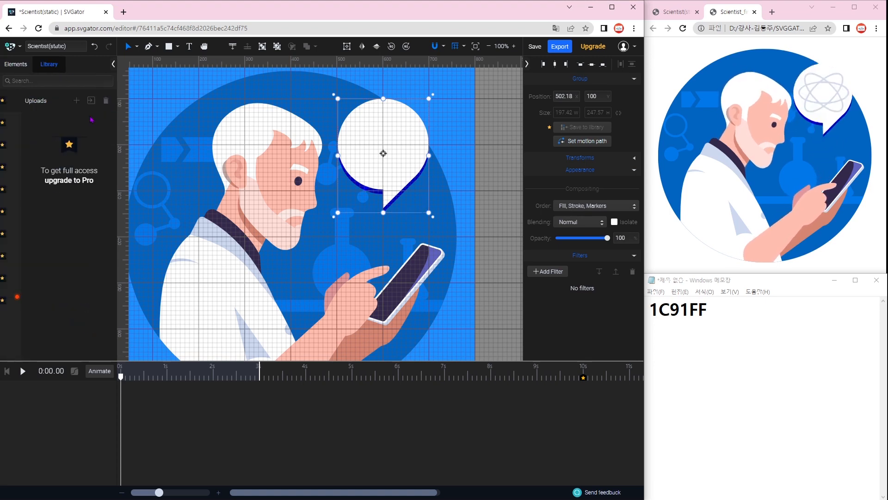
drag(179, 14, 181, 14)
key(ctrl+2)
drag(72, 93, 89, 104)
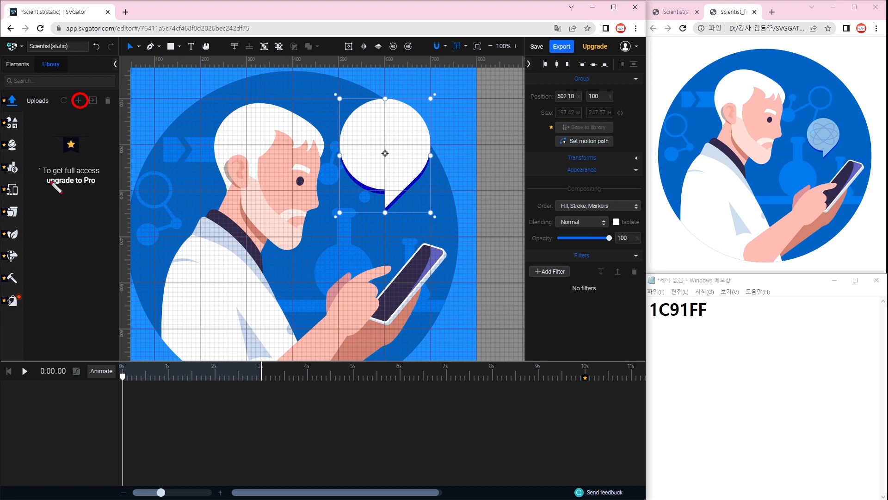
drag(112, 202, 113, 203)
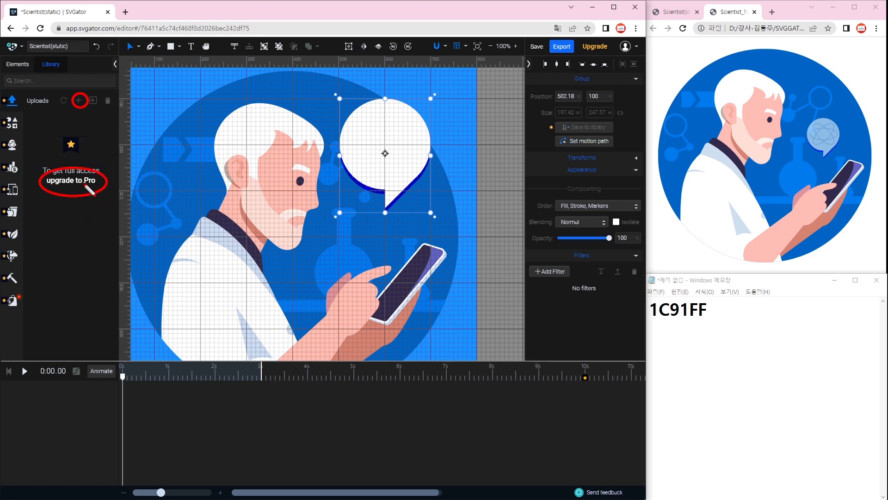
key(Escape)
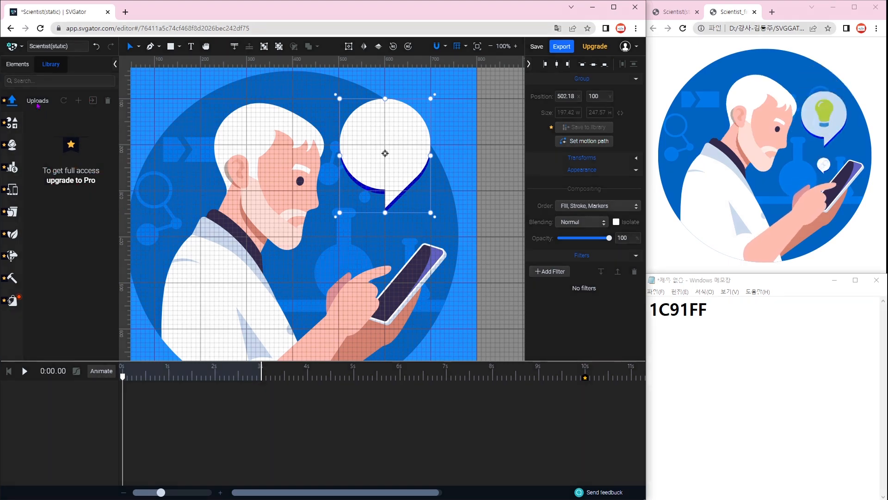
click(17, 64)
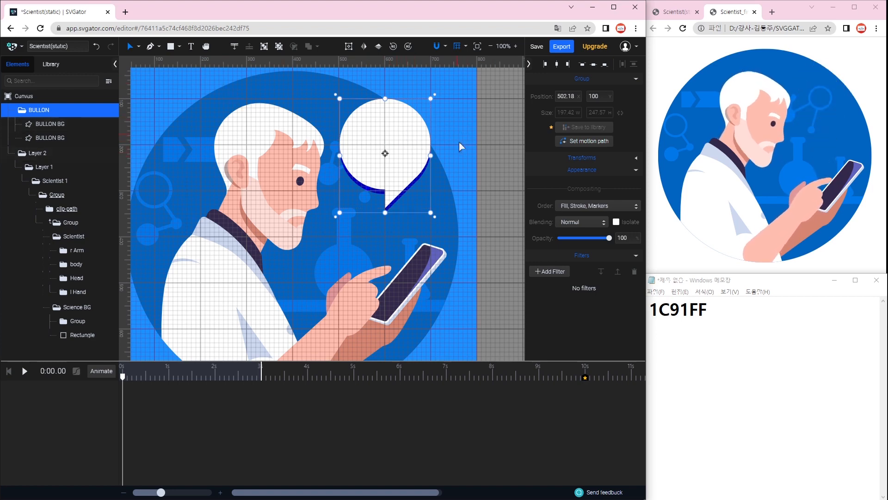
click(495, 133)
click(206, 46)
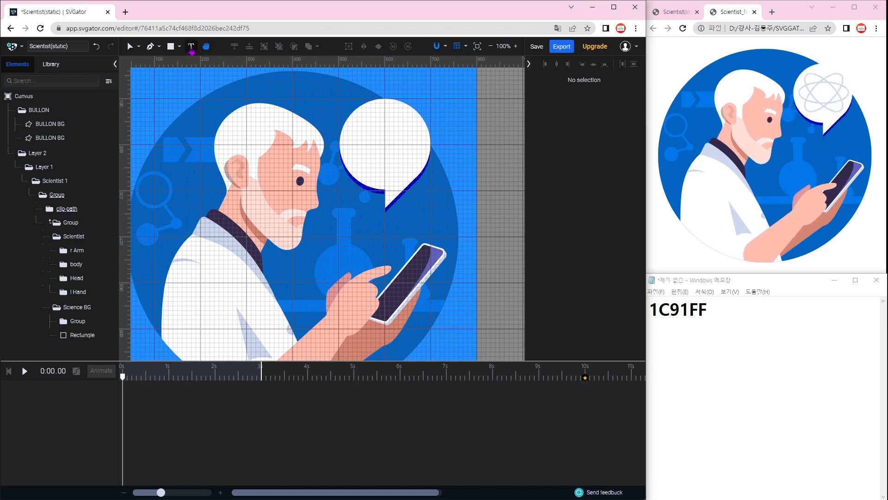
drag(478, 131, 304, 157)
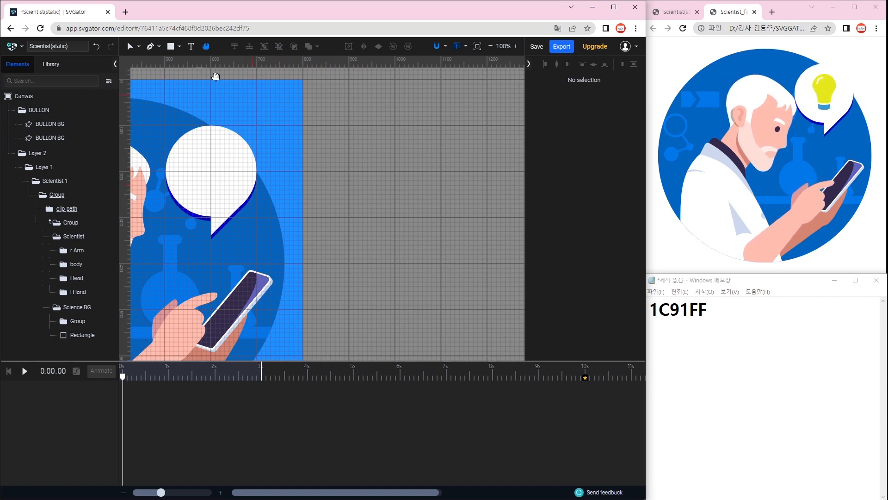
click(178, 47)
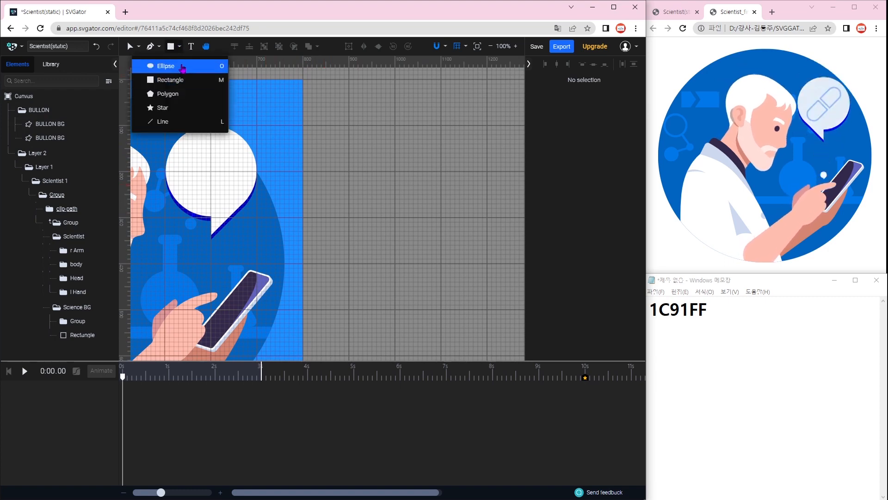
click(165, 66)
drag(323, 143, 355, 182)
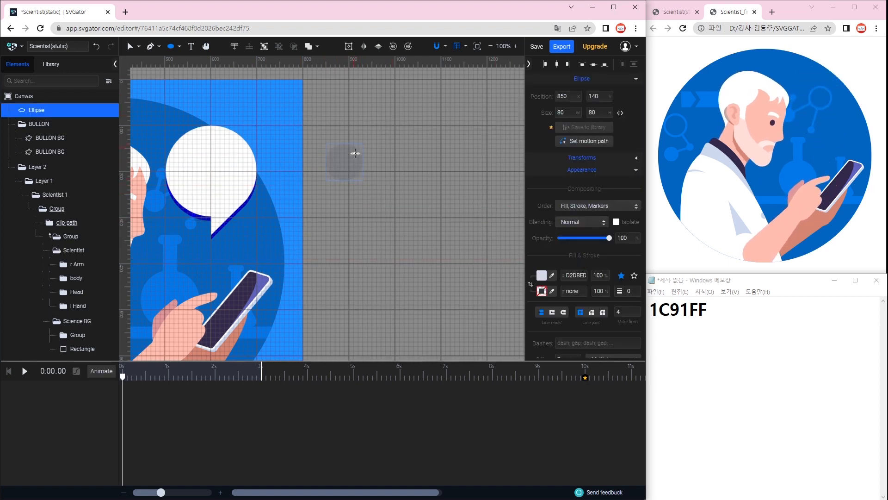
key(v)
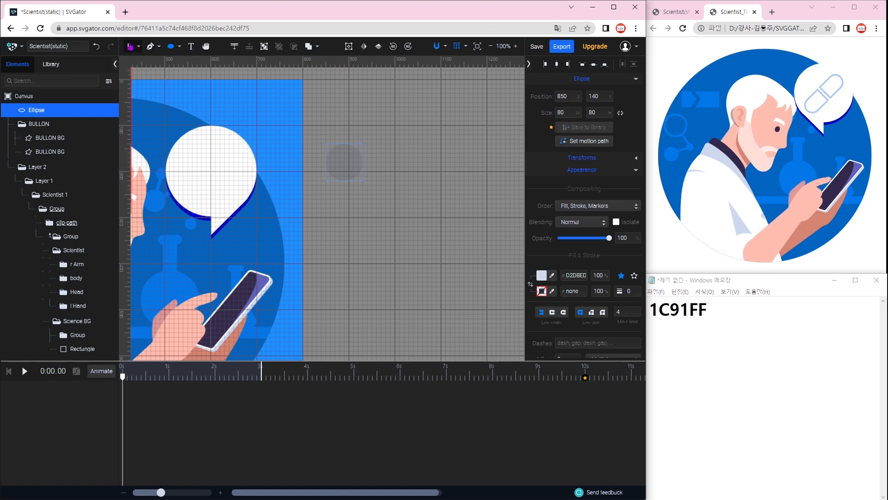
key(Delete)
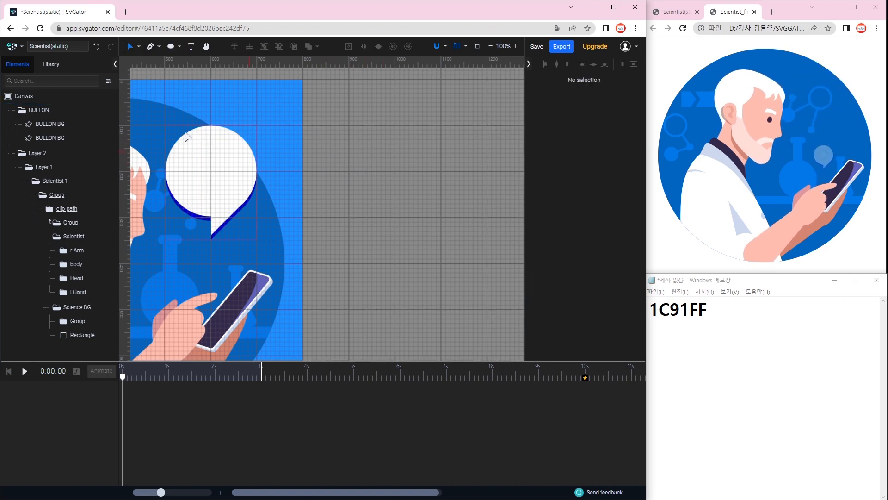
- Lock both BULLON BG paths in the element list
key(space)
drag(199, 116, 384, 127)
scroll(384, 127, up, 5)
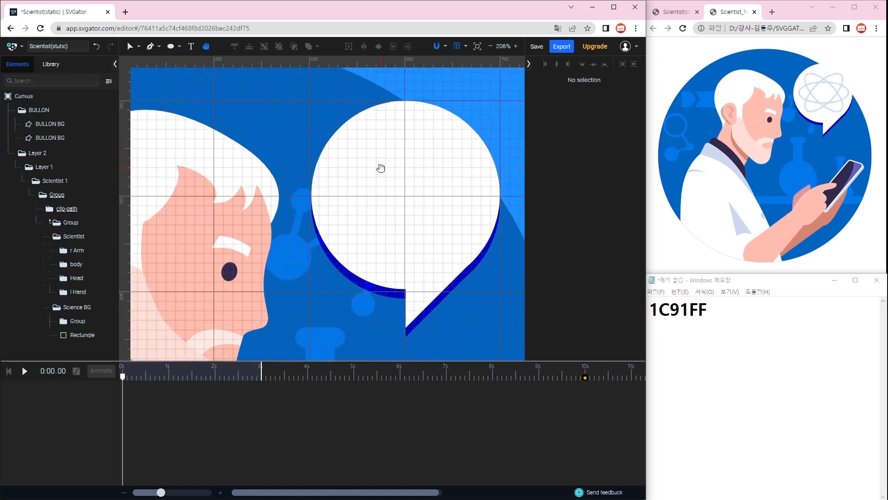
key(space)
drag(469, 164, 405, 175)
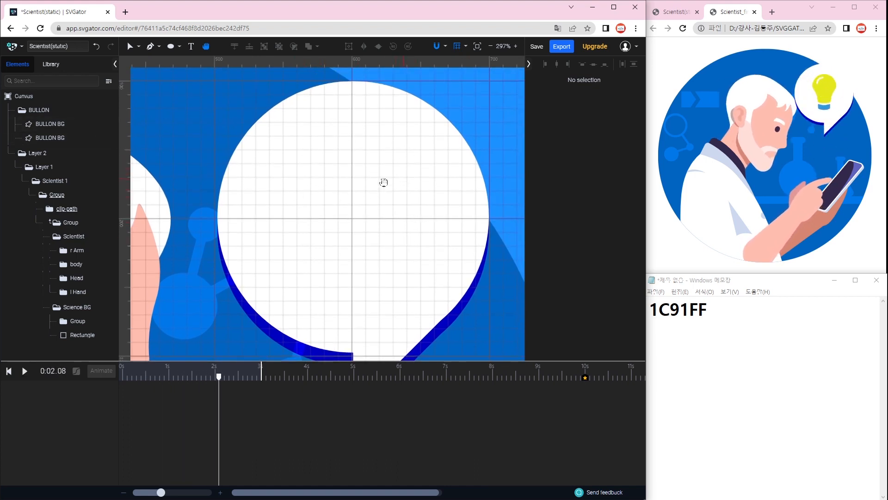
click(100, 125)
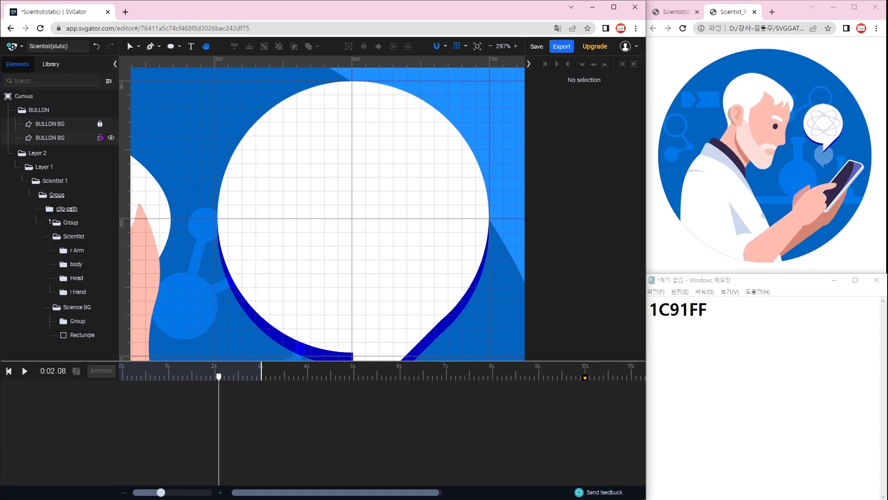
click(107, 134)
drag(110, 139, 110, 144)
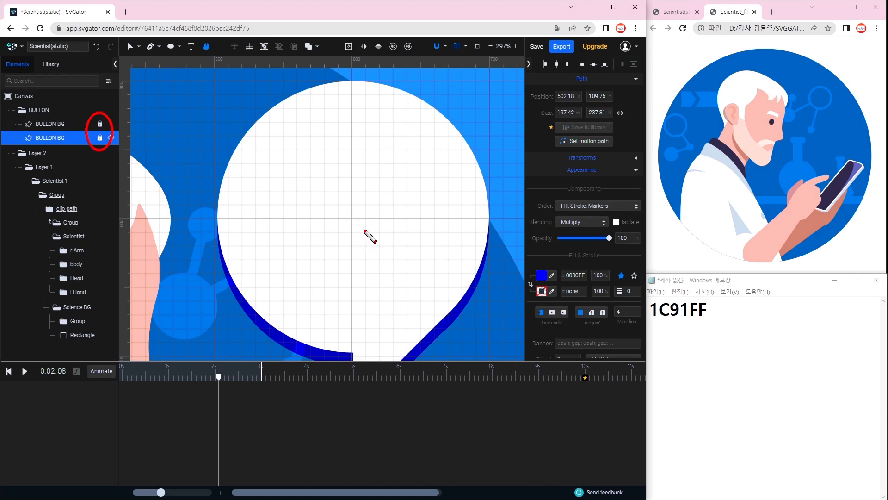
key(Escape)
- Draw a circle about 87 px wide in the upper part of the speech bubble and fill it black 000000
click(171, 47)
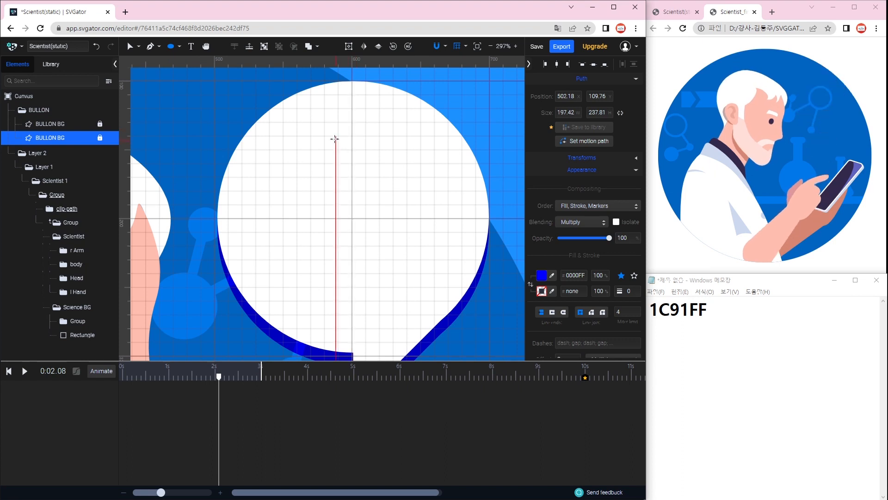
drag(295, 123, 407, 236)
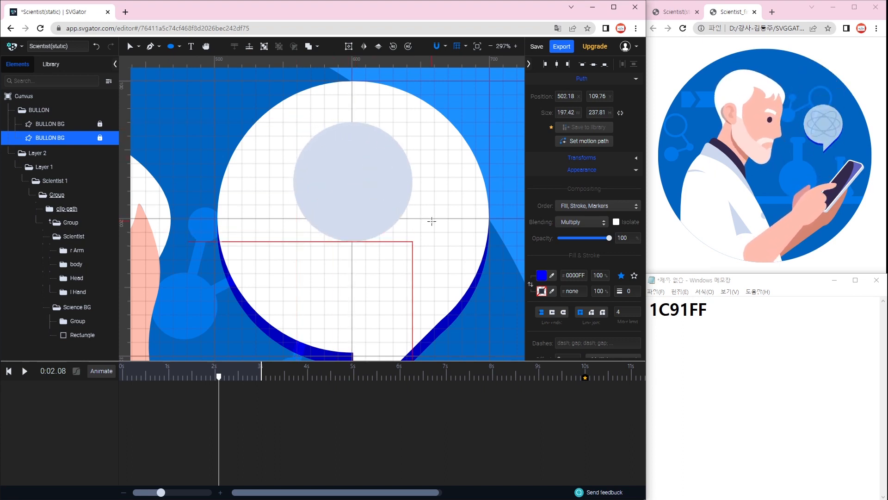
click(541, 276)
drag(461, 268, 532, 302)
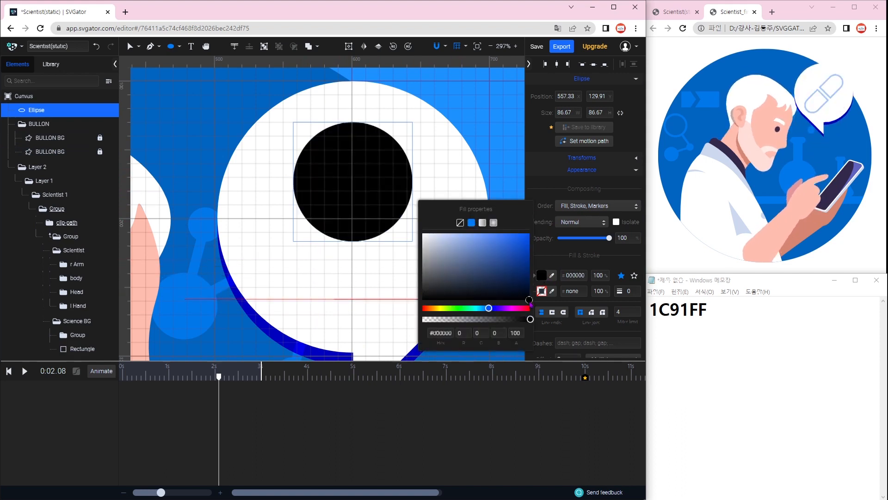
click(542, 276)
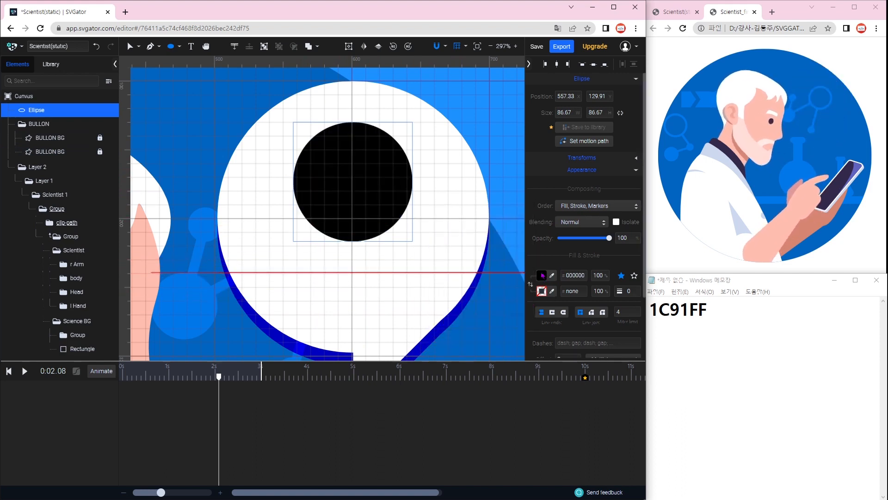
- Move the black circle to about X 556.42, Y 123.79 within the speech bubble
click(130, 46)
mouse_move(377, 159)
mouse_down()
mouse_move(375, 151)
mouse_move(410, 175)
mouse_move(389, 167)
mouse_up()
key(space)
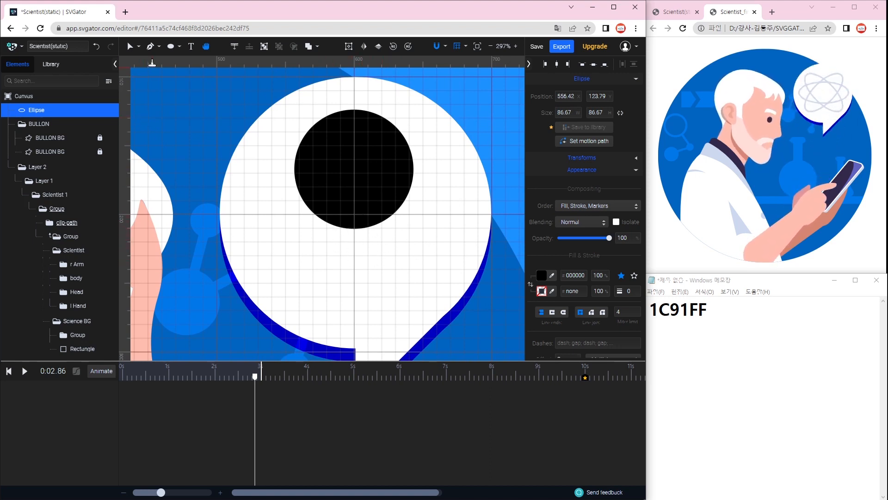
- Convert the black circle to a path and pull its bottom node straight down, making the shape about 108 px tall
click(131, 47)
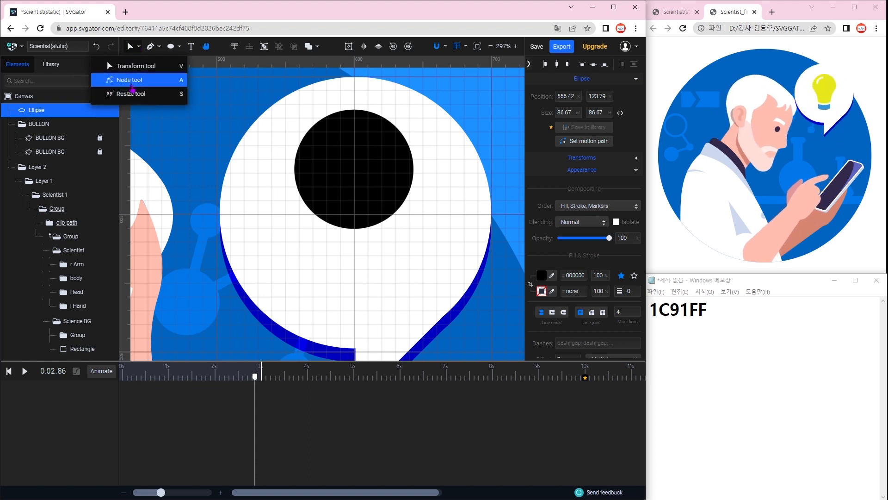
click(129, 80)
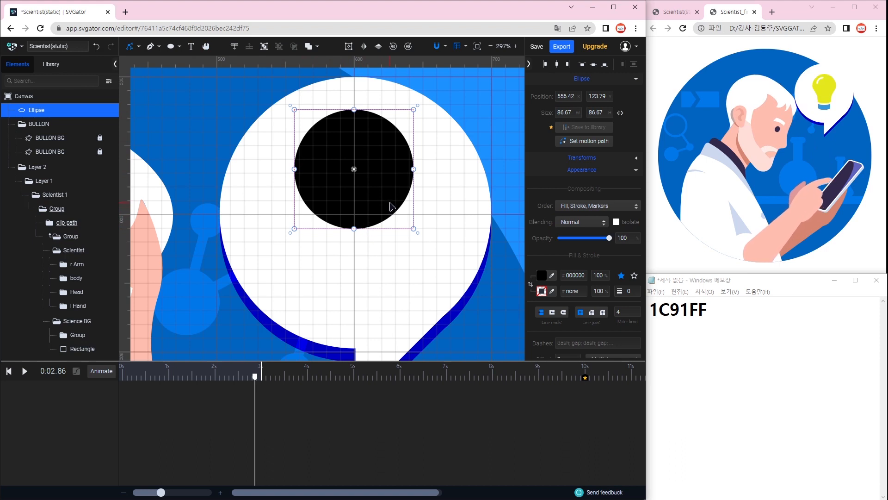
right_click(378, 192)
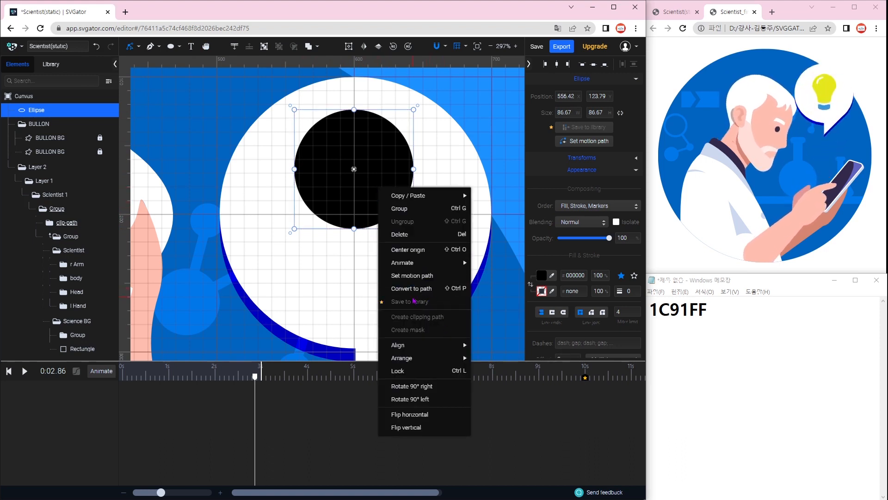
click(436, 292)
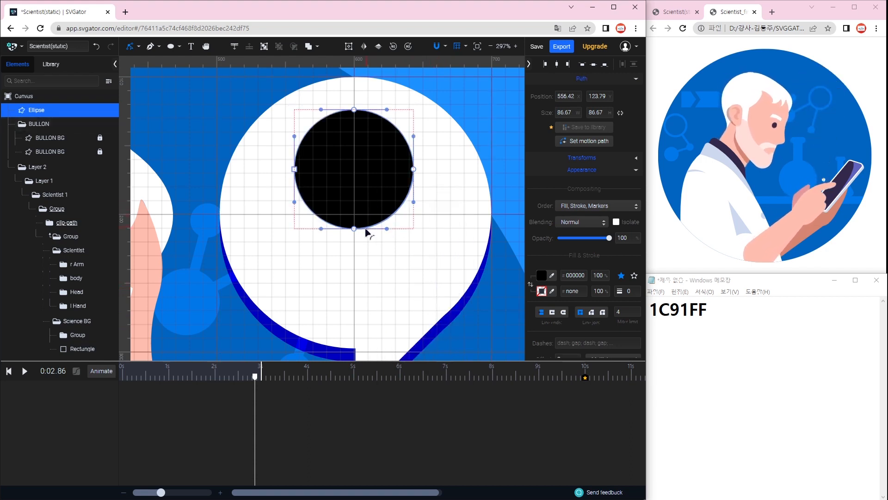
drag(354, 229, 356, 258)
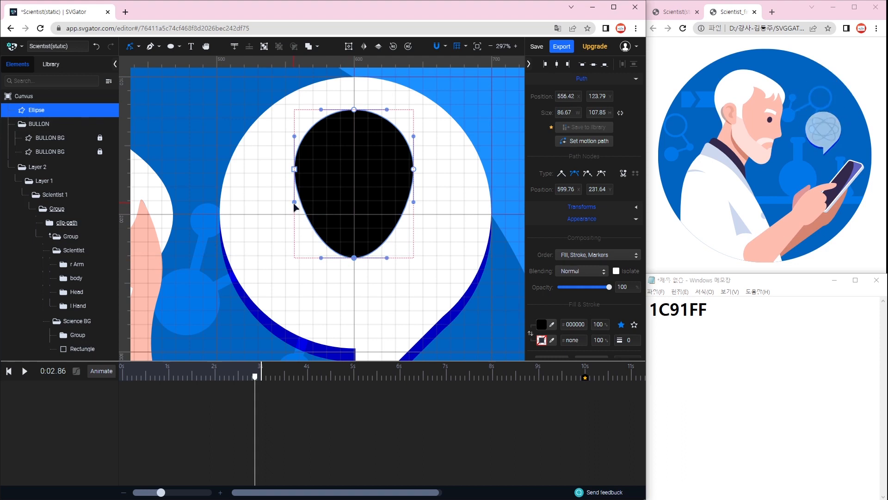
mouse_move(300, 206)
mouse_down()
mouse_move(310, 205)
mouse_move(293, 210)
mouse_up()
key(ctrl+z)
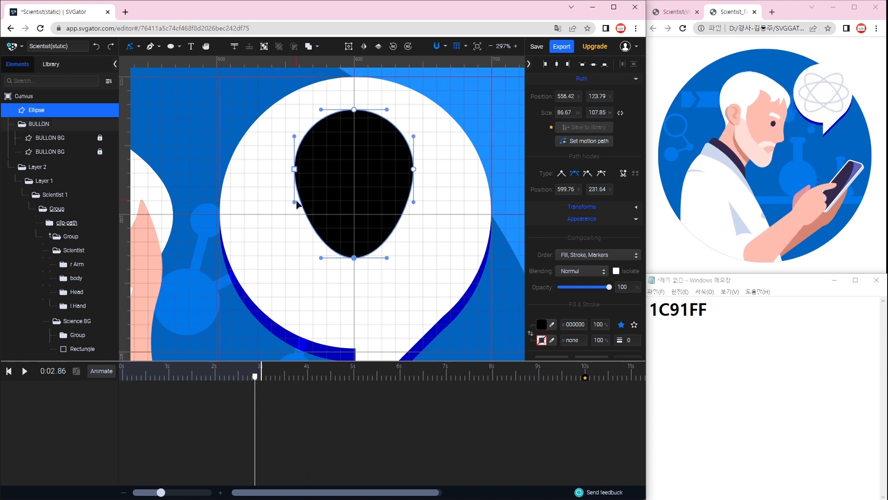
- Add a node on each lower side of the black shape, at roughly matching heights
click(152, 47)
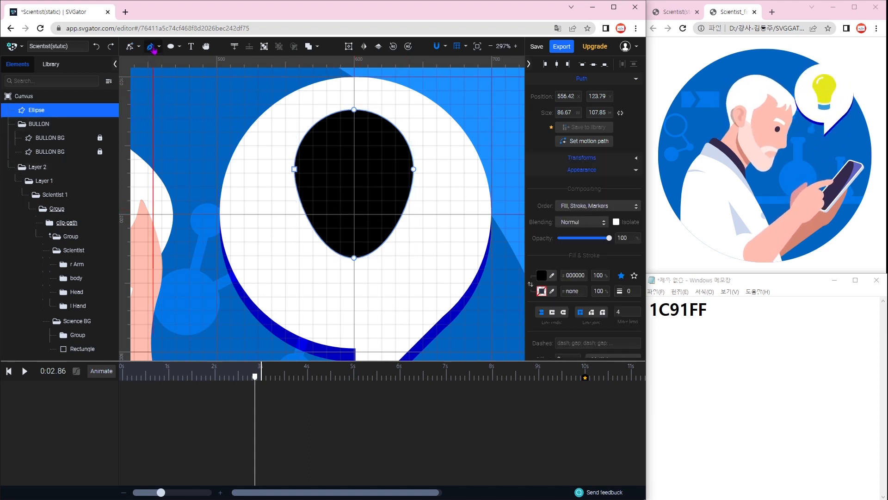
click(159, 47)
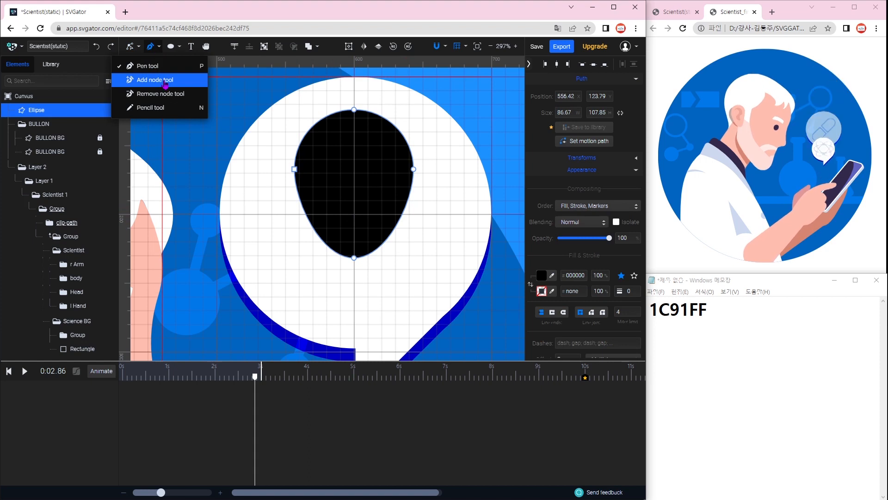
click(305, 216)
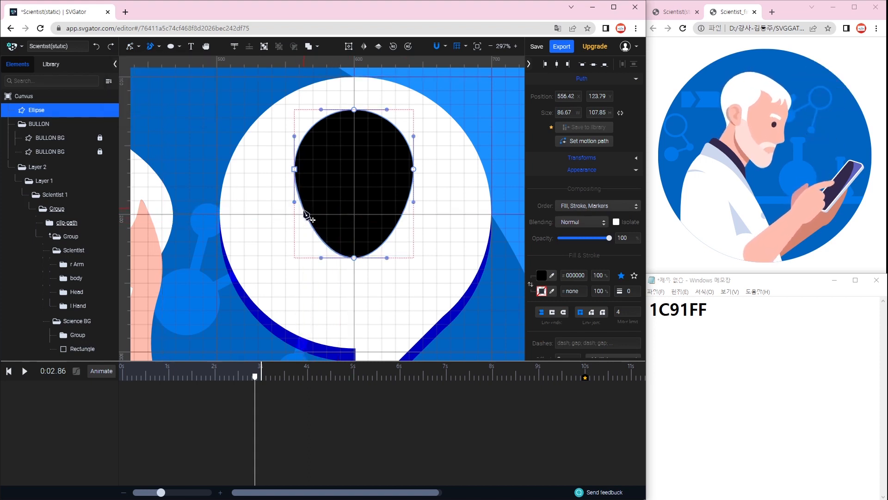
click(304, 210)
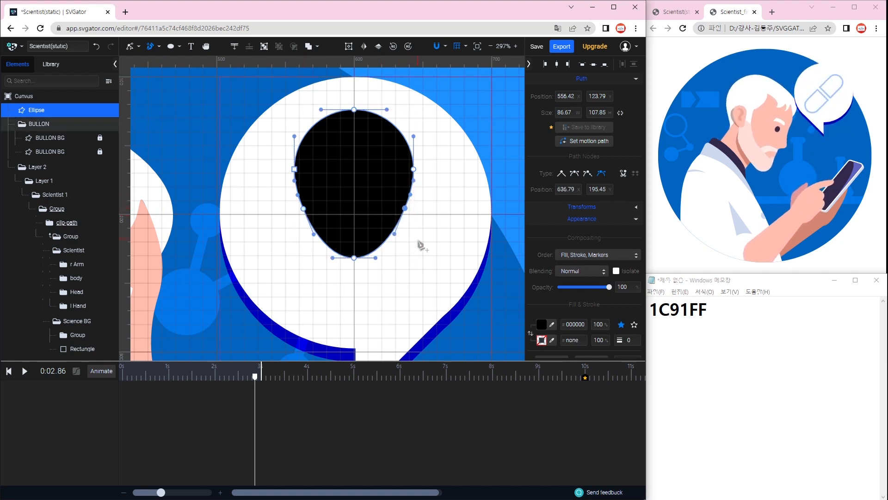
- Move the two added side nodes inward and slightly down to narrow the black shape into a symmetrical bulb neck
click(139, 49)
click(134, 79)
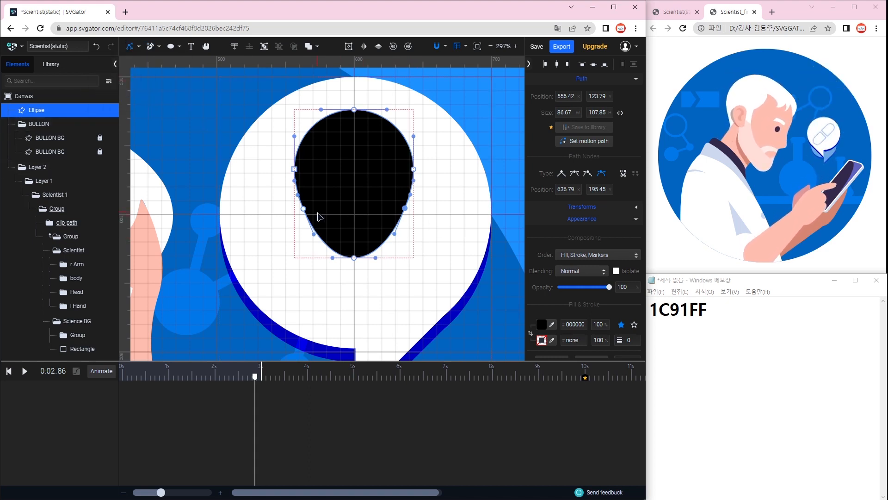
mouse_move(305, 210)
mouse_down()
mouse_move(327, 223)
mouse_move(318, 221)
mouse_up()
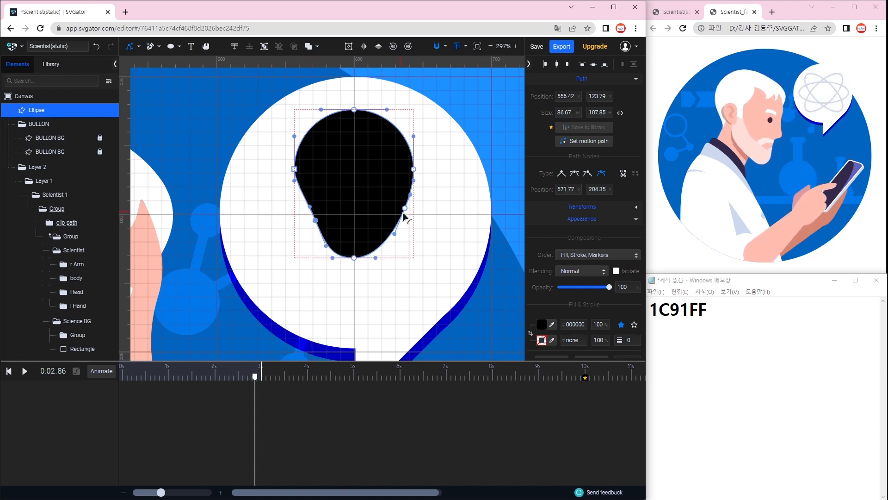
drag(404, 209, 392, 222)
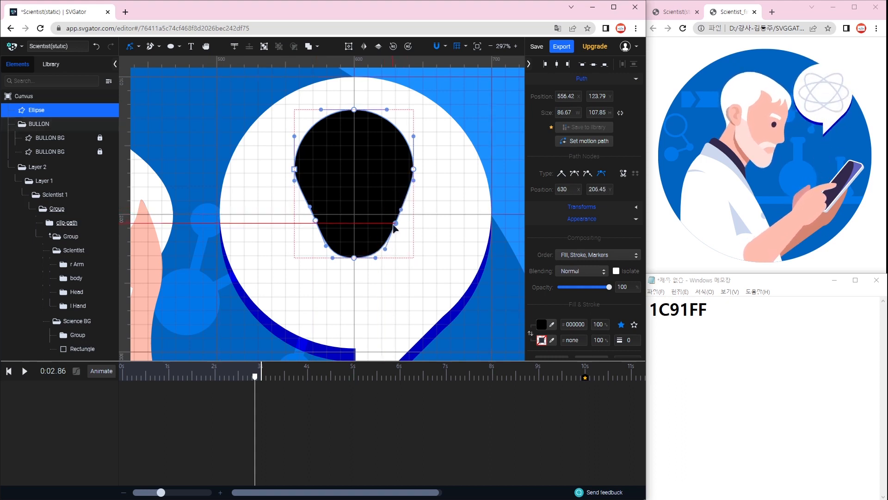
drag(394, 227, 395, 223)
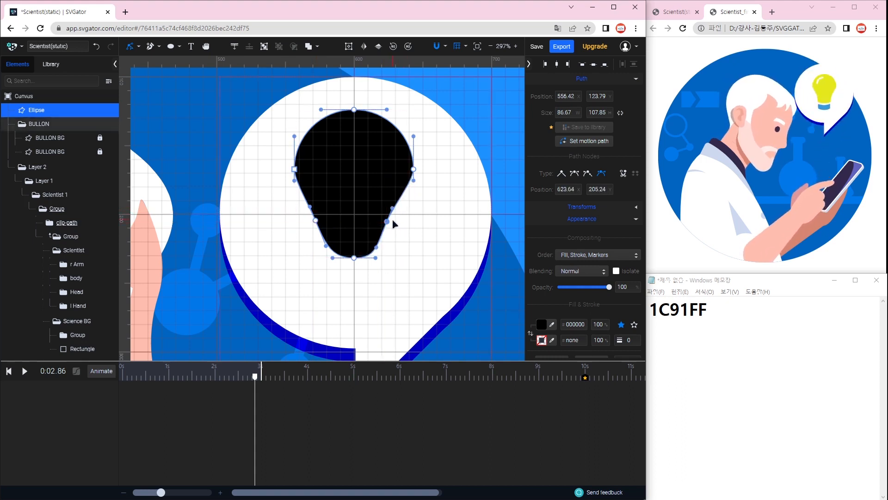
key(Right)
key(Right)
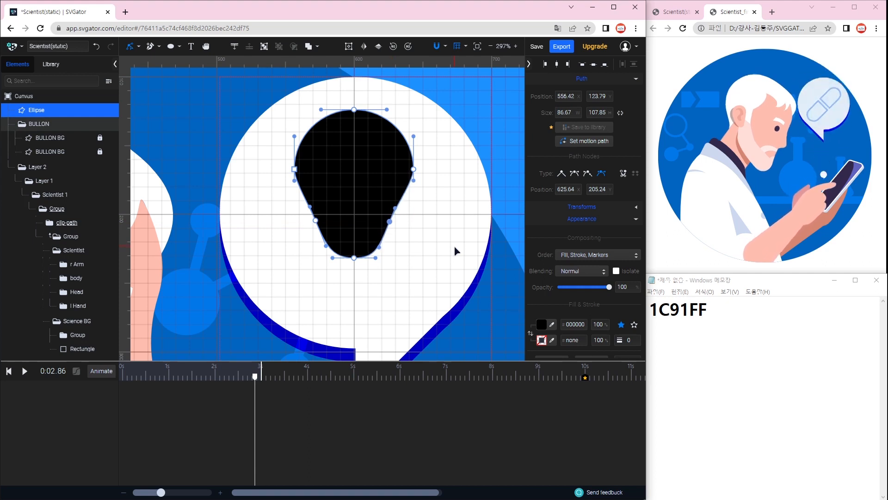
key(Left)
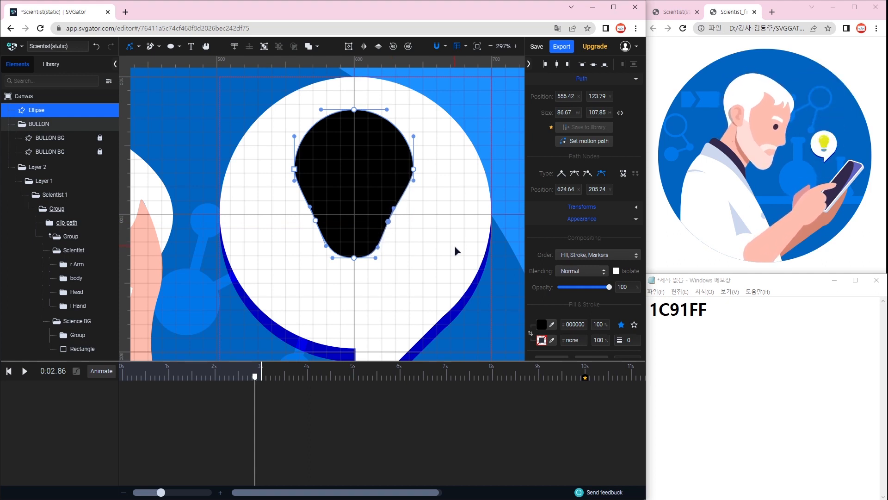
key(Right)
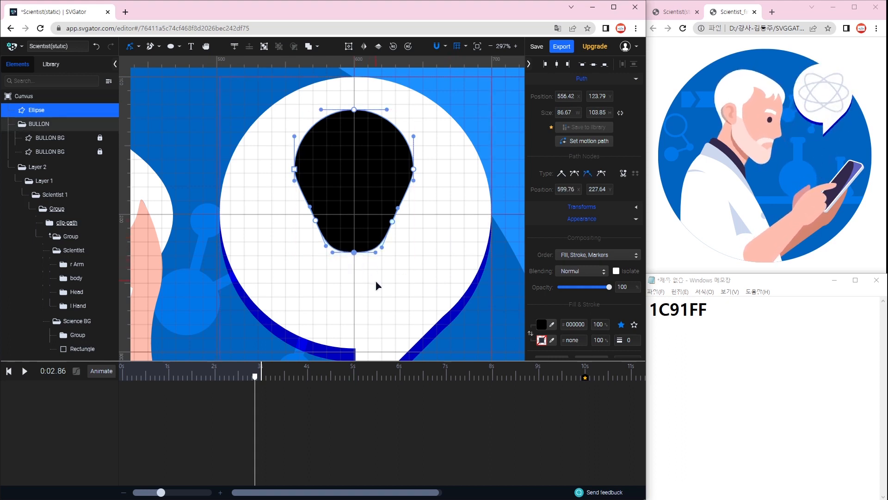
- Raise the bulb's bottom node to Y 225.64 to flatten its base, then deselect the shape
key(Down)
key(Down)
key(Down)
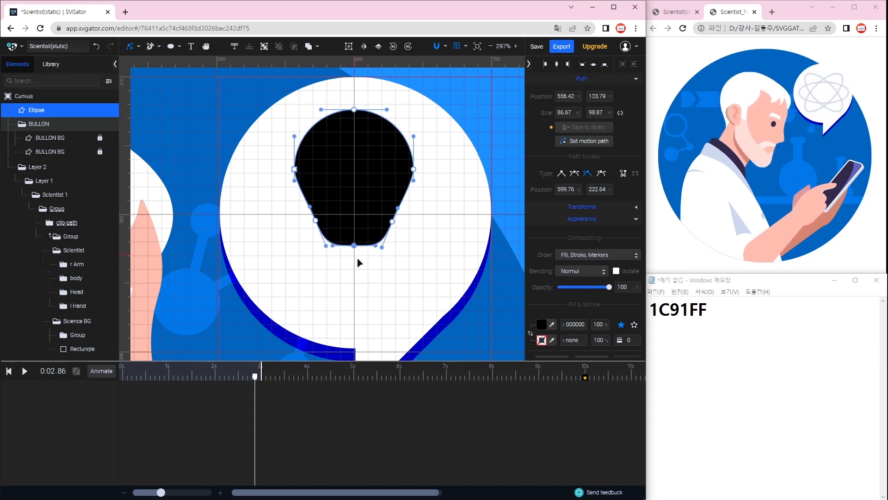
key(Down)
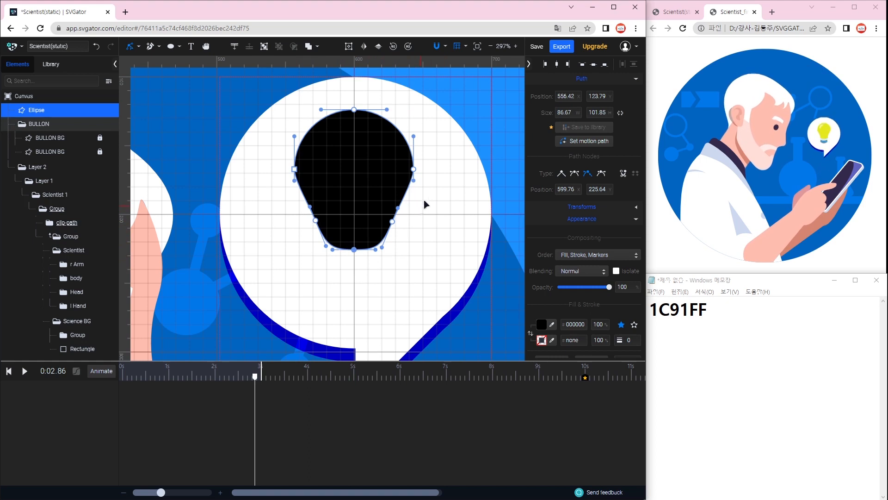
click(478, 269)
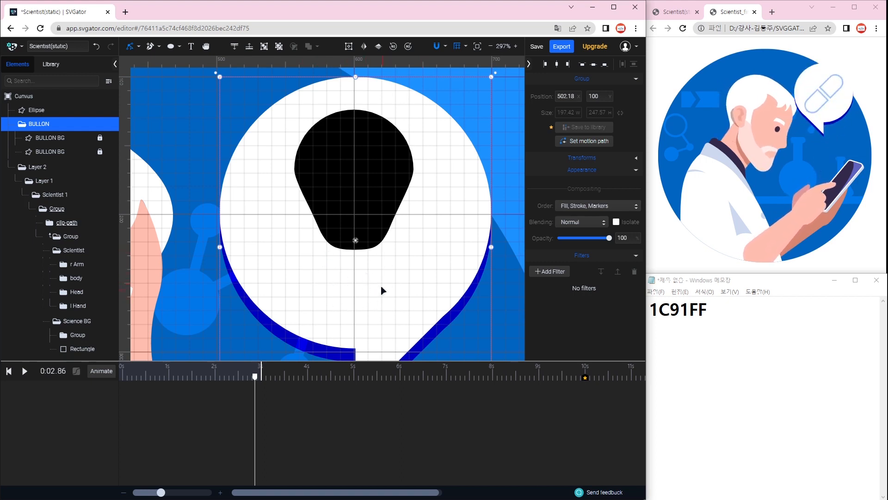
- Draw a rectangle about 43.64 by 10.39 px just below the bulb and fill it near-black 000309
click(179, 47)
click(170, 88)
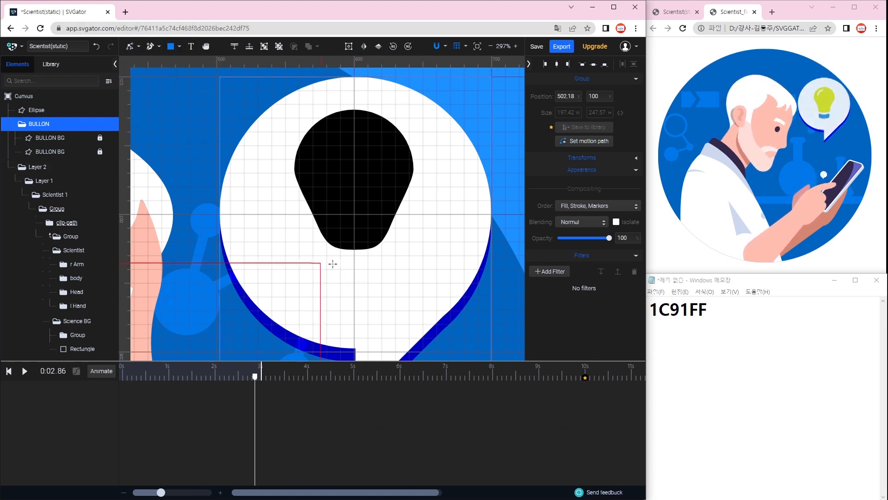
drag(327, 258, 387, 273)
click(541, 307)
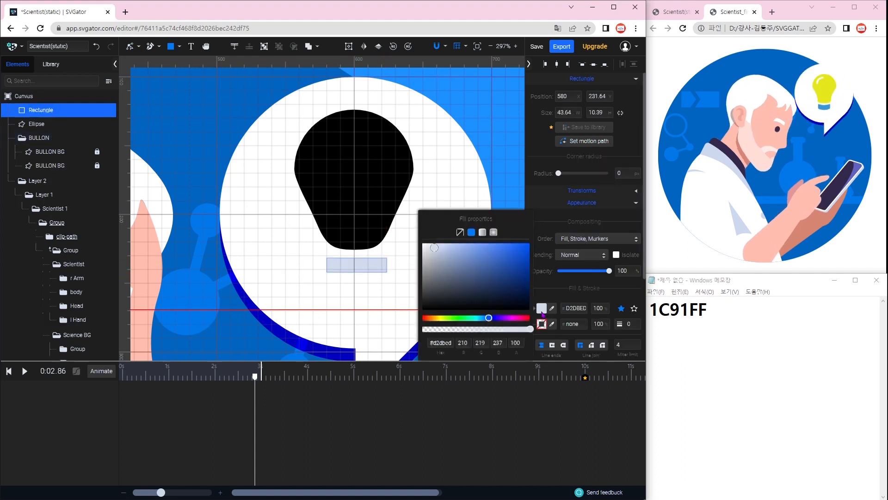
click(529, 308)
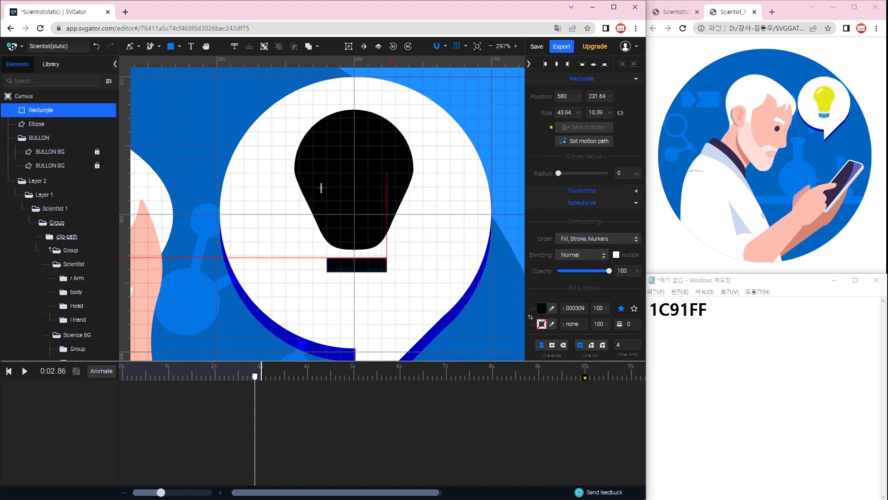
- Draw an ellipse about 43.64 by 14.14 px directly beneath the rectangle, matching its width
click(180, 47)
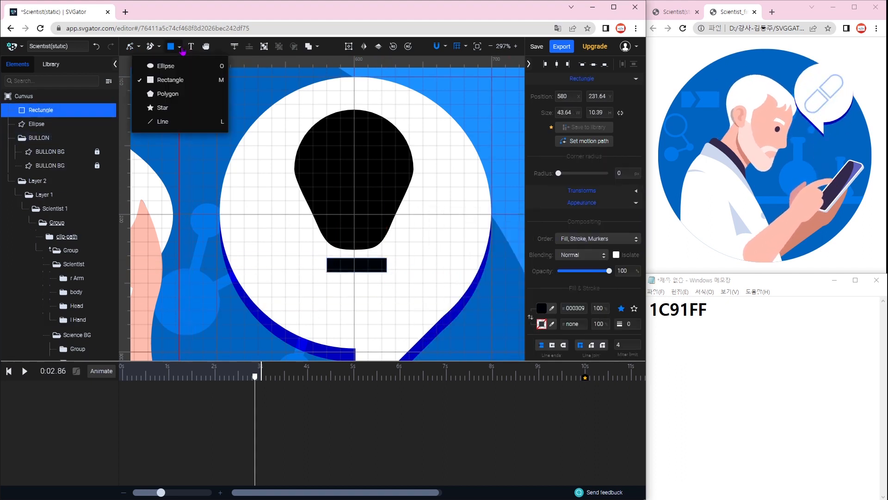
click(169, 69)
drag(327, 273, 387, 292)
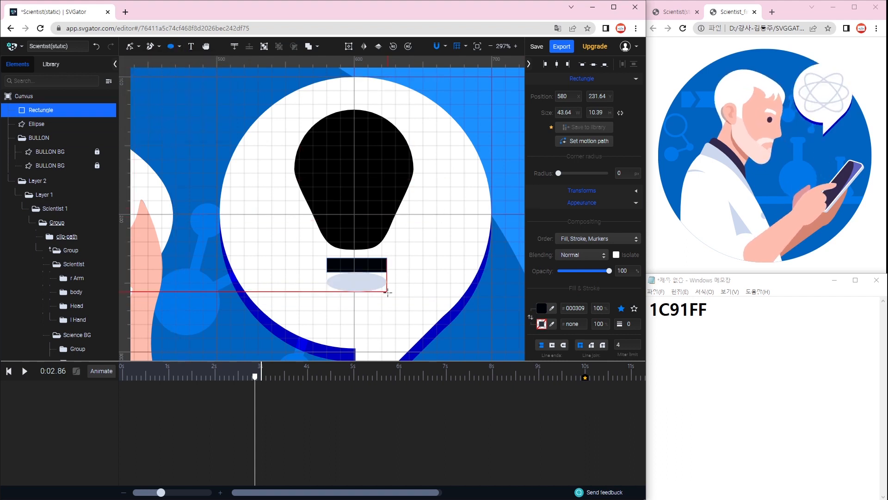
key(v)
scroll(362, 262, up, 6)
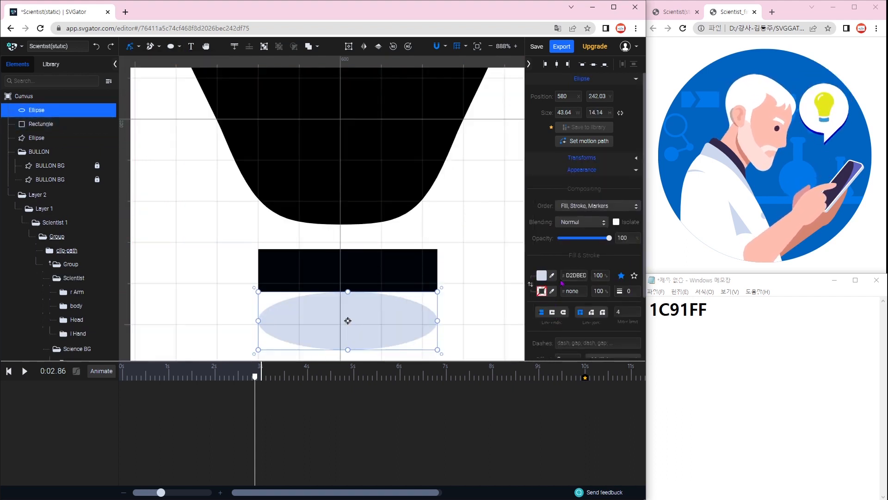
- Fill the ellipse beneath the rectangle with black 000000
click(542, 275)
click(516, 293)
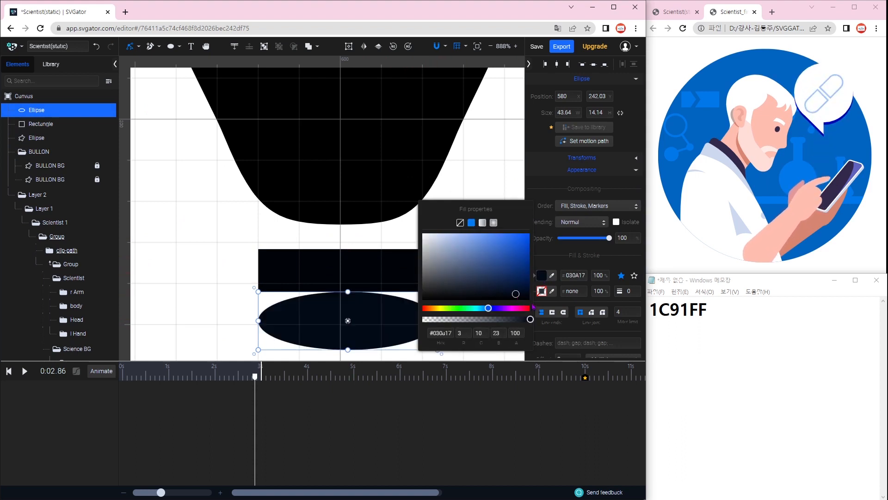
click(528, 300)
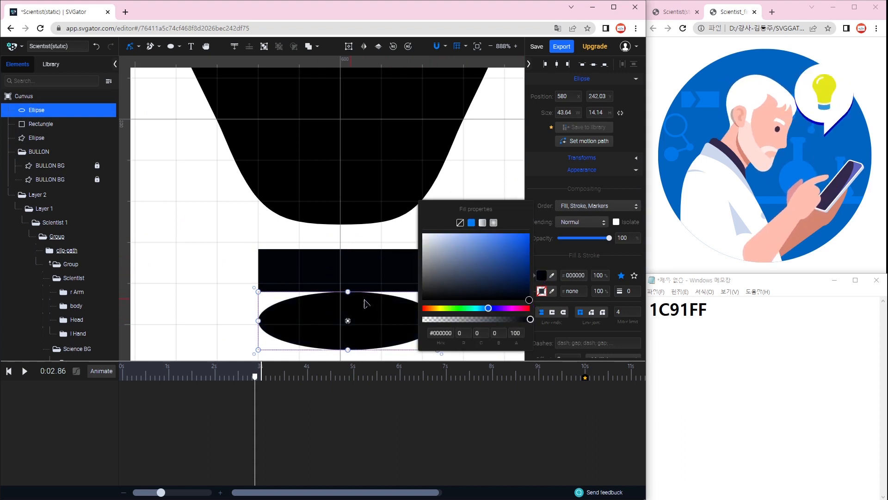
click(499, 189)
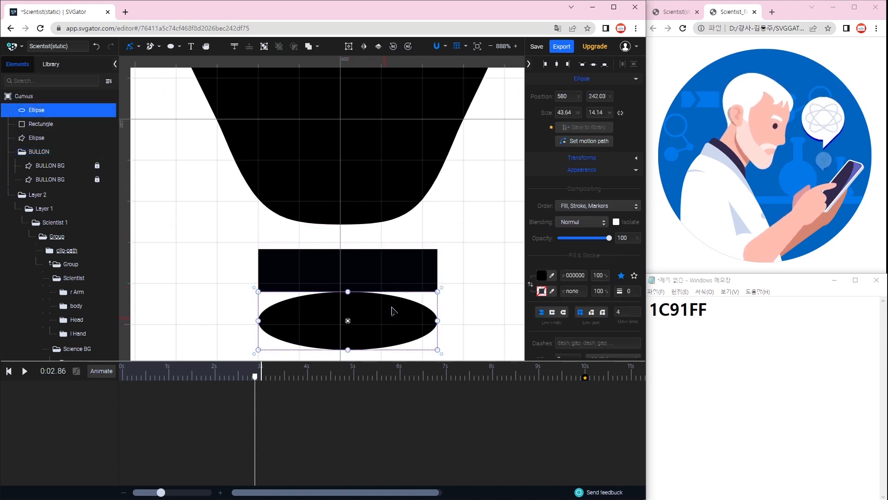
- Duplicate the black ellipse straight up to Y 214.58, over the bulb's base, and fill the copy red DA1313
drag(383, 326, 387, 217)
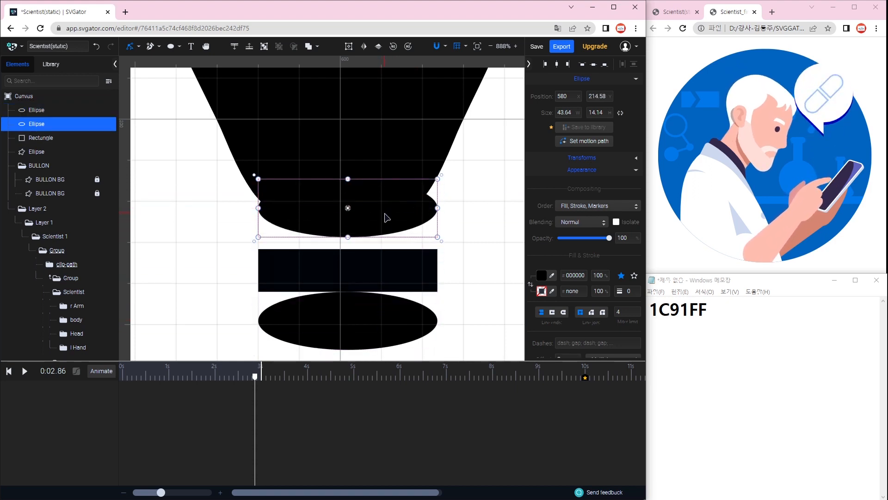
click(540, 276)
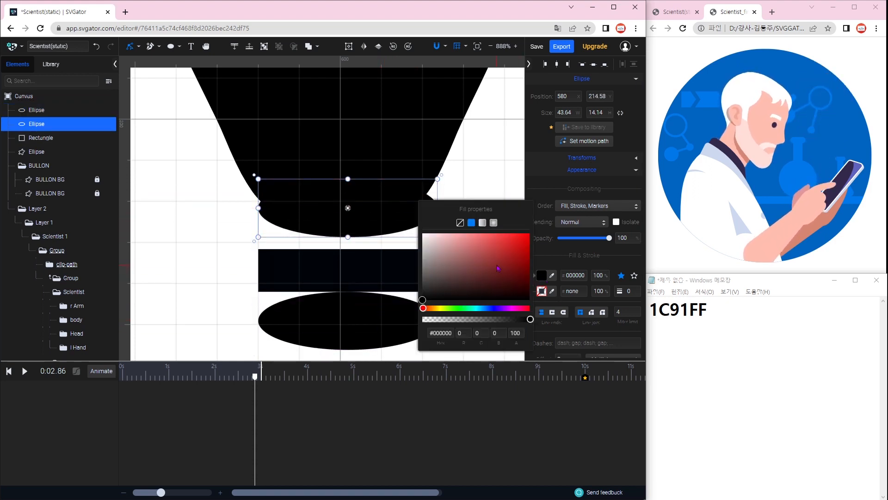
click(521, 243)
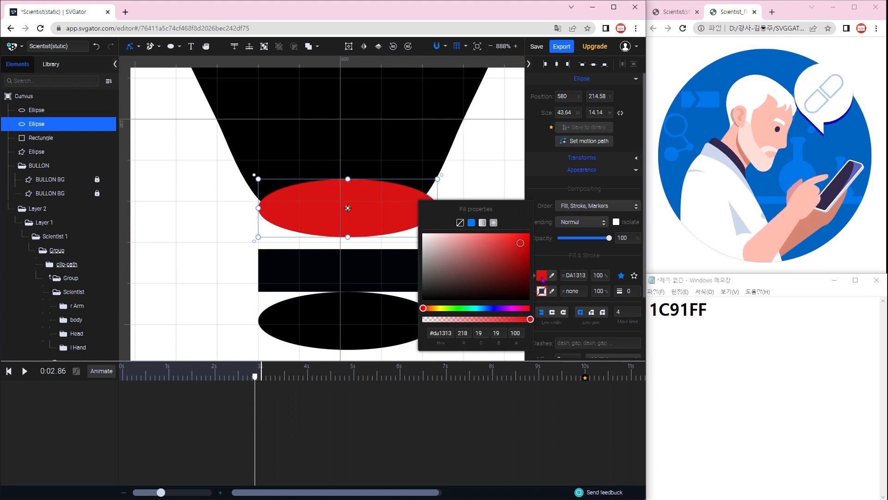
- Move the black ellipse up to Y 234.54 so it overlaps the rectangle and rounds its lower edge
click(396, 318)
shift+click(398, 275)
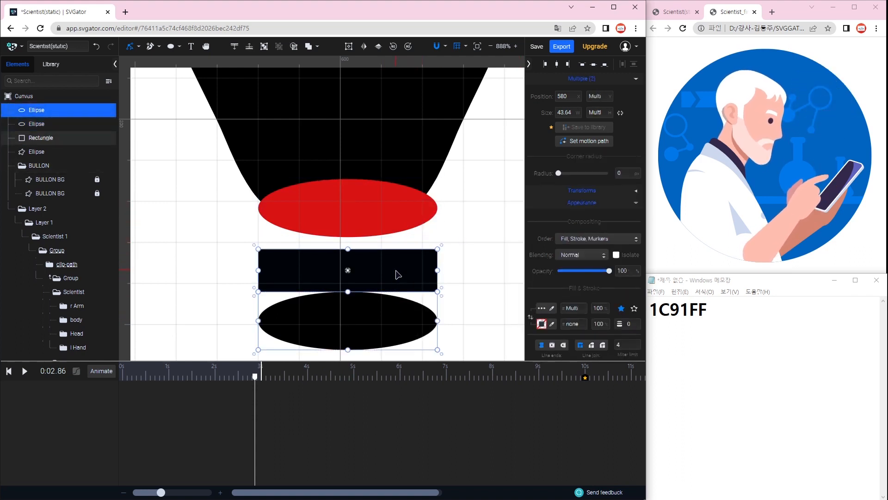
click(371, 318)
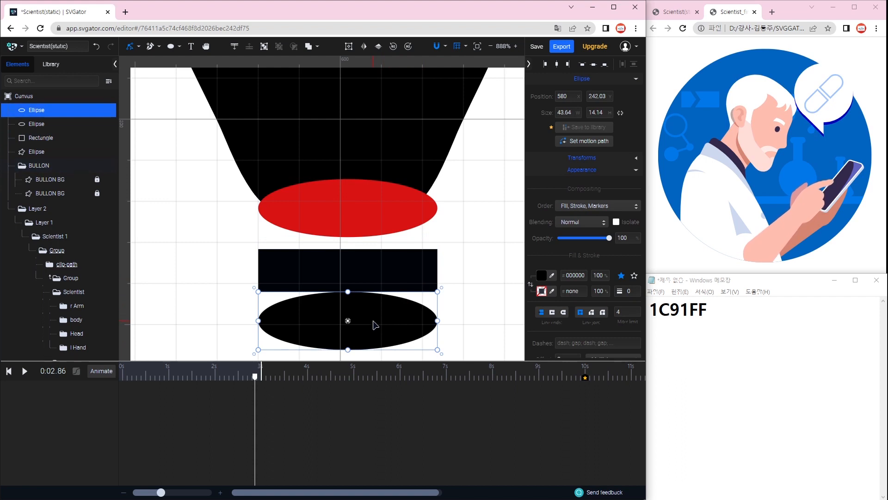
drag(375, 324, 371, 293)
click(481, 327)
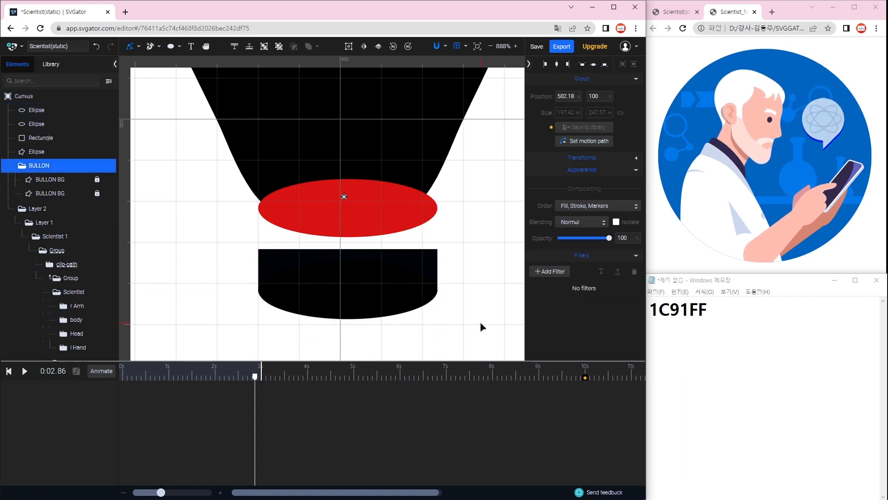
click(437, 317)
key(Down)
key(Down)
click(453, 309)
click(410, 305)
key(Up)
key(Up)
click(486, 341)
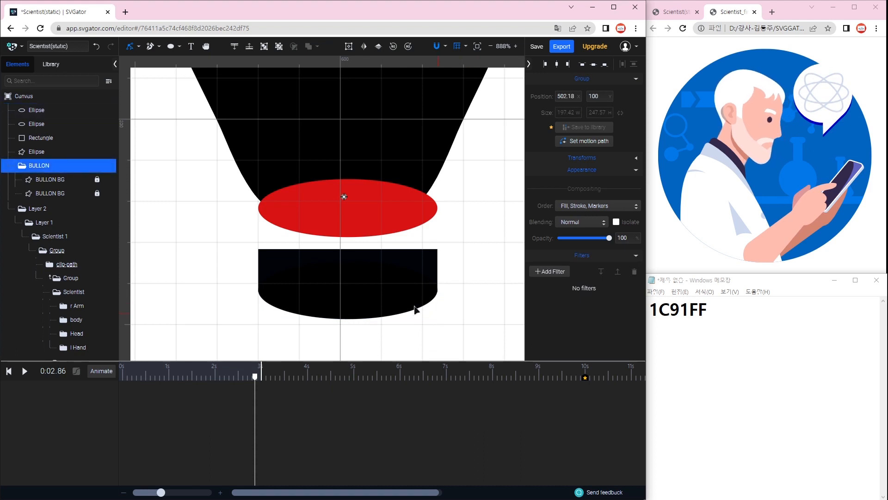
- Unite the black ellipse and the rectangle into a single path
click(402, 295)
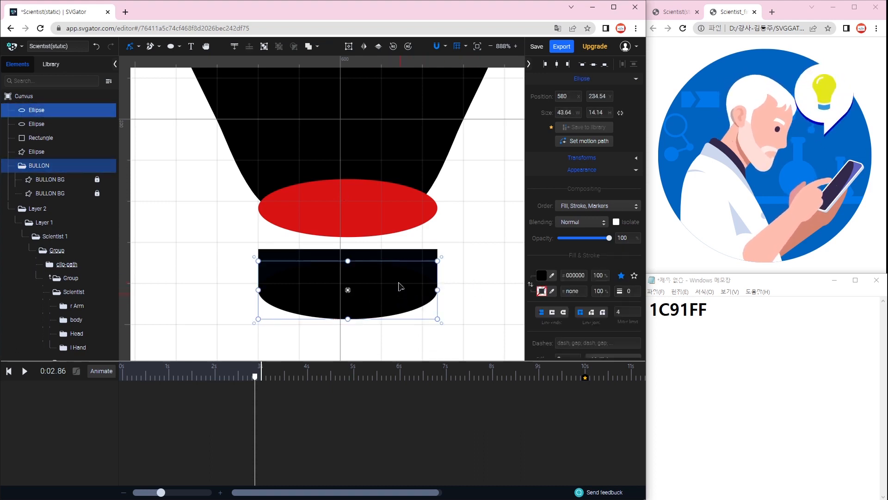
shift+click(400, 258)
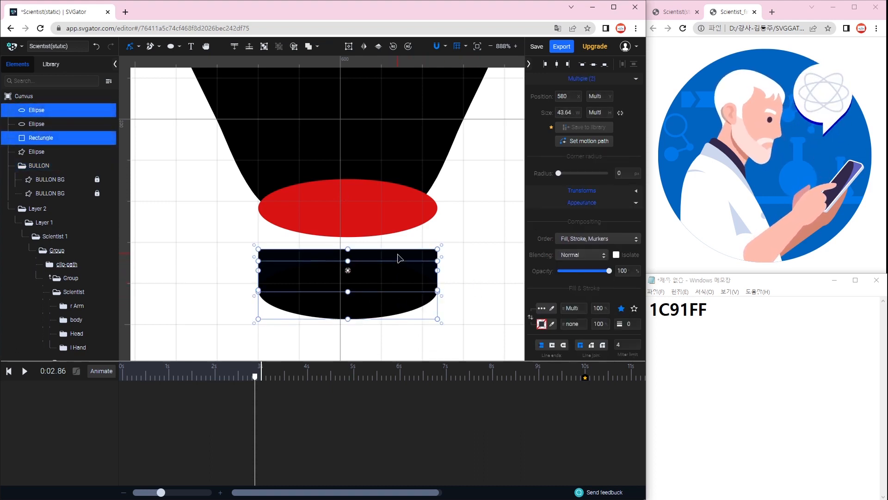
click(385, 309)
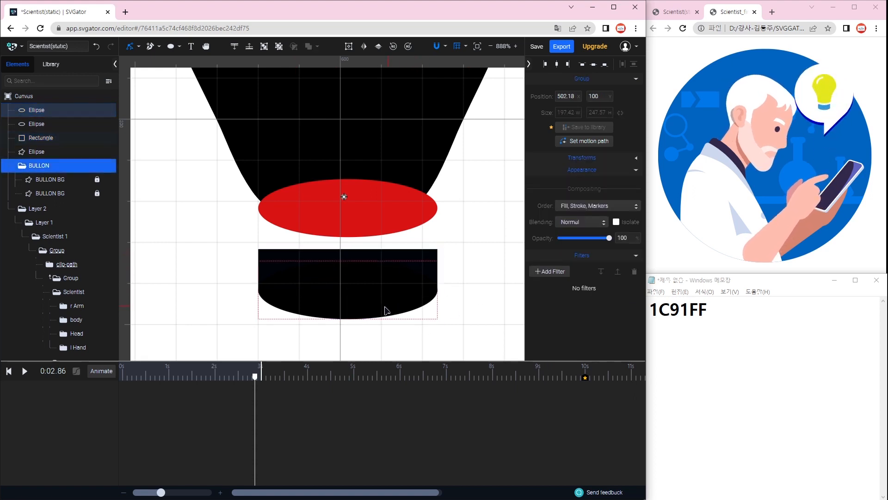
shift+click(404, 258)
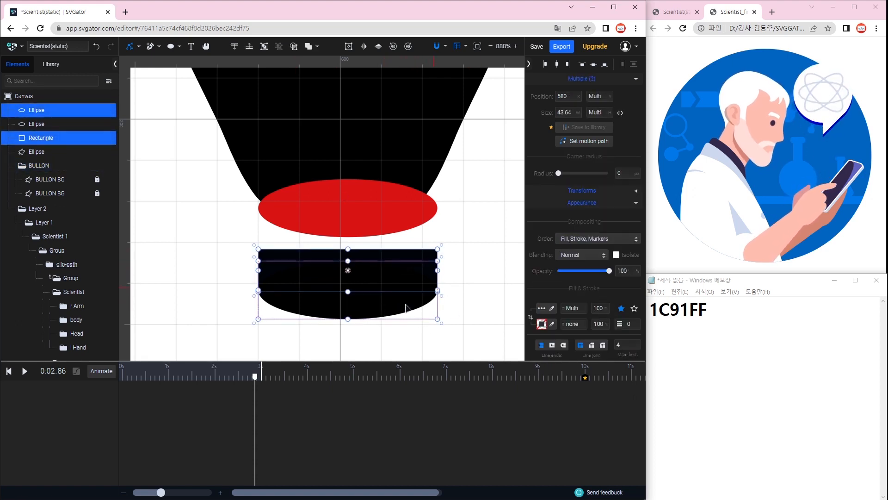
click(309, 46)
click(457, 259)
click(399, 265)
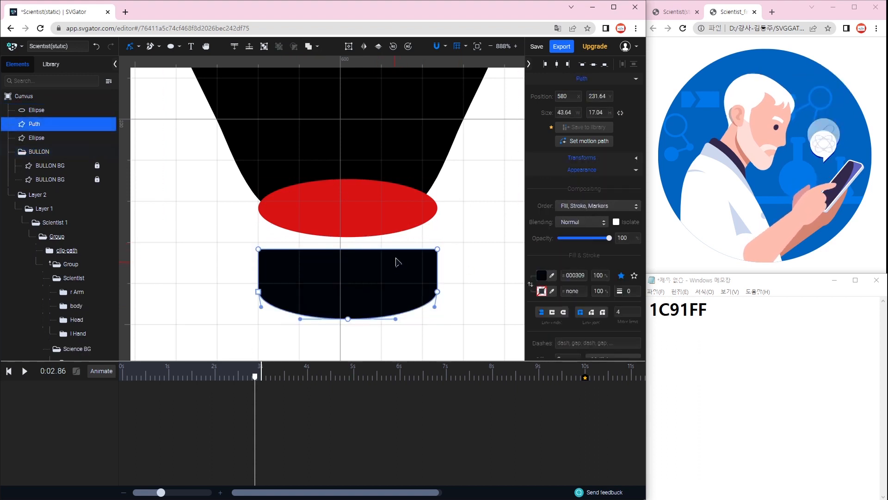
- Move the red ellipse down to Y 224.57 so its centre sits on the united base path's upper edge
click(382, 202)
drag(383, 213, 384, 254)
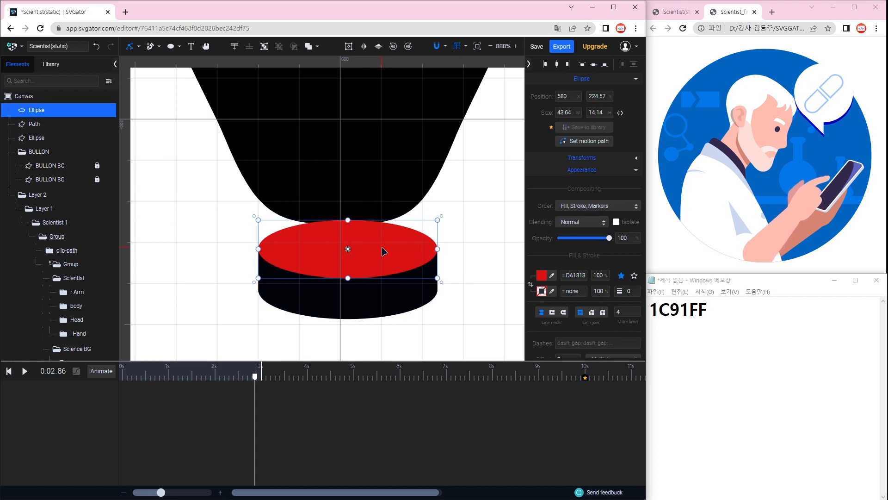
click(480, 261)
- Subtract the red ellipse from the base path to leave a curved band below the bulb
click(394, 292)
shift+click(403, 251)
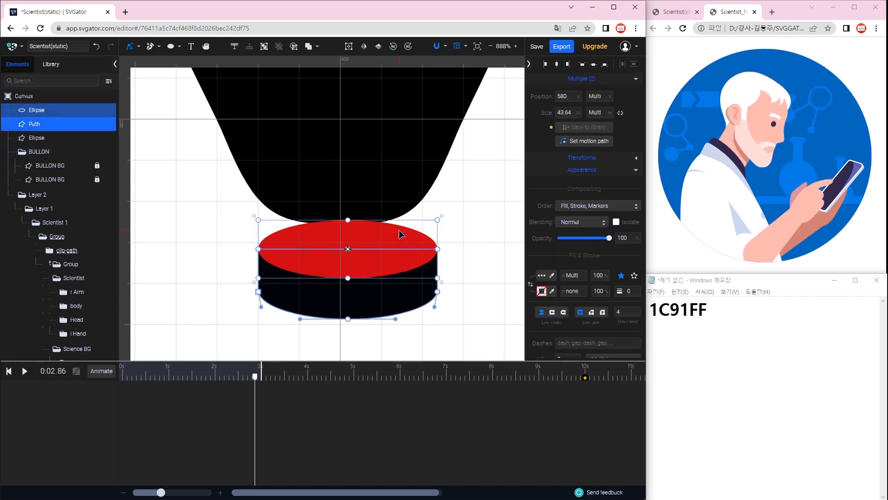
click(313, 47)
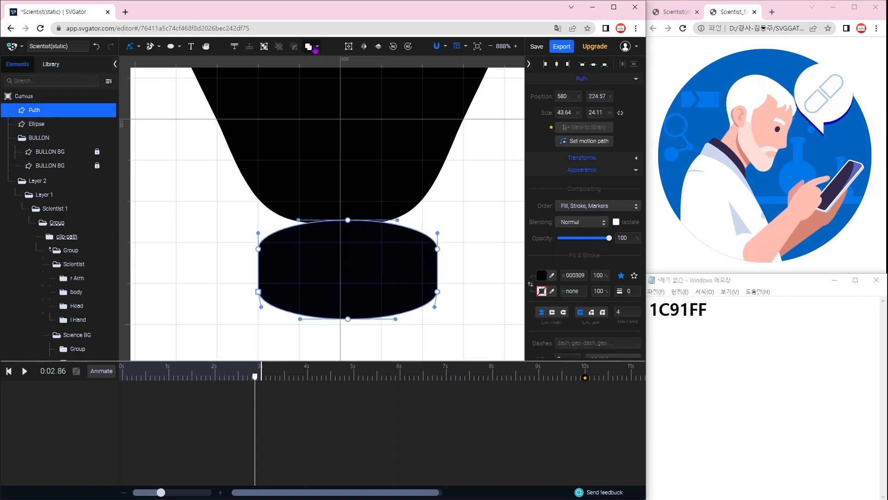
key(ctrl+z)
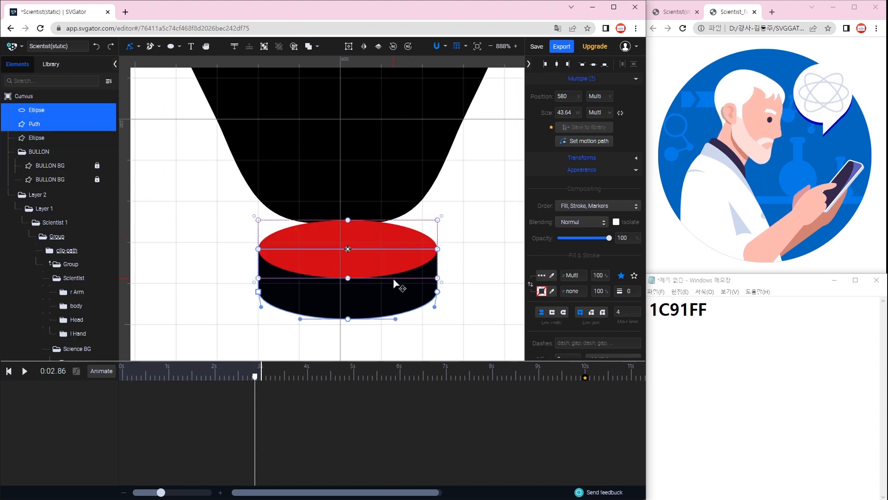
click(318, 48)
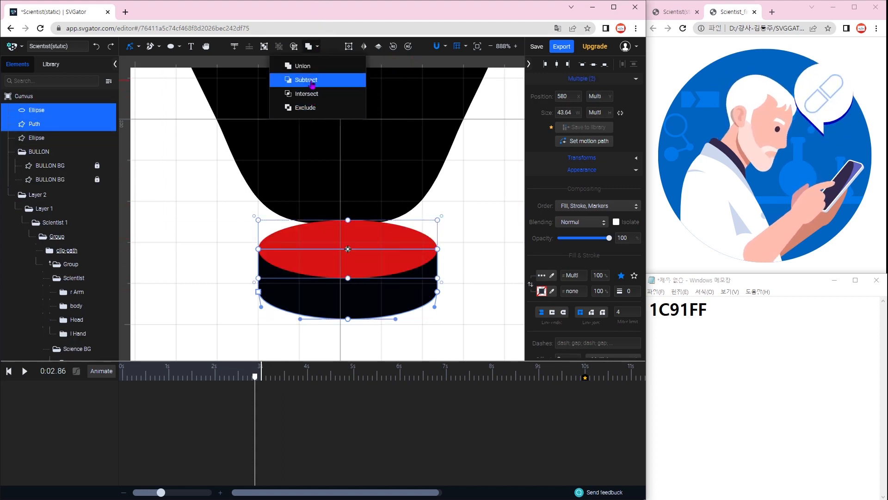
click(312, 82)
click(475, 250)
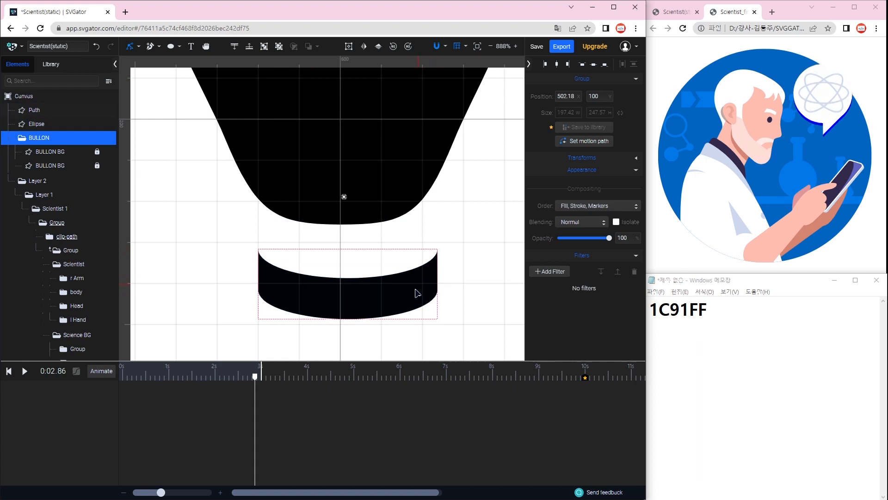
click(388, 216)
shift+click(395, 303)
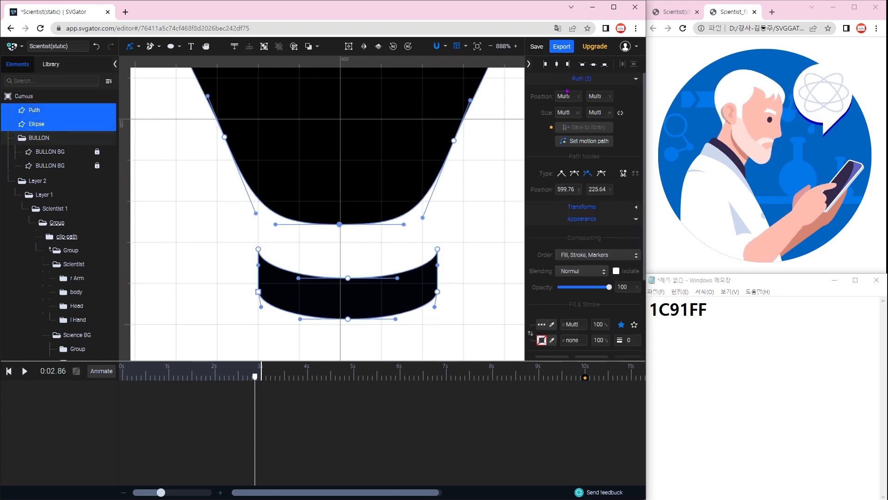
click(556, 65)
key(ctrl+z)
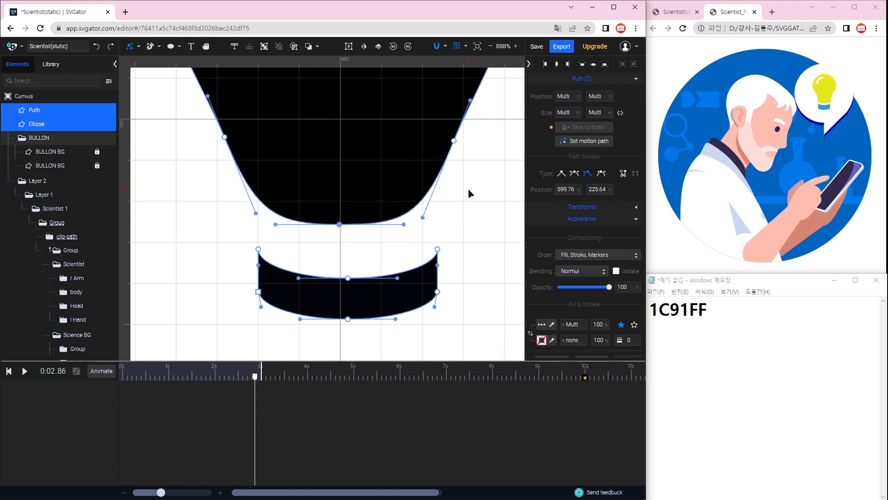
- With the Transform tool, shift the bulb and the curved band slightly up and align their horizontal centres
click(214, 108)
click(139, 47)
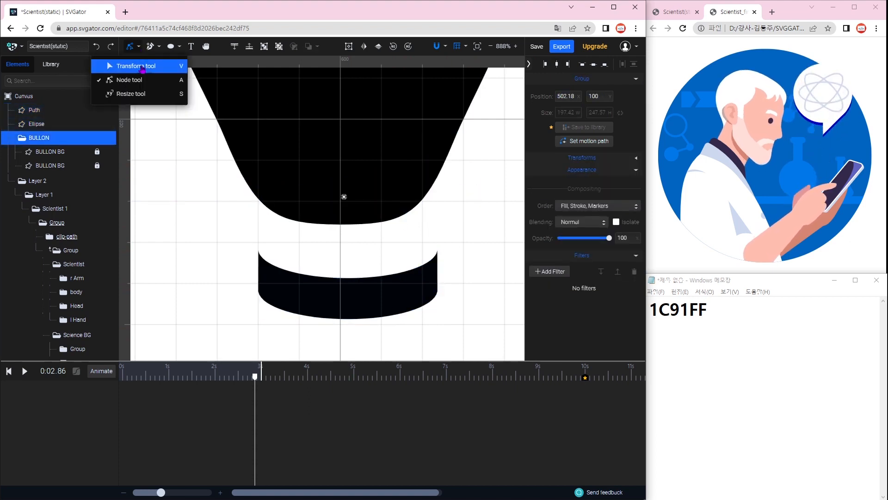
click(139, 64)
drag(434, 204, 410, 146)
click(406, 285)
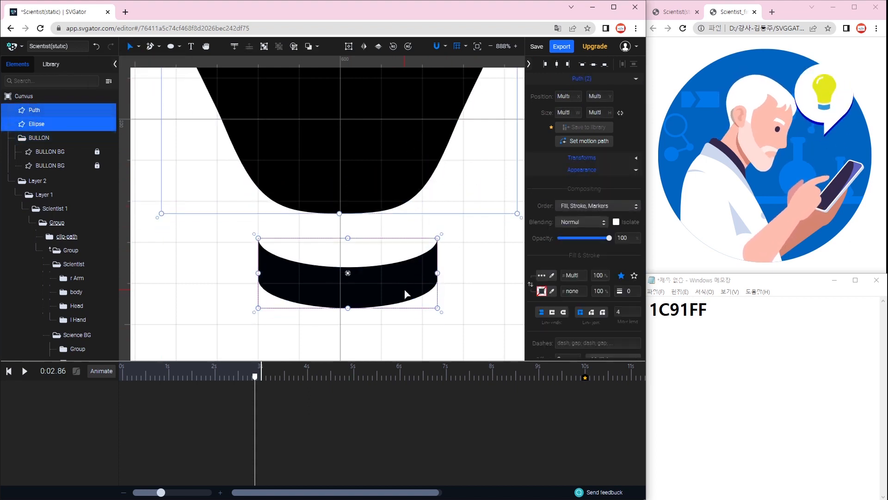
click(557, 65)
click(482, 237)
- Move the curved band up to Y 218.23, just under the bulb, and duplicate it directly below at Y 231.64
drag(372, 281, 385, 253)
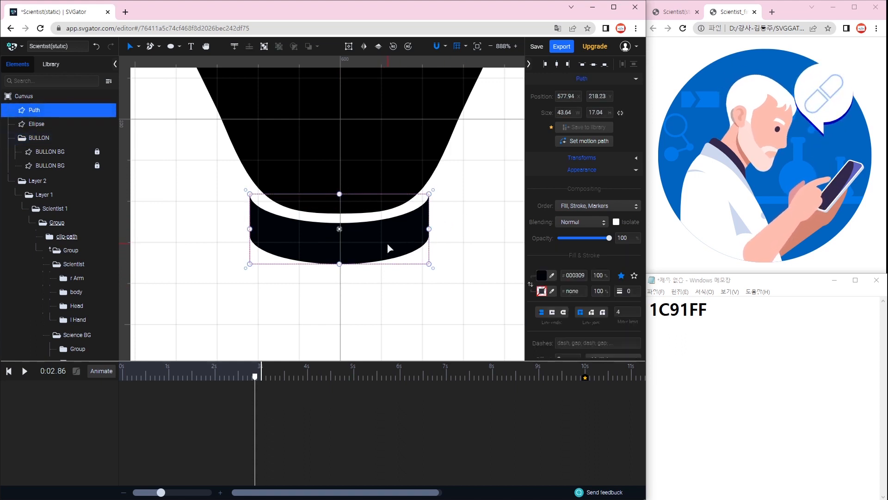
drag(377, 241, 368, 294)
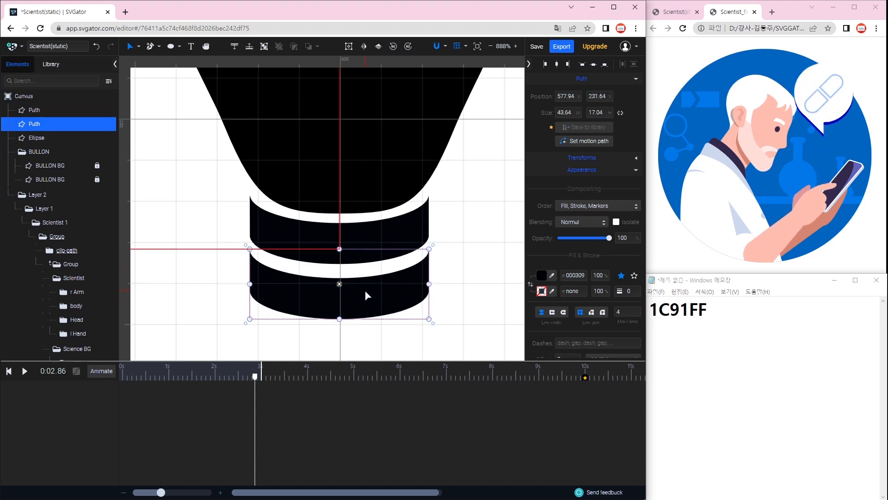
click(461, 234)
scroll(479, 221, down, 6)
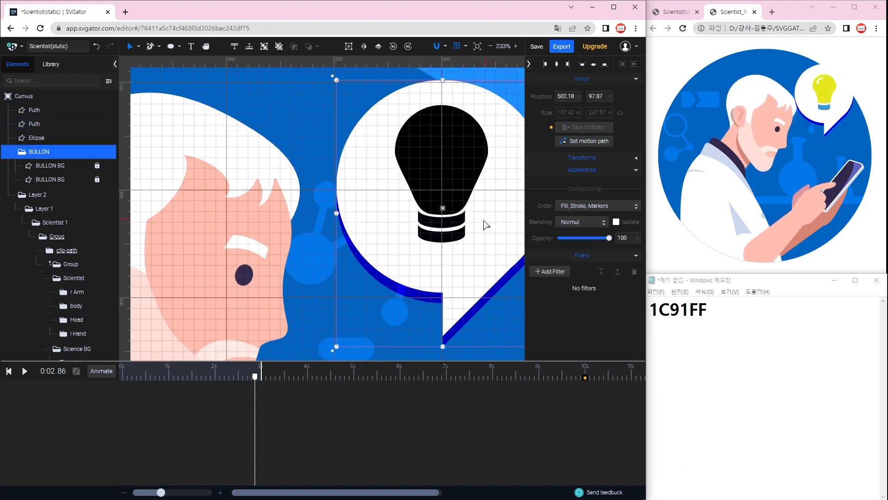
- Draw an ellipse about 54.65 by 51.89 px inside the upper part of the black bulb
scroll(462, 174, up, 3)
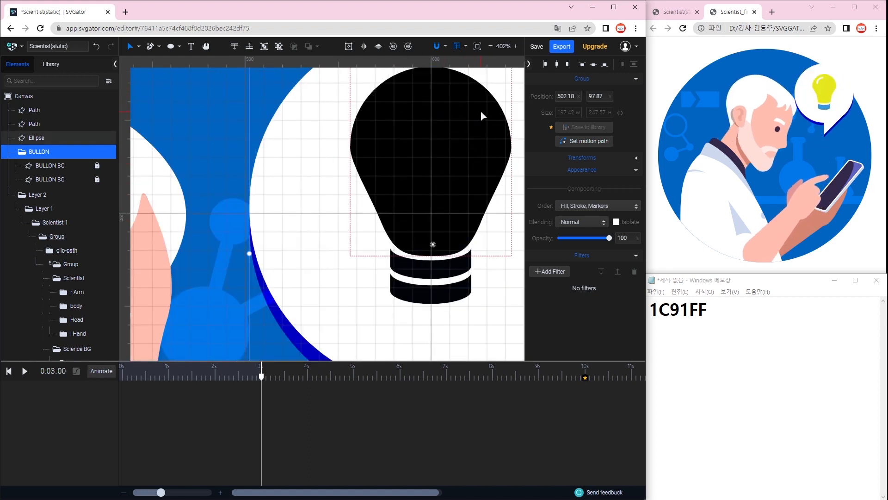
click(480, 135)
key(space)
key(space)
key(space)
drag(387, 129, 352, 194)
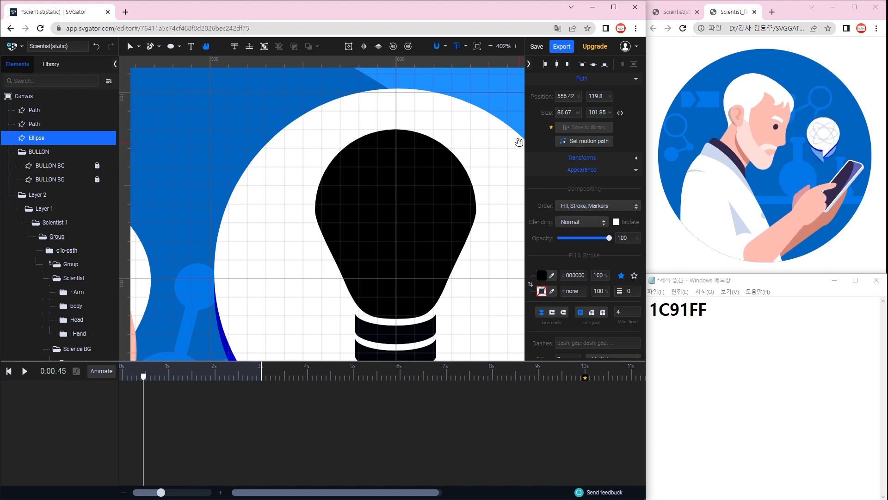
click(178, 48)
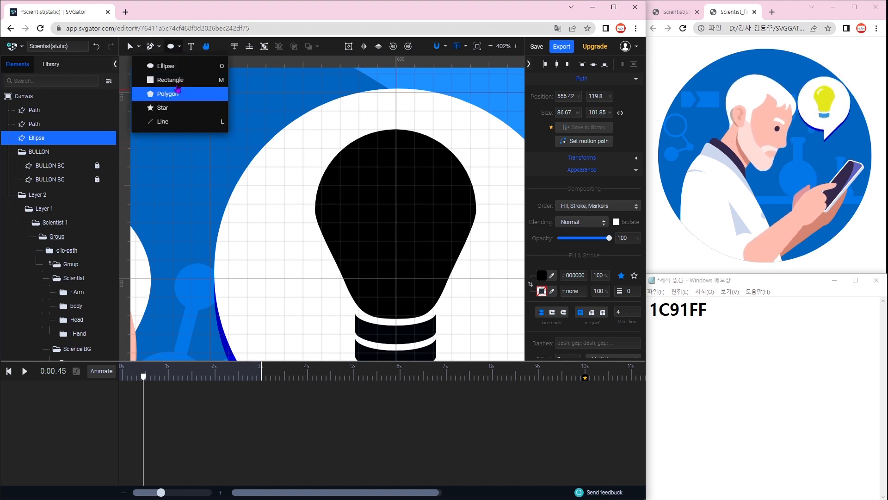
click(175, 66)
drag(355, 167, 452, 264)
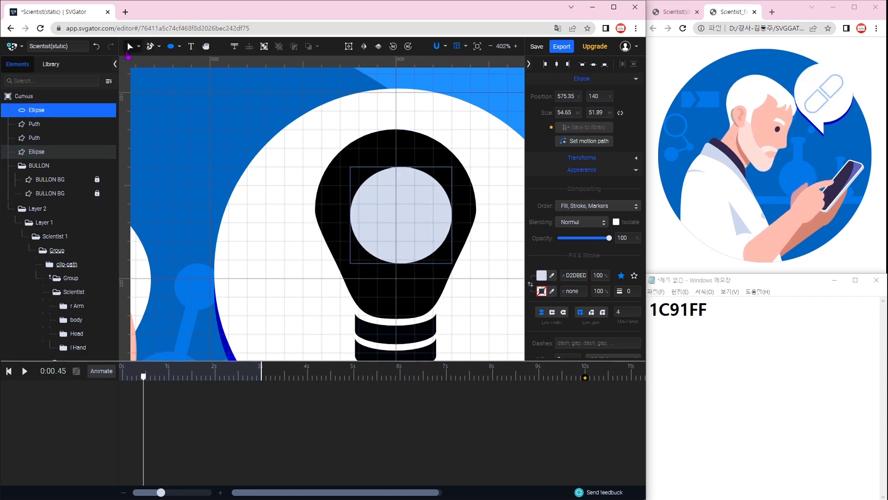
- Convert the new inner ellipse to a path and switch to the Node tool to expose its nodes
right_click(413, 209)
click(469, 316)
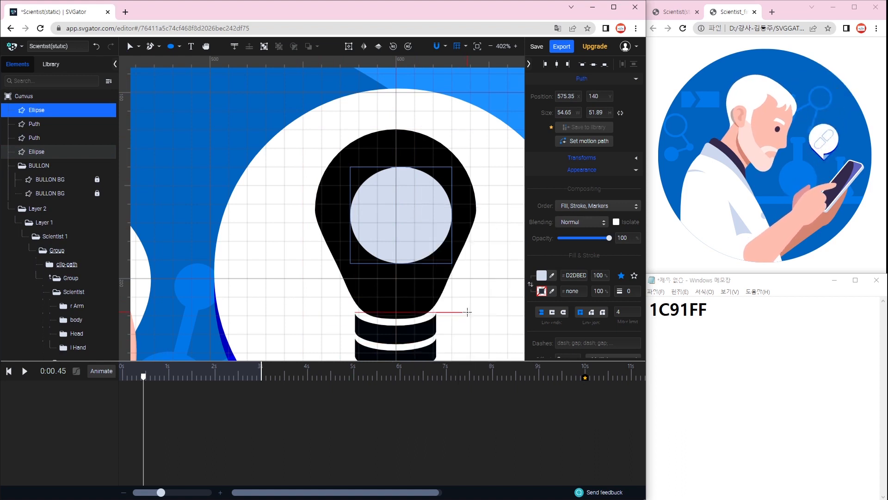
click(136, 48)
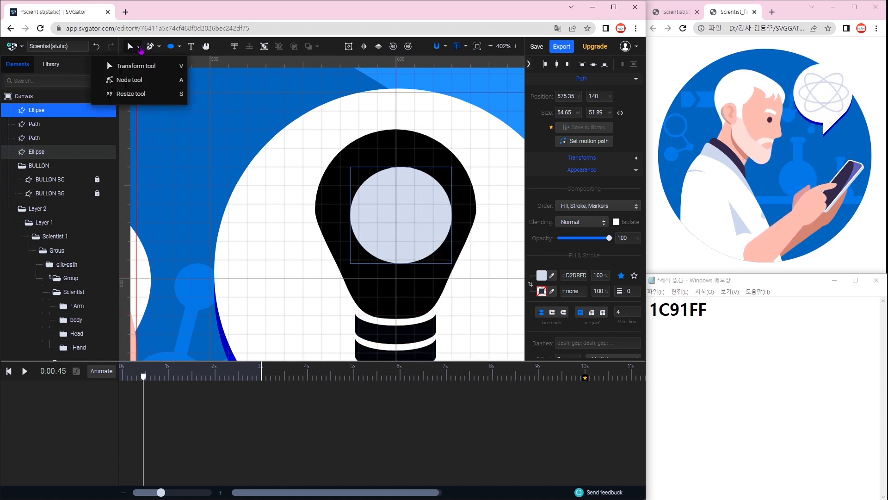
click(134, 78)
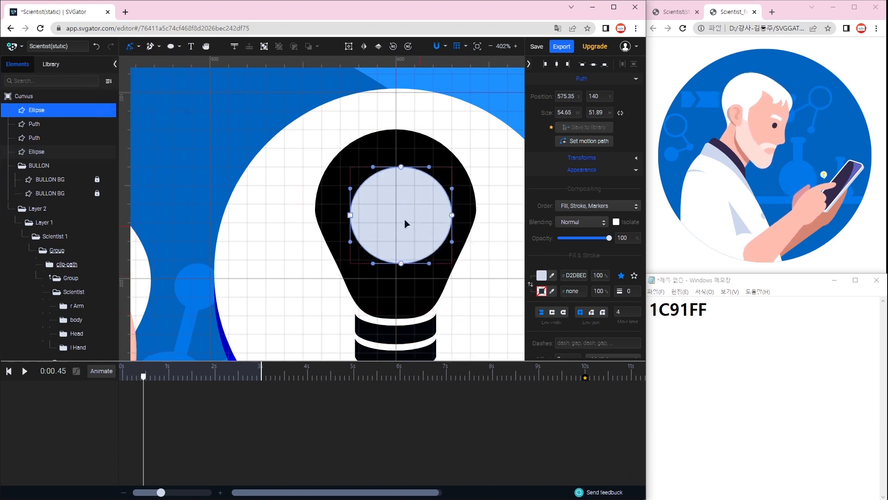
- Delete the right and bottom nodes of the inner ellipse, leaving only its upper-left quarter curve
click(452, 215)
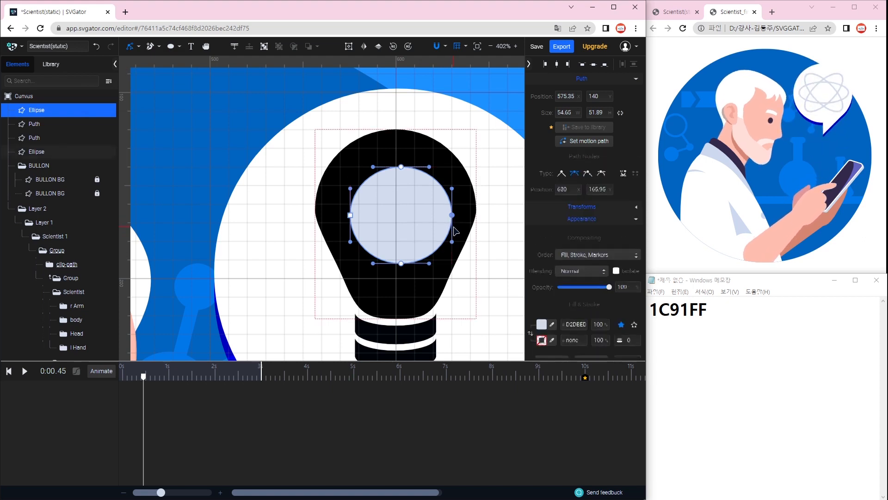
key(Delete)
click(402, 263)
key(Delete)
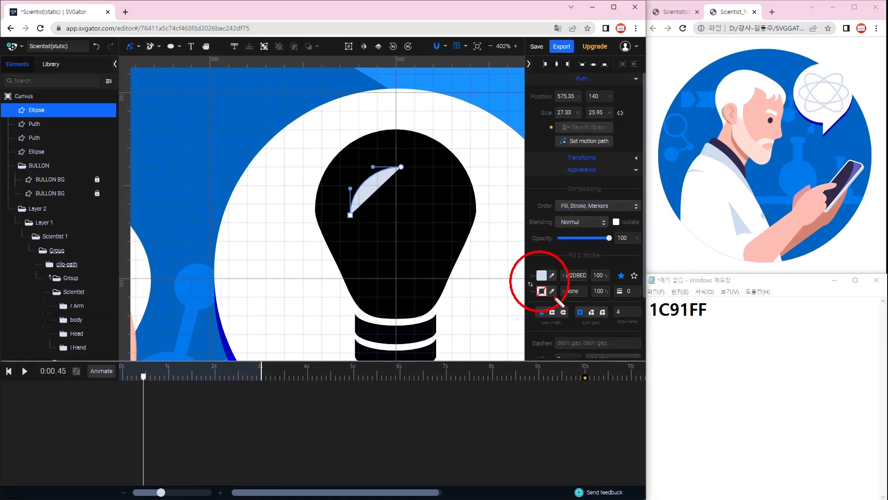
- Swap the quarter curve's fill and stroke so it becomes an unfilled arc, and set its stroke width to 6
click(531, 284)
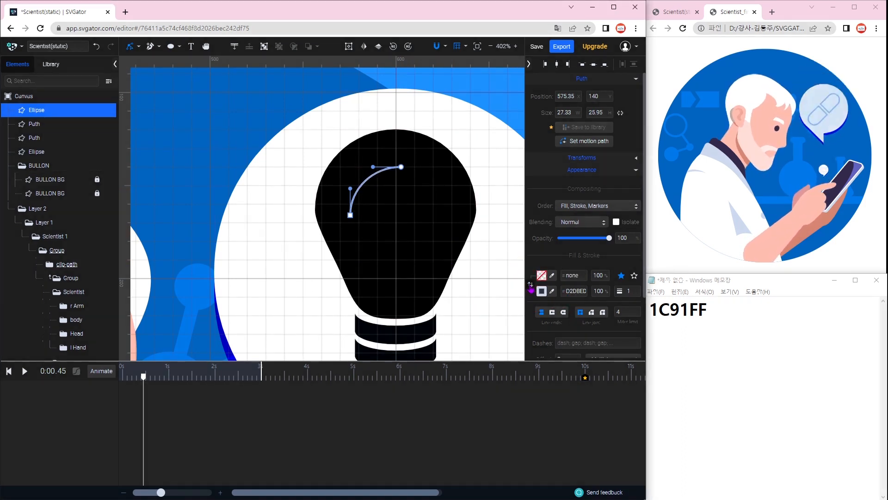
drag(609, 271, 641, 311)
key(Escape)
click(634, 293)
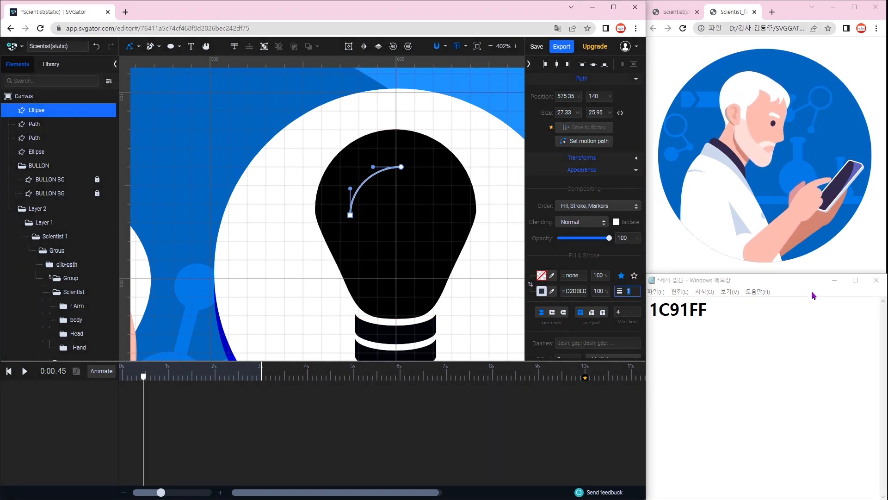
key(BackSpace)
text(6)
key(Return)
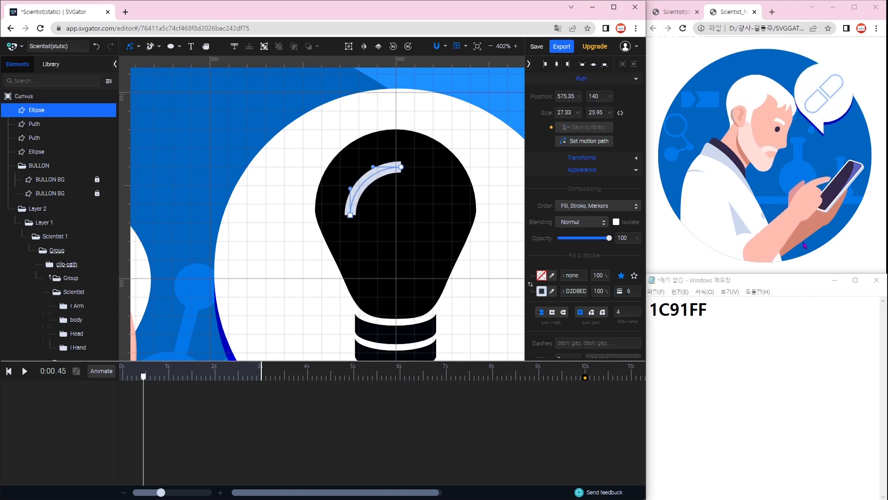
- Maximize the editor window and, with the Transform tool active, give the arc round line ends
click(677, 14)
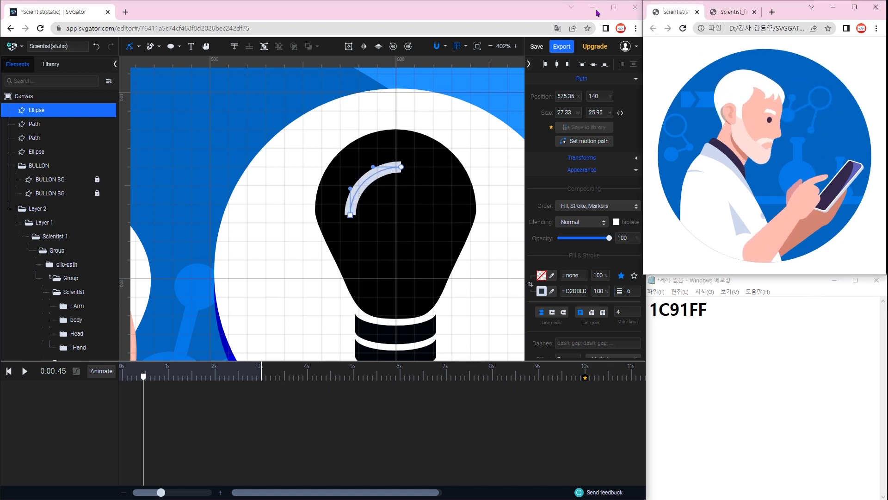
click(614, 7)
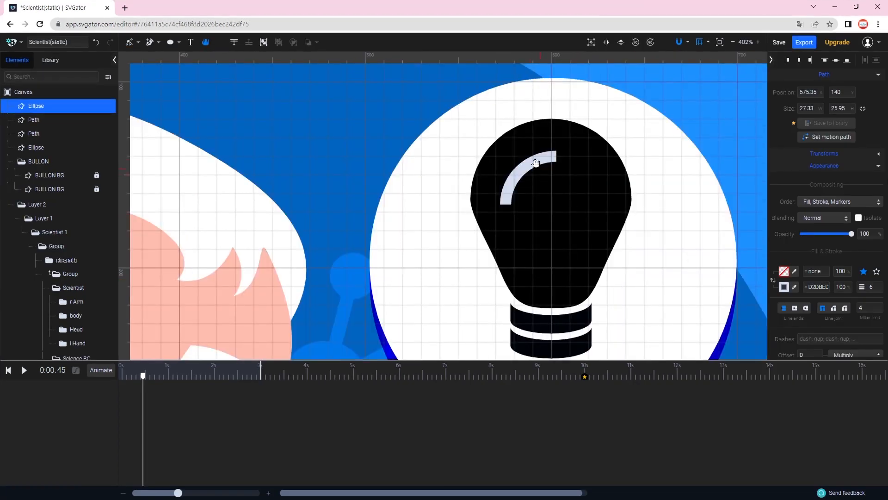
click(139, 42)
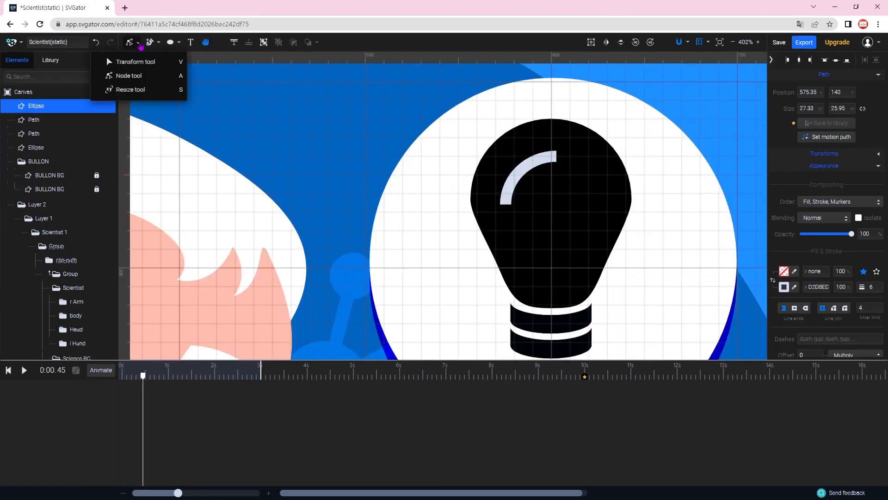
click(138, 62)
click(524, 171)
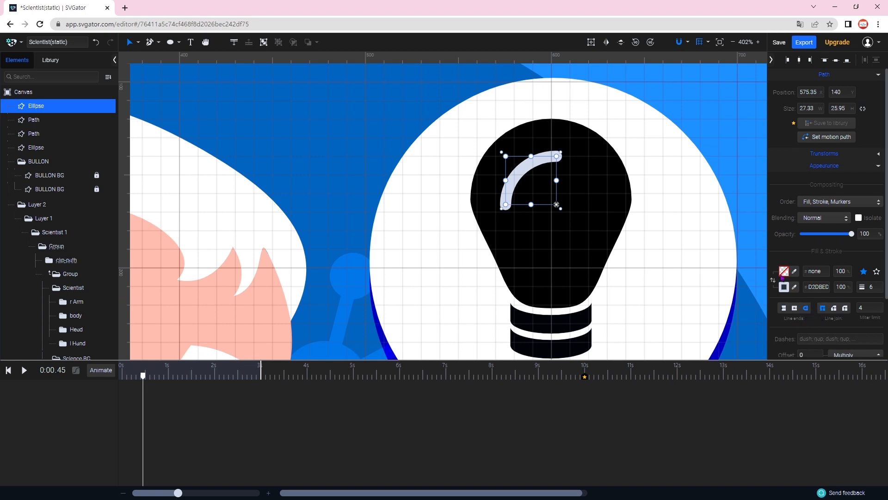
- Change the arc's stroke colour to white (FFFFFF)
click(785, 287)
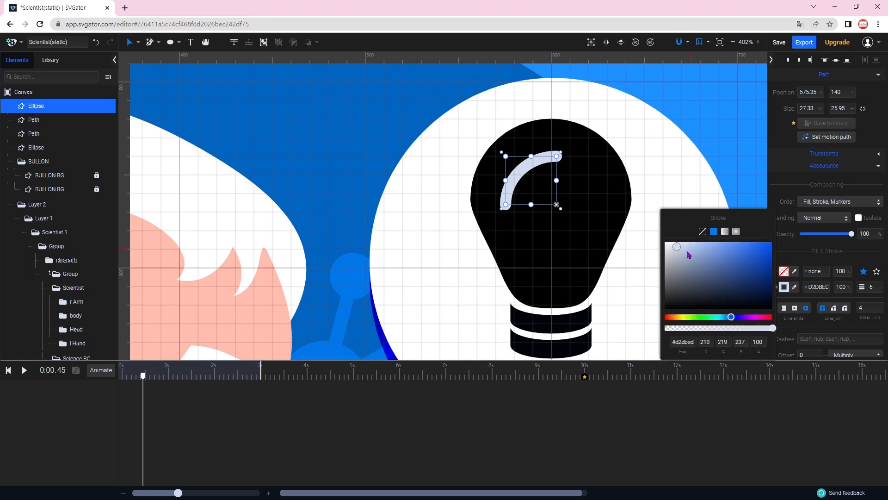
drag(669, 248, 662, 239)
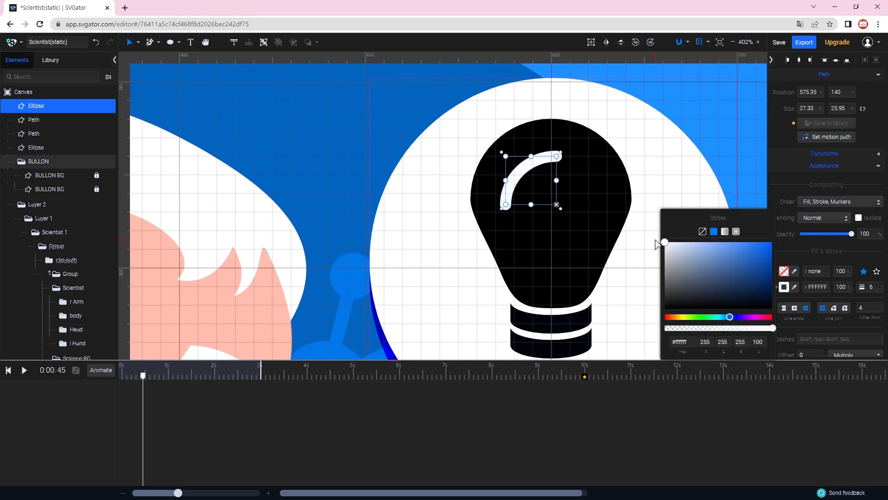
click(784, 287)
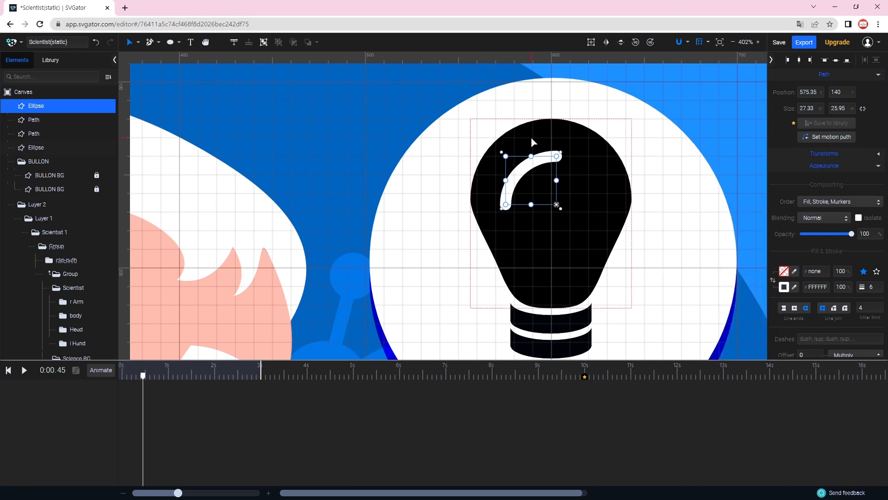
- Shrink the white arc to about 22.65 by 21.5 px and shift it toward the bulb's upper-left edge, about X 572.35, Y 137.5
drag(528, 161, 525, 150)
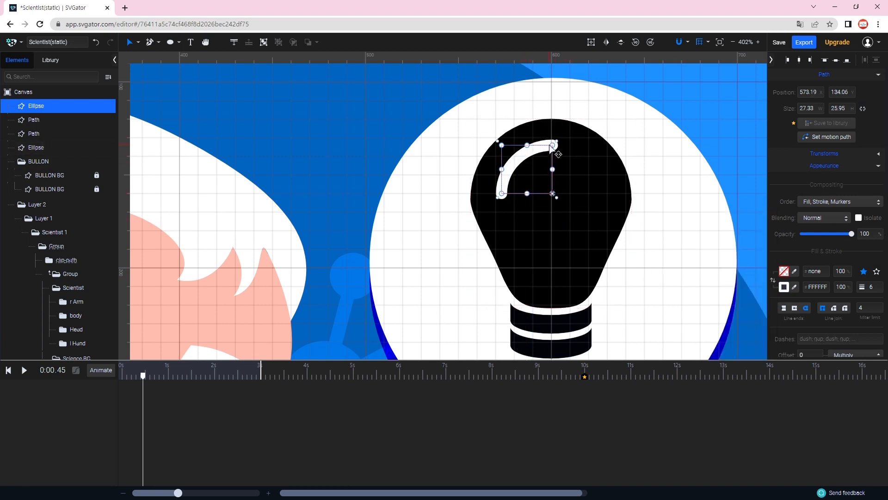
drag(559, 147, 520, 158)
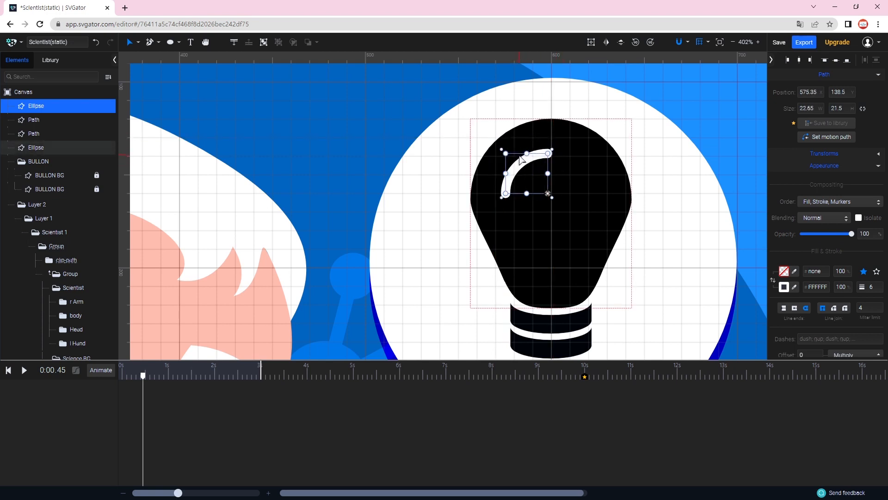
key(Left)
key(Left)
key(Left)
key(Up)
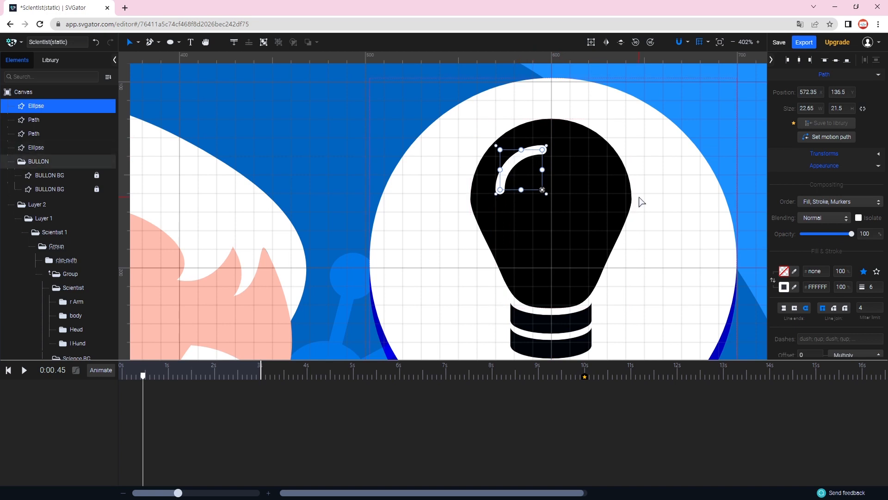
click(665, 218)
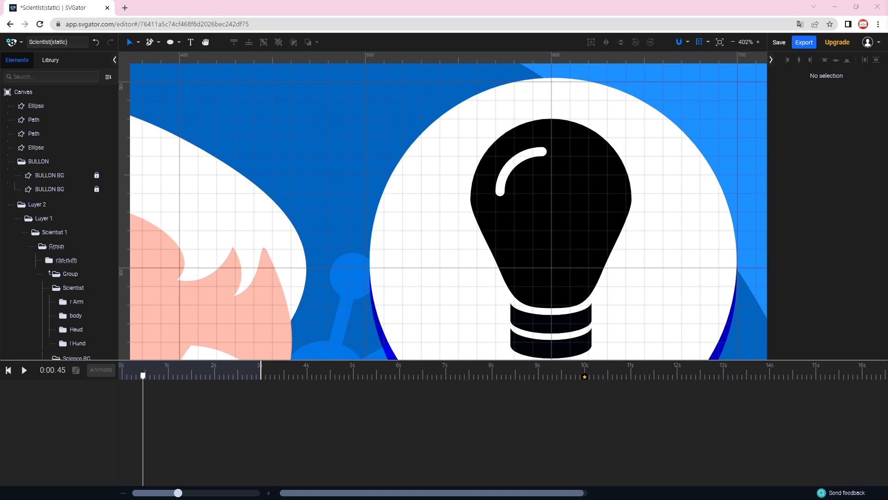
- Copy the colour code e6e81c from the Notepad note and apply it as the bulb's fill
key(alt+Tab)
drag(706, 309, 619, 308)
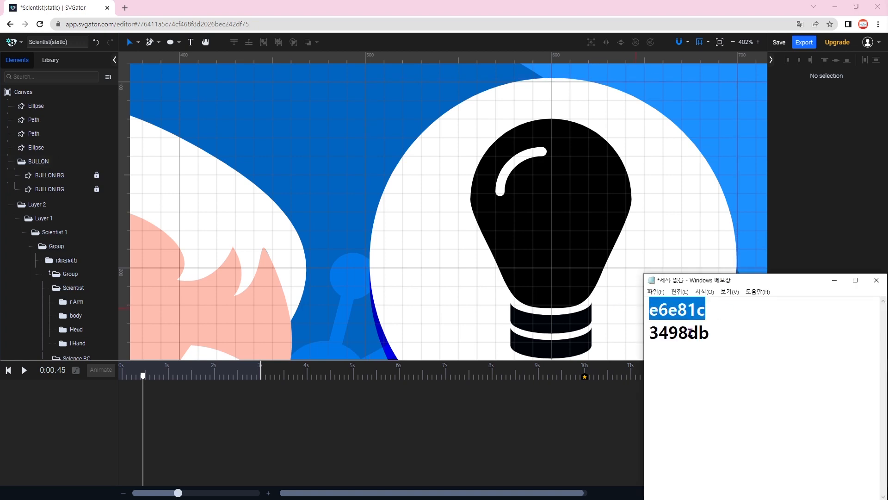
drag(713, 336, 640, 331)
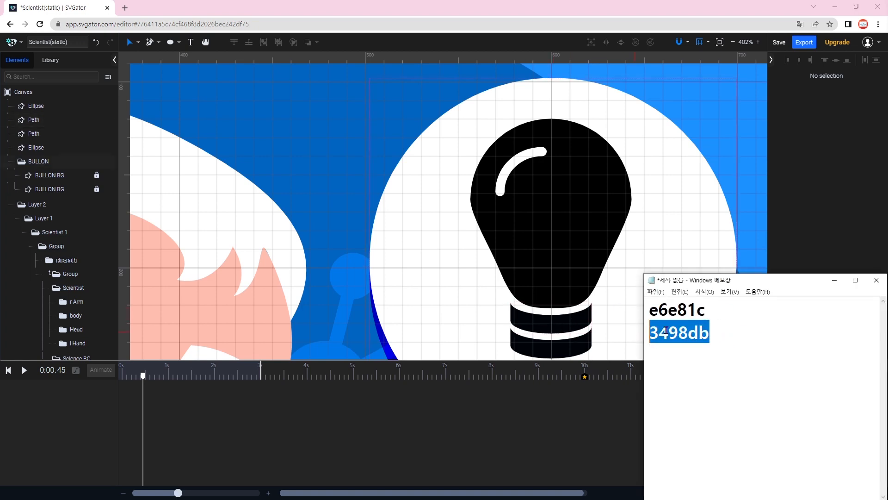
drag(707, 310, 618, 311)
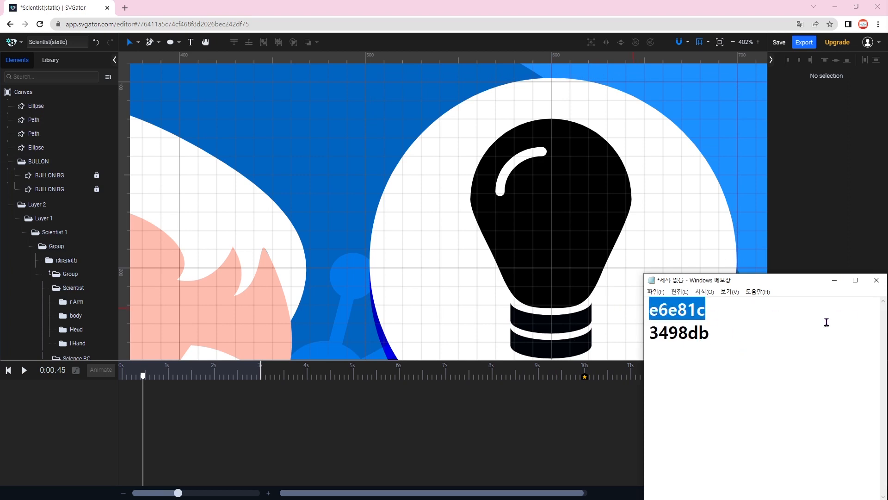
click(579, 172)
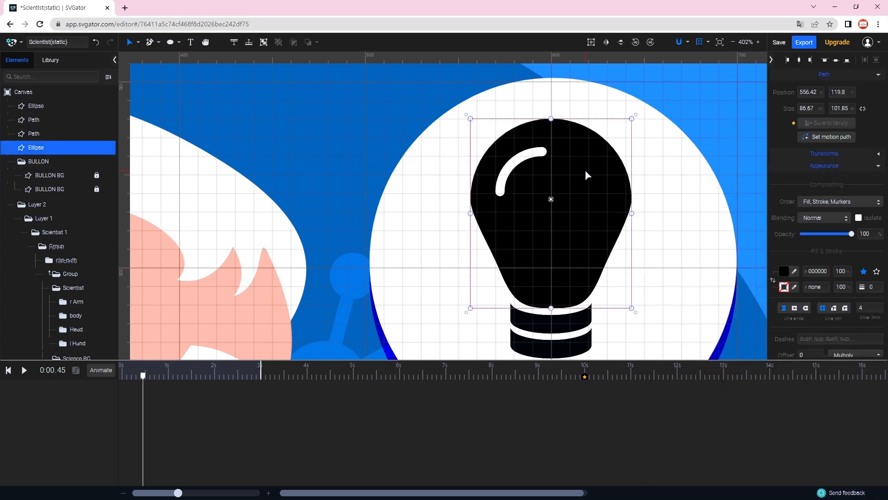
click(784, 271)
click(823, 272)
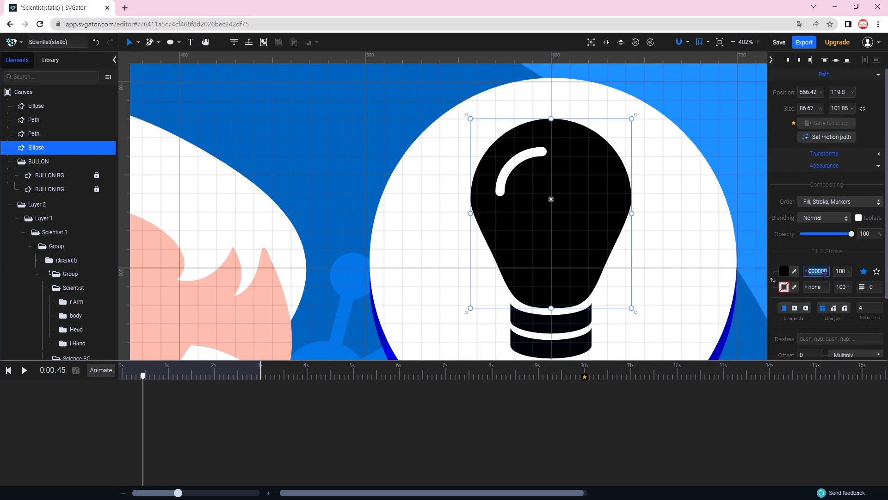
key(Return)
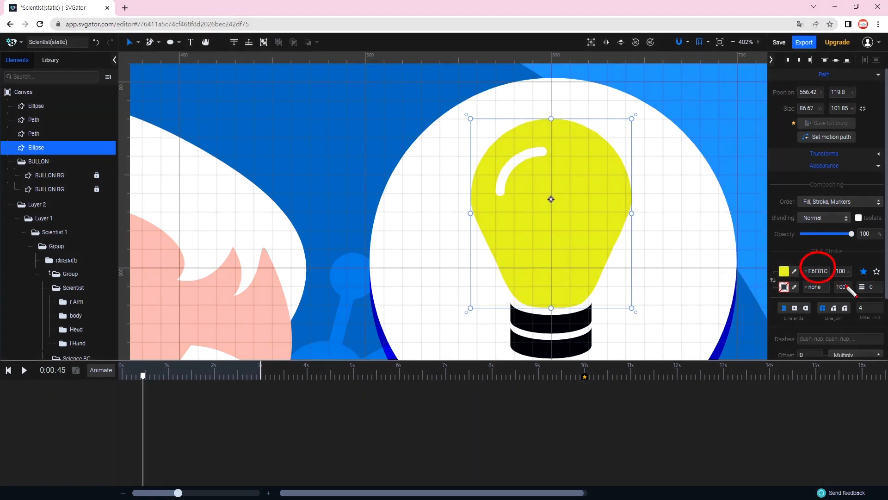
- Copy the colour code 3498db from the Notepad note and apply it as the fill of both curved base bands
key(alt+Tab)
drag(736, 333, 620, 333)
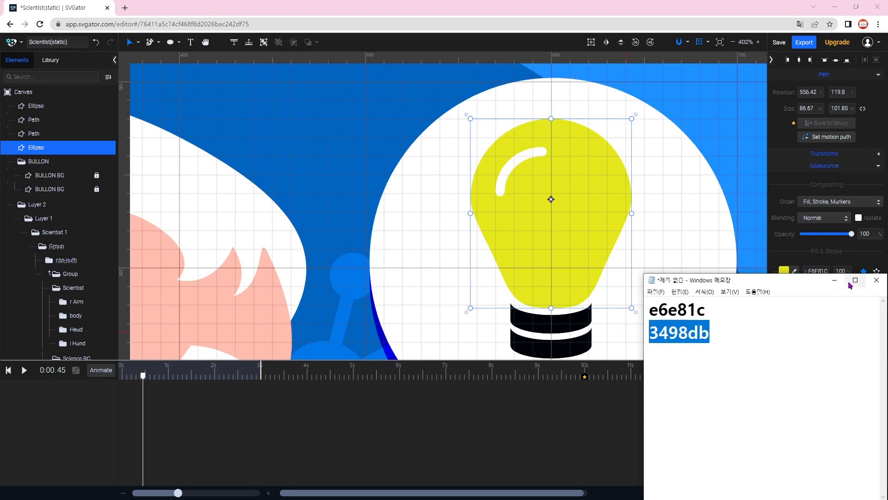
click(835, 280)
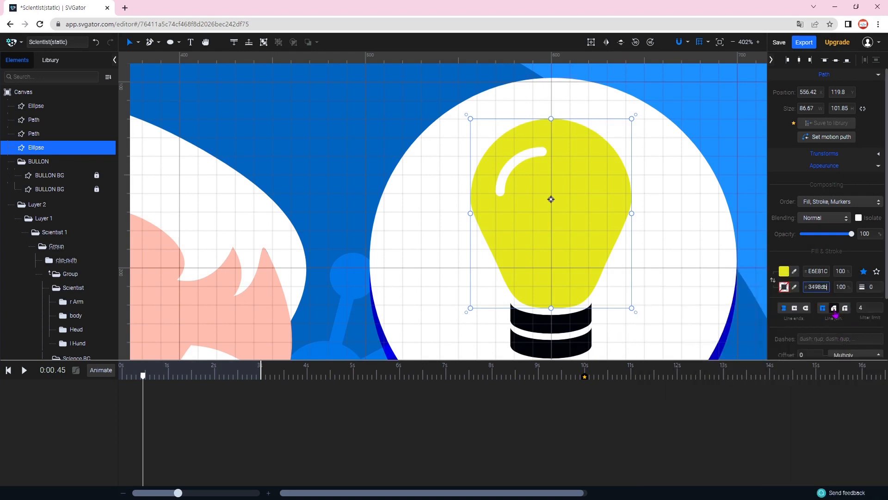
click(569, 322)
shift+click(577, 350)
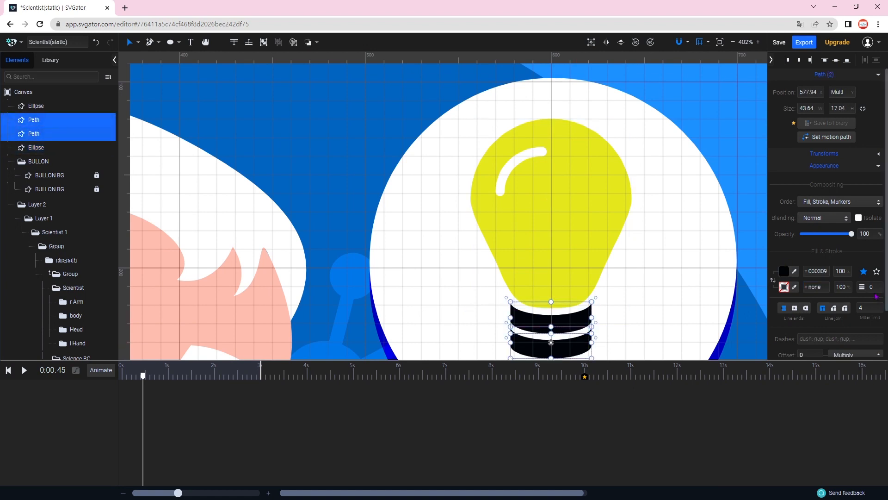
key(Return)
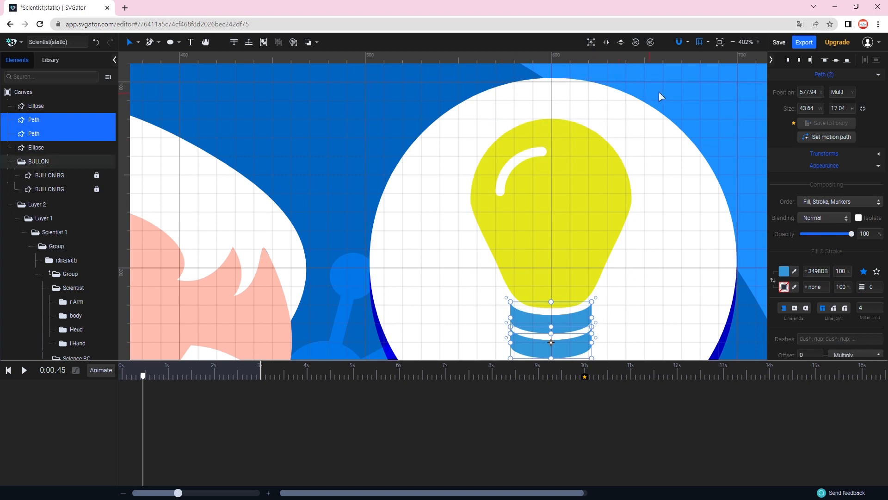
click(699, 129)
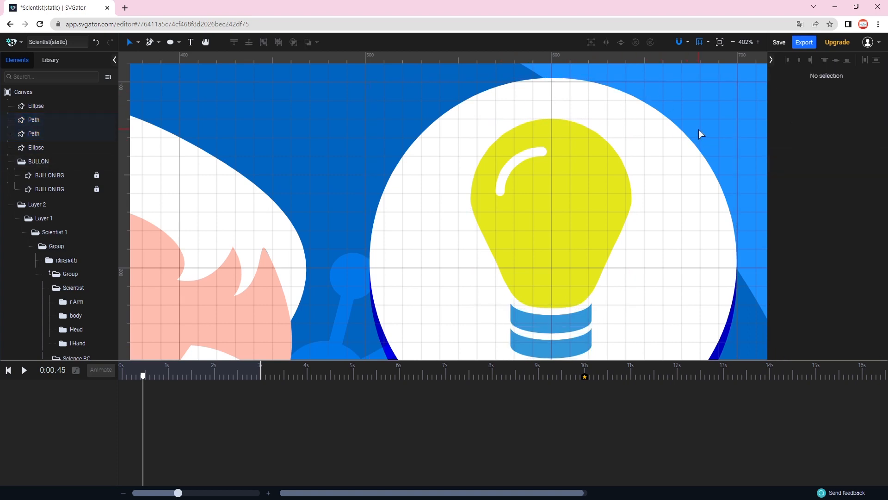
click(43, 107)
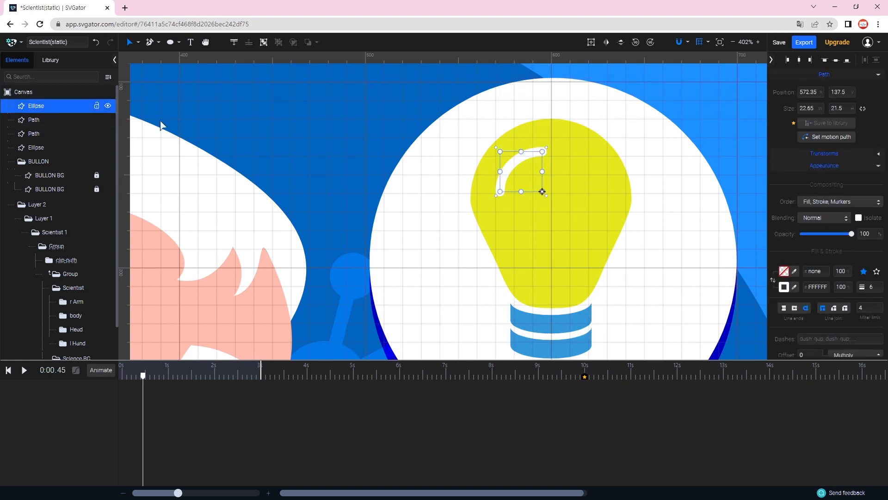
drag(65, 194, 83, 201)
key(Escape)
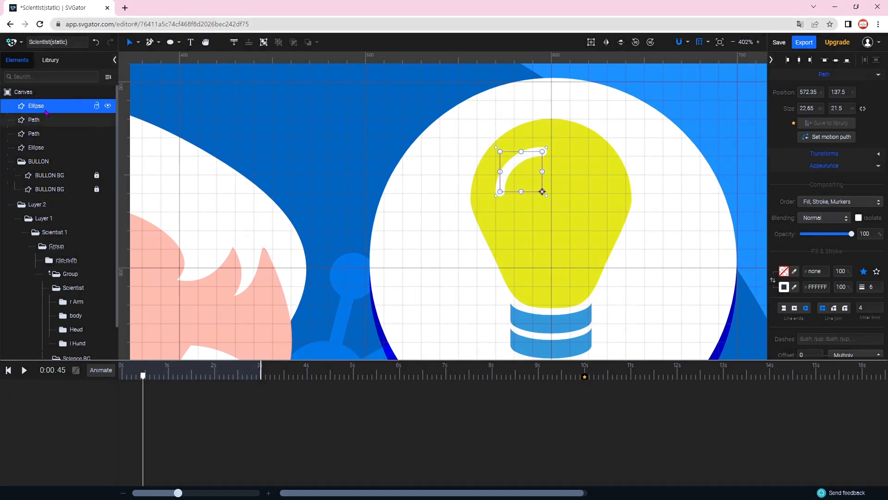
shift+click(43, 188)
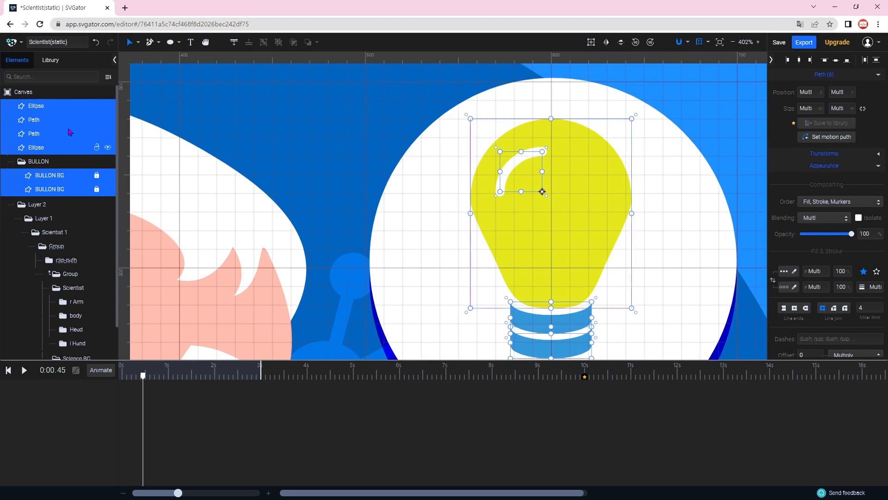
key(Escape)
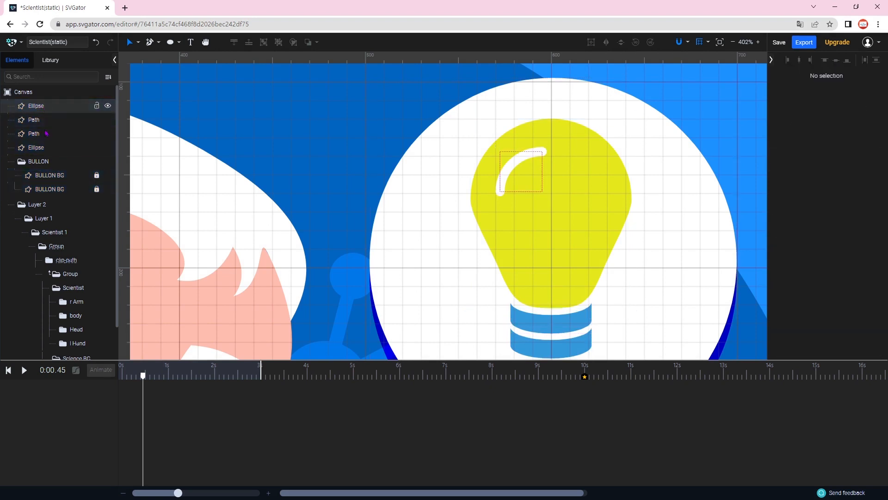
- Move the two ellipses and two band paths of the light bulb into the BULLON group above the BULLON BG shapes
click(42, 109)
shift+click(45, 148)
drag(44, 154, 51, 122)
click(37, 107)
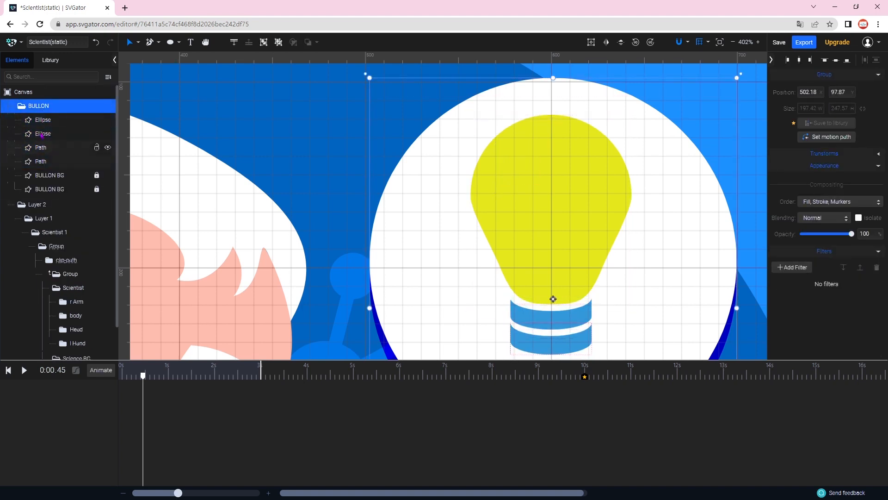
- Rename the BULLON group as "BULLON - BULB" and collapse it in the element tree
double_click(40, 106)
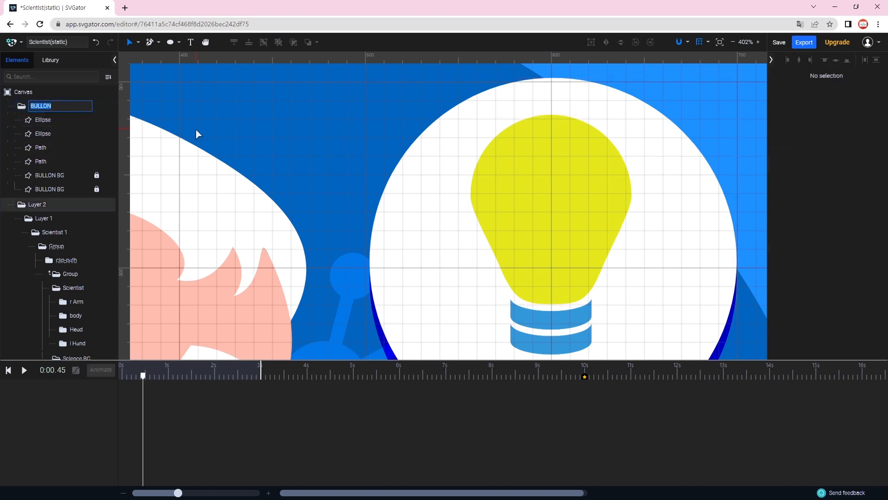
text(- BULD)
key(Return)
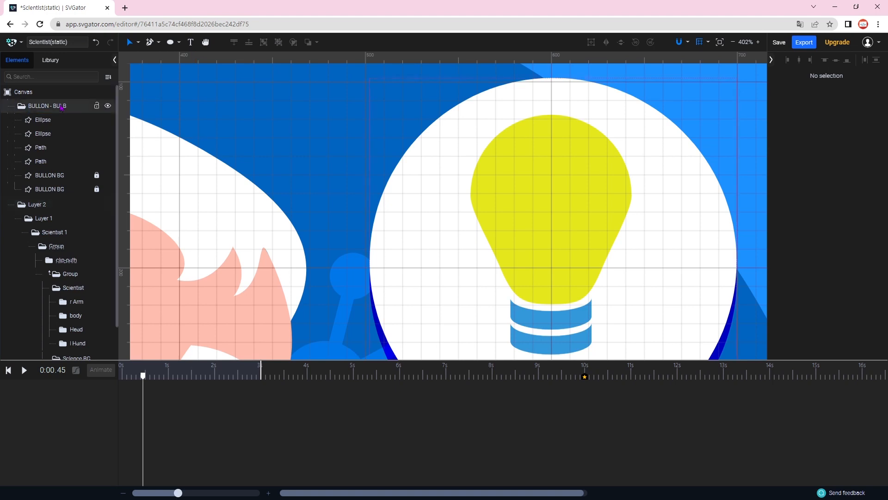
click(22, 110)
click(21, 107)
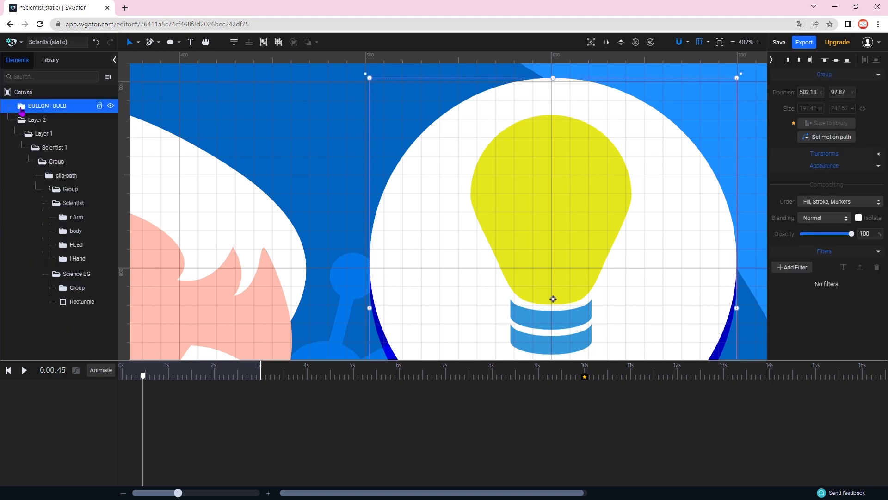
scroll(561, 183, down, 10)
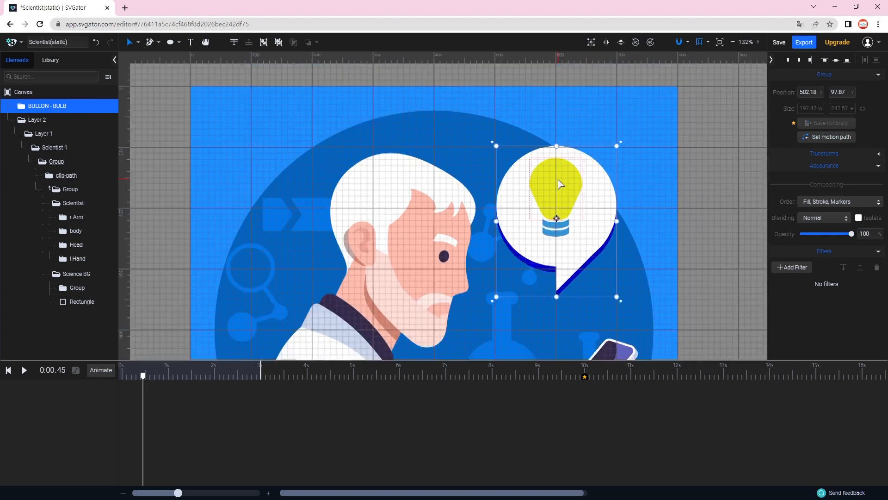